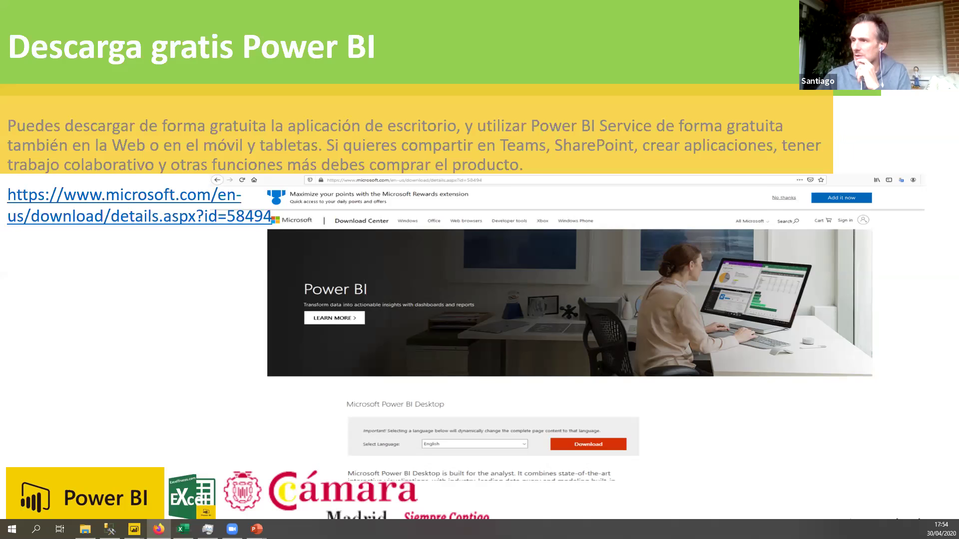
Step: Switch to the browser, go back to the Microsoft 365 enterprise plan comparison and check which plans include Power BI Pro
key("alt+Tab")
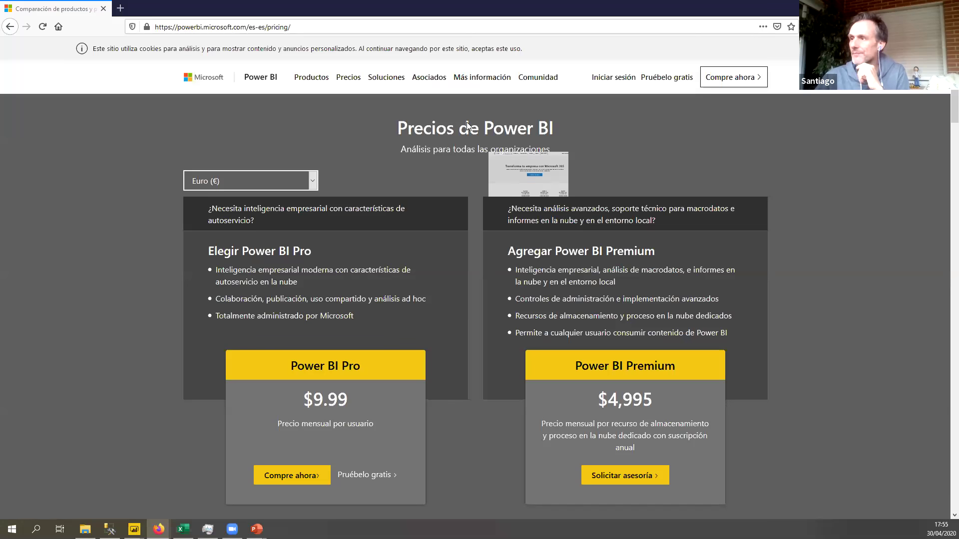
key("alt+Left")
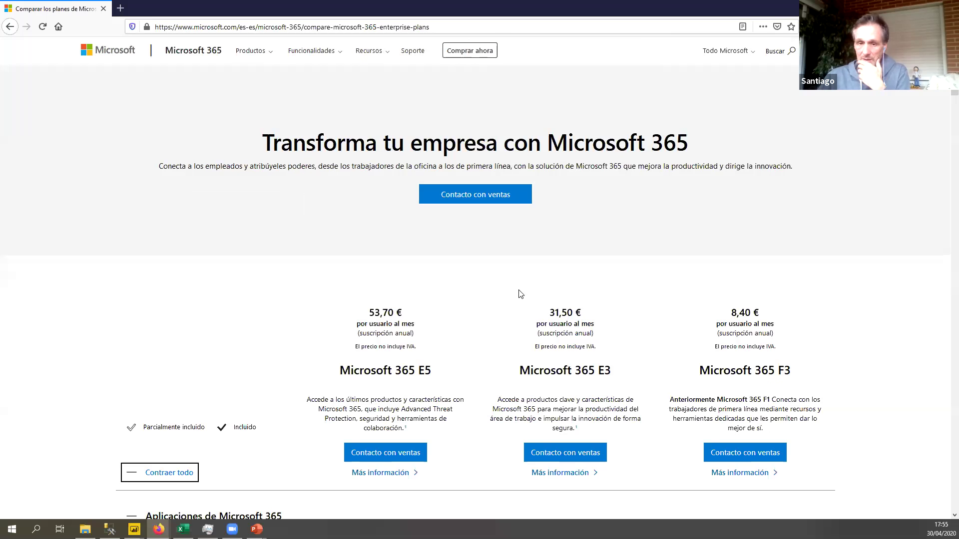
scroll(519, 294, "down", 6)
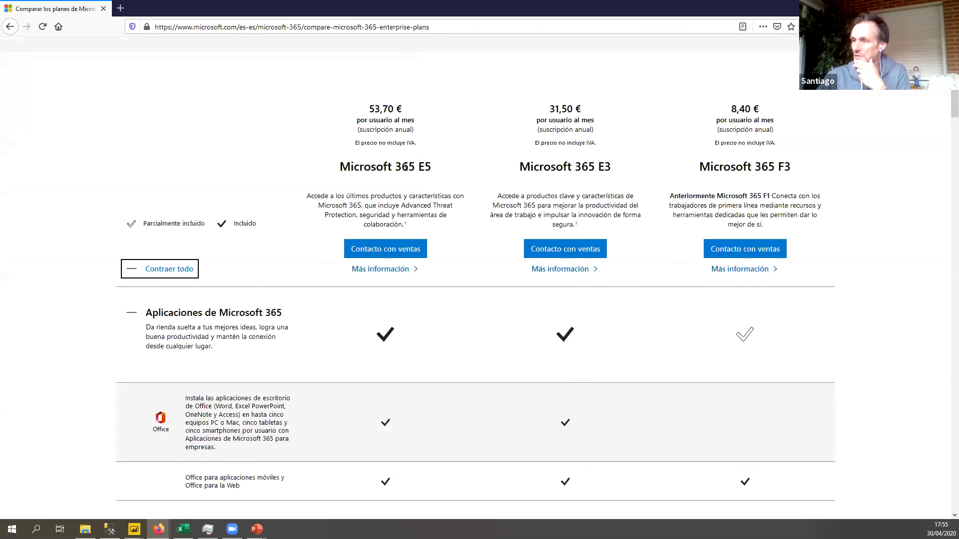
scroll(444, 196, "down", 15)
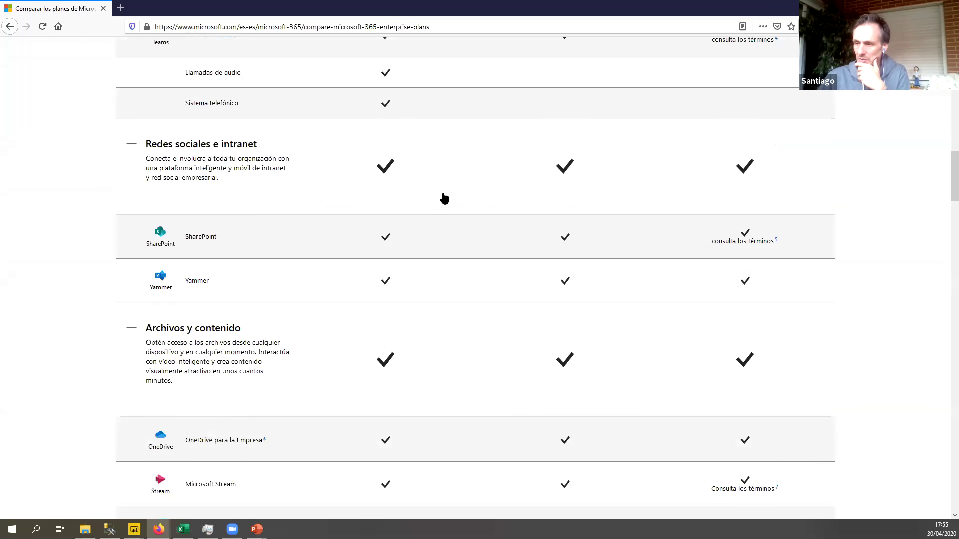
scroll(444, 196, "down", 6)
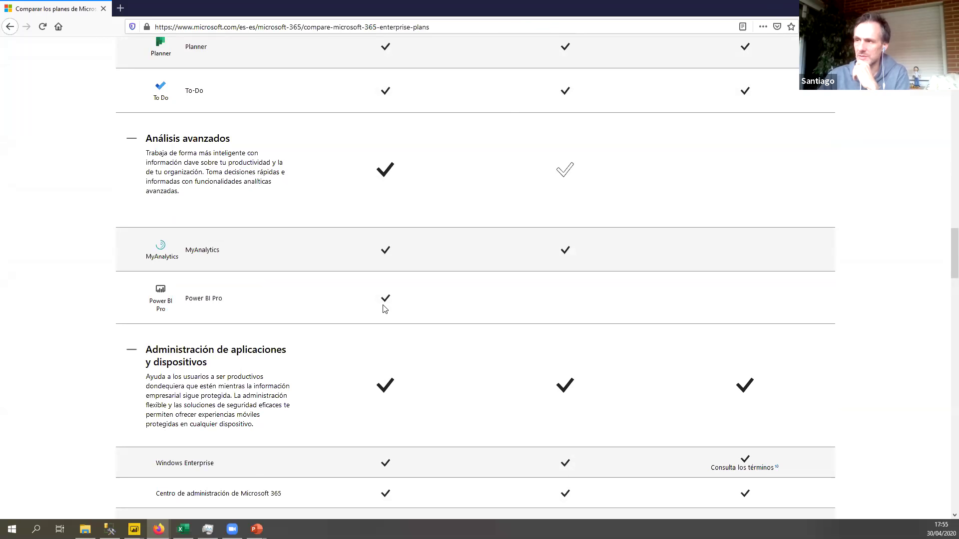
scroll(384, 303, "up", 18)
scroll(384, 309, "up", 15)
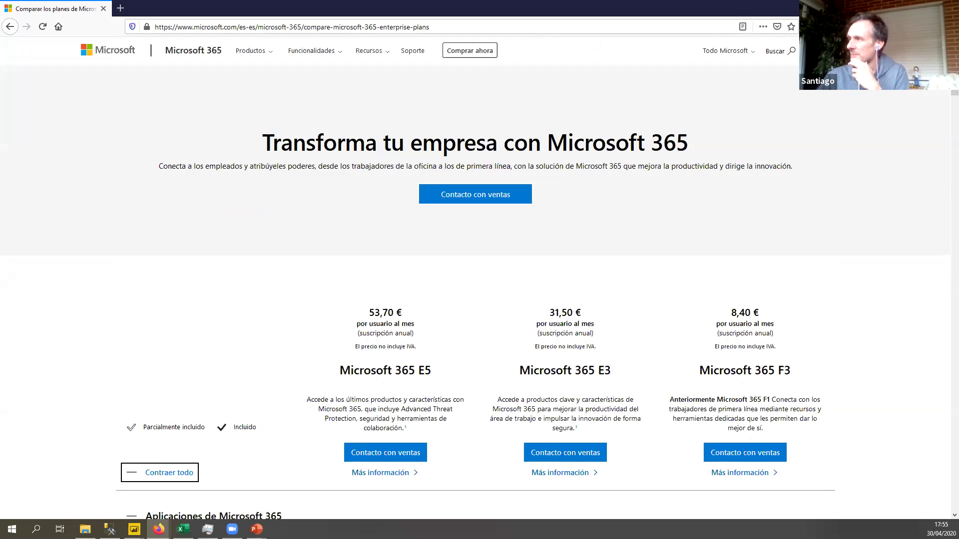
Step: Return to the PowerPoint presentation and advance to the slide "Cómo conectar datos a Power BI"
key("alt+Tab")
key("alt+Tab")
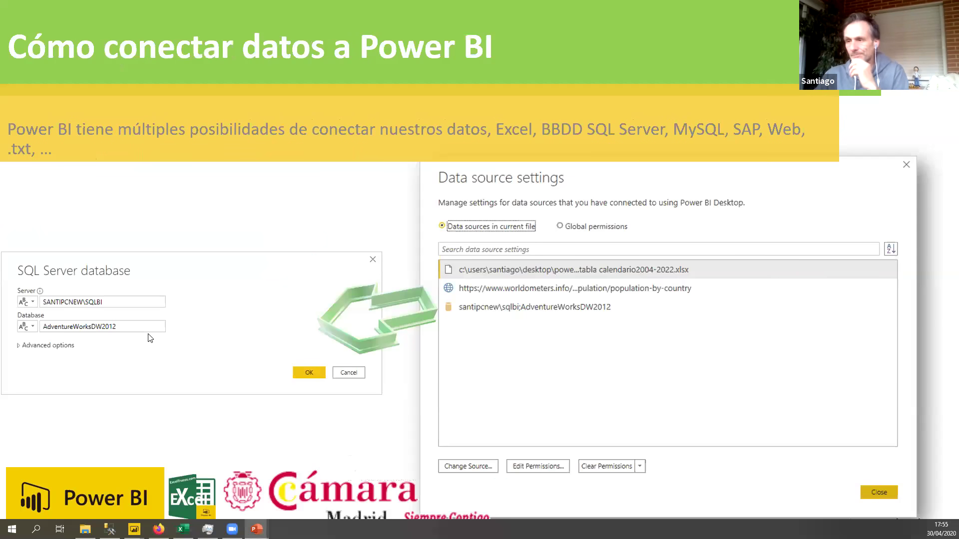
key("Right")
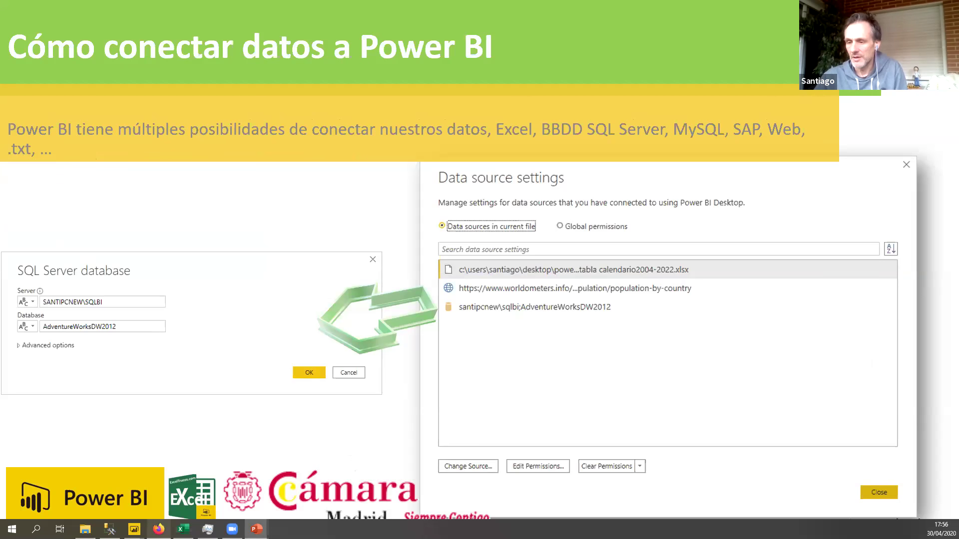
Step: Switch to the WEBINAR CCM 30 ABRIL 2020 report in Power BI Desktop and examine its regional margin and sales charts
mouse_move(135, 529)
left_click(120, 505)
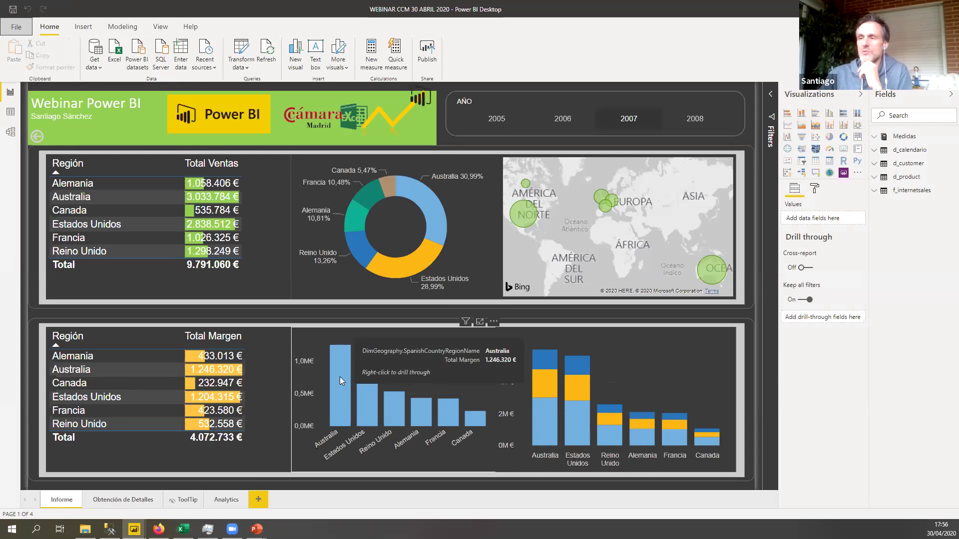
mouse_move(363, 362)
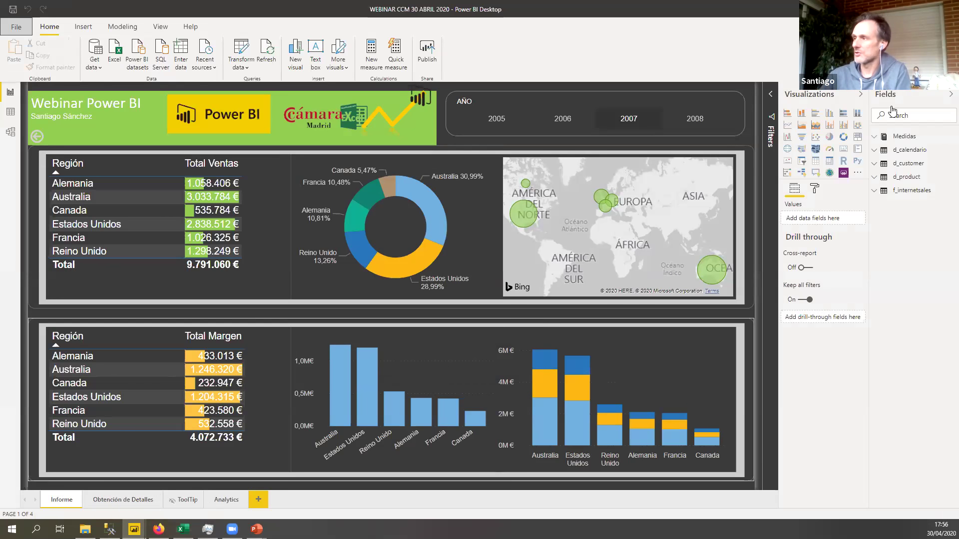
key("ctrl")
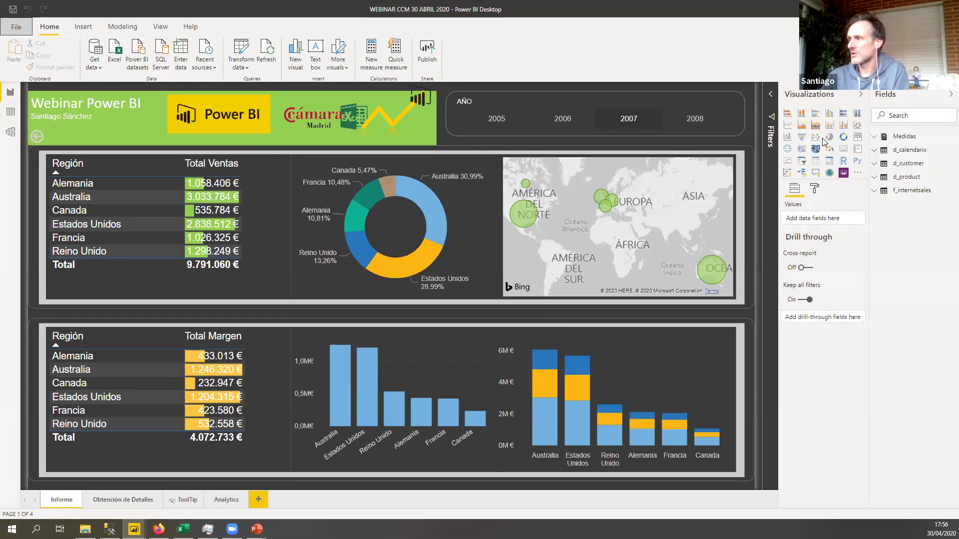
key("ctrl")
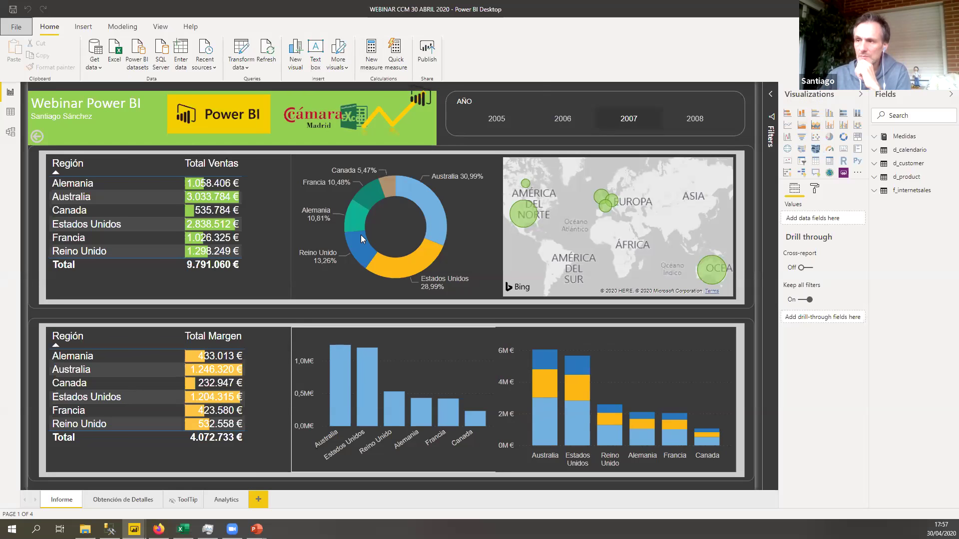
mouse_move(360, 235)
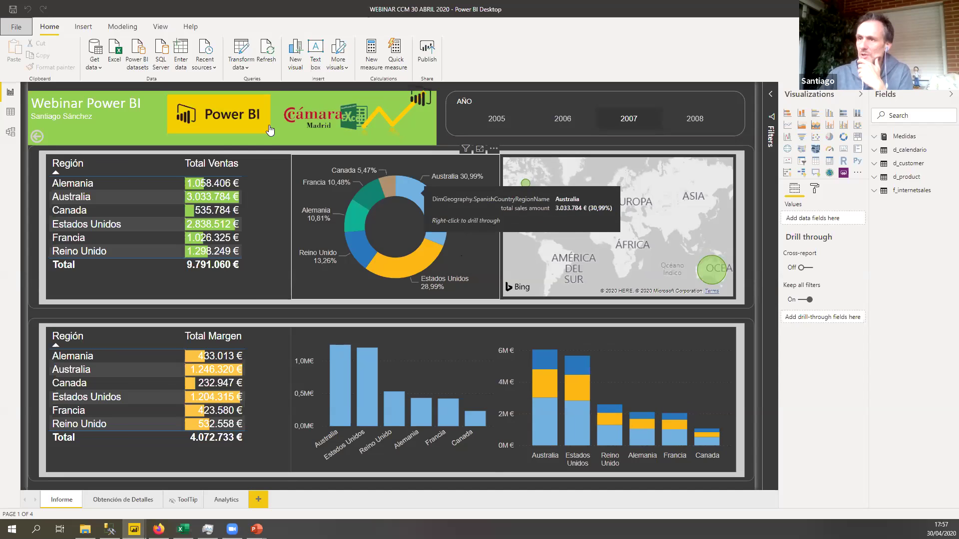
Step: Open the full list of Get Data connectors and search it for "odoo"
left_click(100, 69)
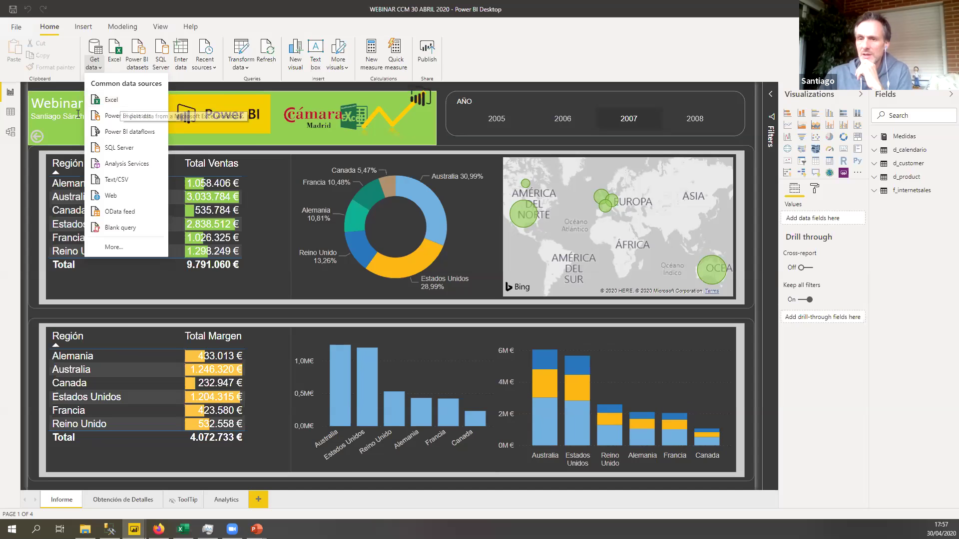
key("Escape")
left_click(97, 68)
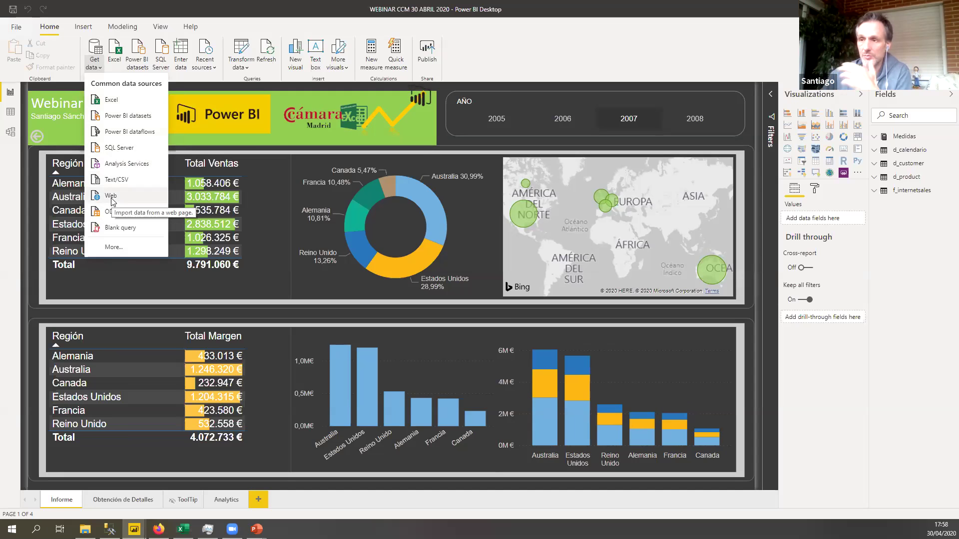
left_click(128, 247)
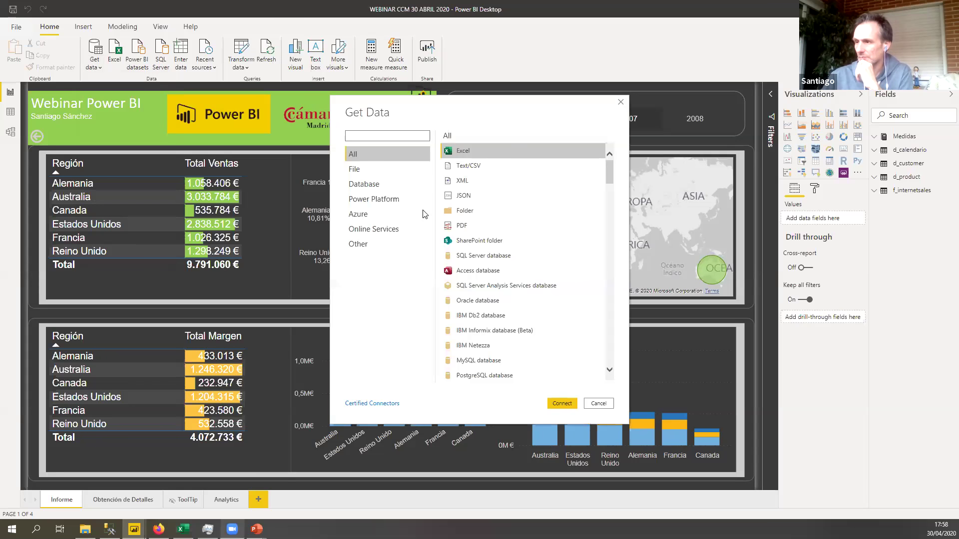
left_click(325, 127)
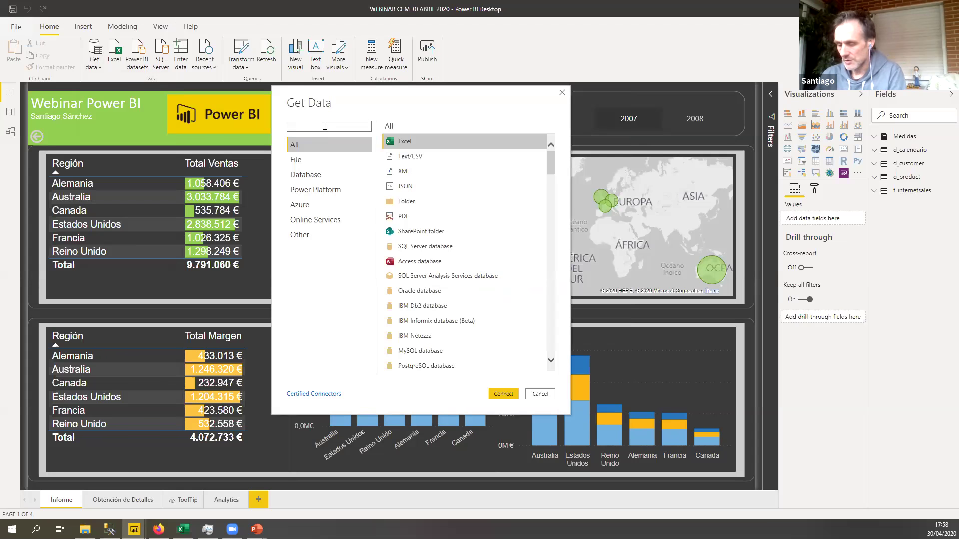
type("od")
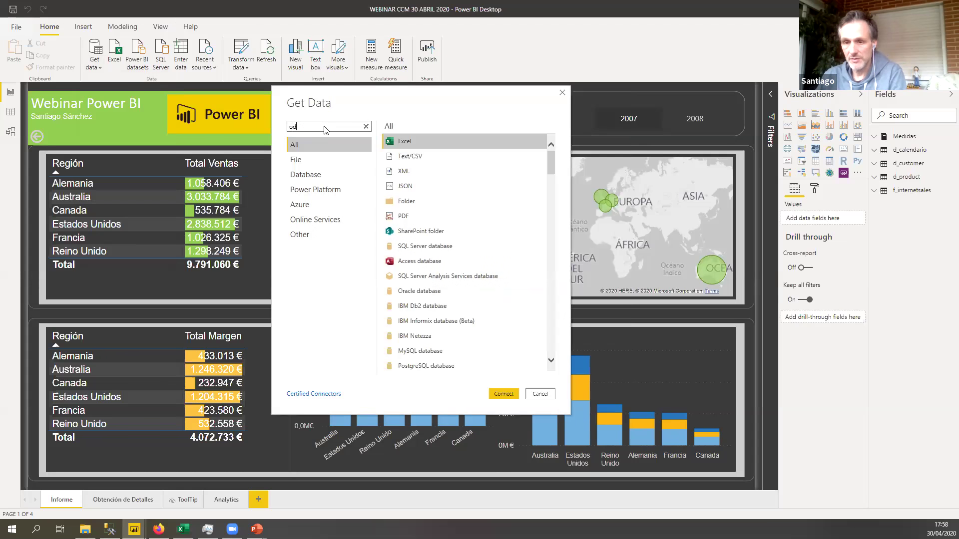
type("oo")
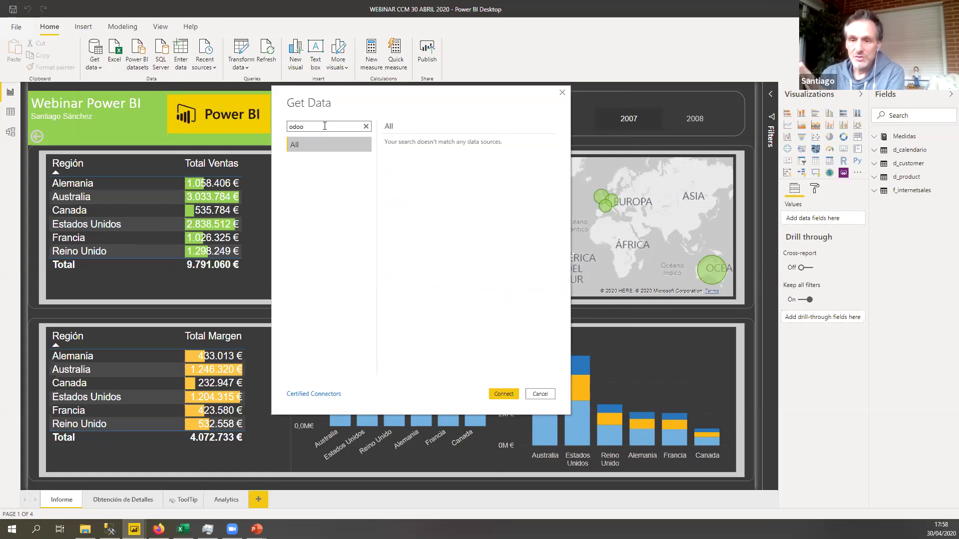
Step: Clear the connector search, review the File, Database and Azure data source categories, and close Get Data without connecting
left_click_drag(305, 128, 269, 125)
key("BackSpace")
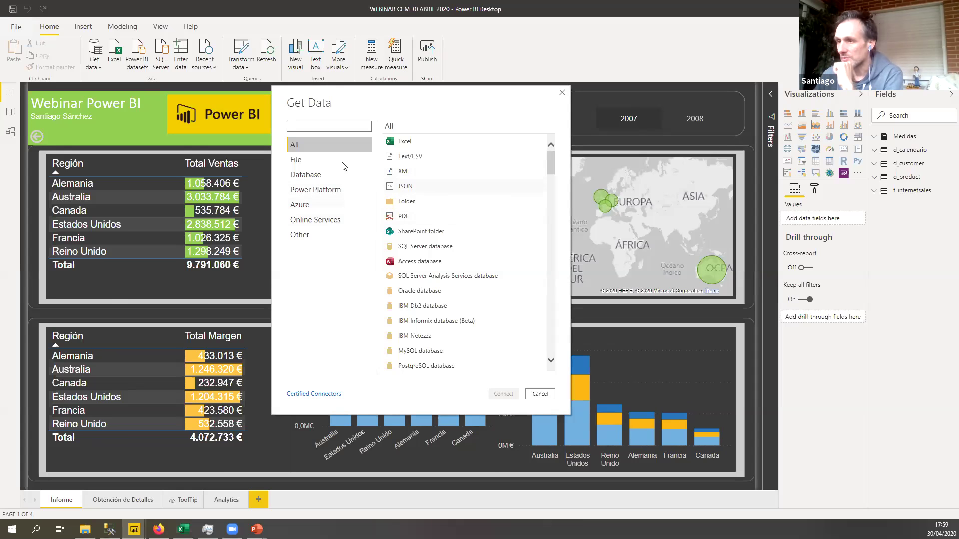
left_click(297, 160)
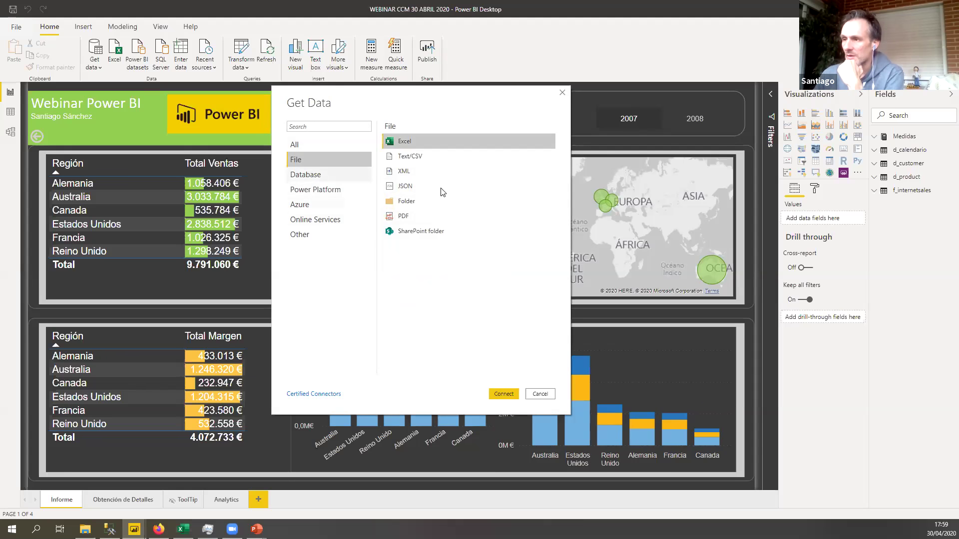
key("Down")
left_click_drag(549, 162, 556, 220)
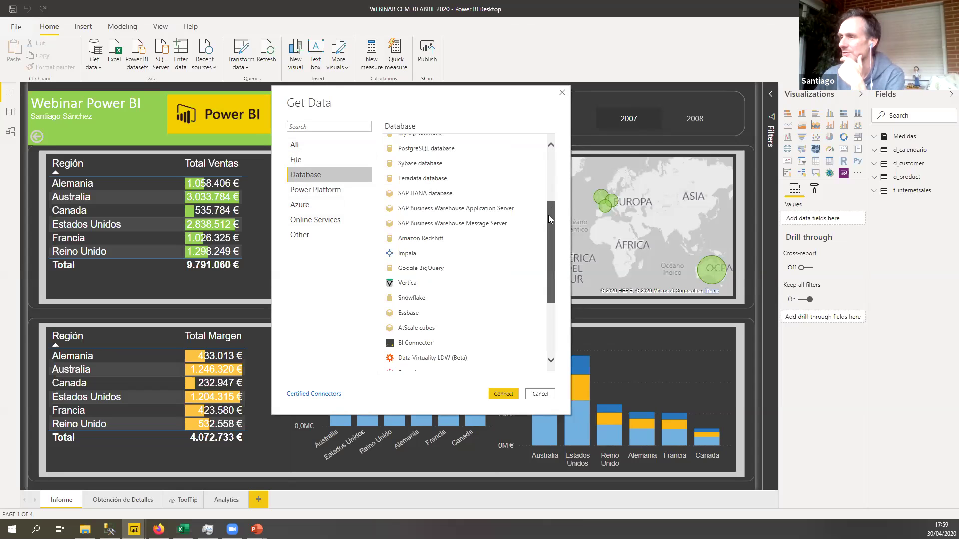
scroll(442, 192, "up", 2)
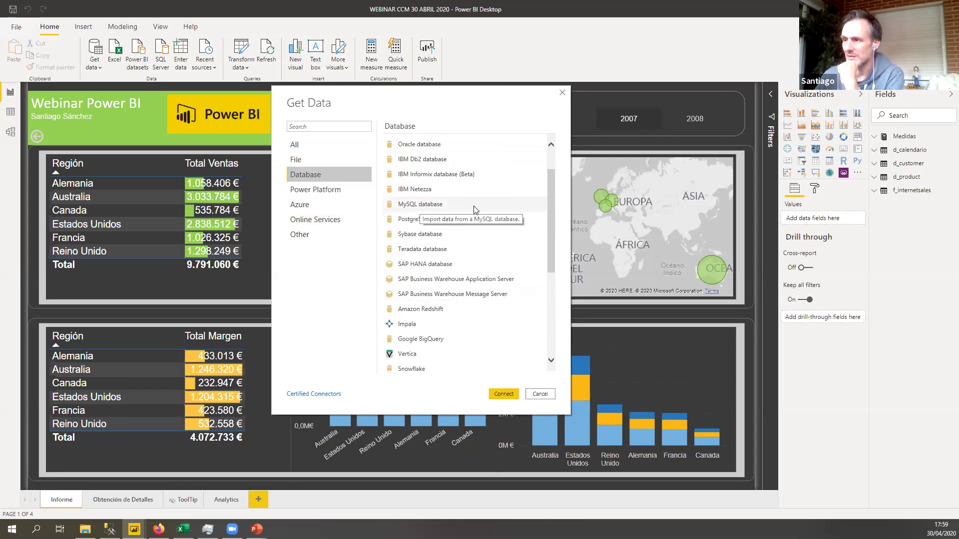
scroll(554, 196, "up", 1)
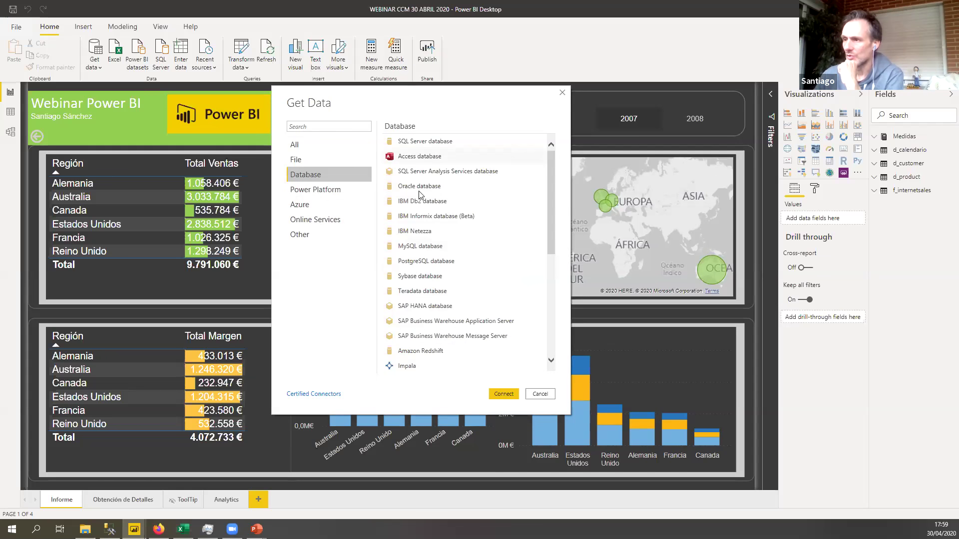
left_click(309, 204)
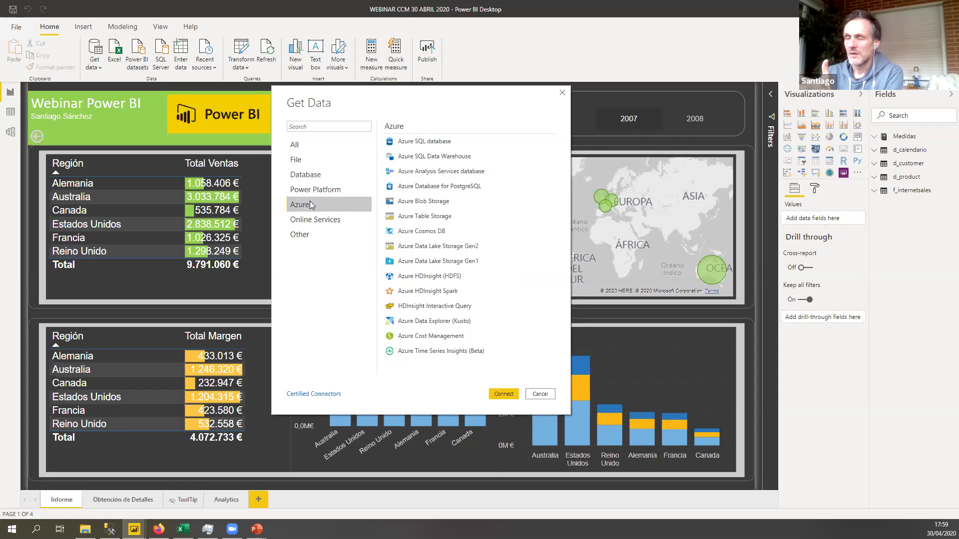
left_click(313, 175)
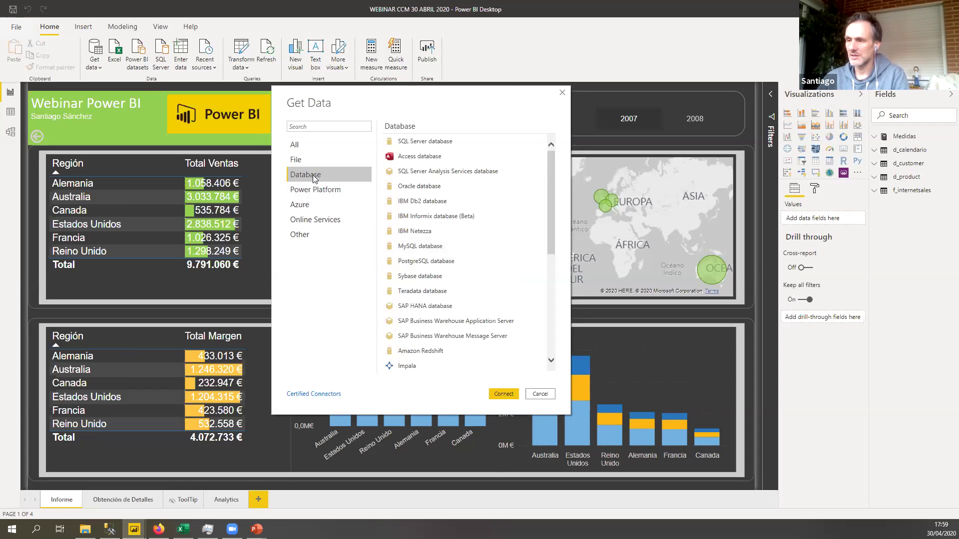
left_click(540, 394)
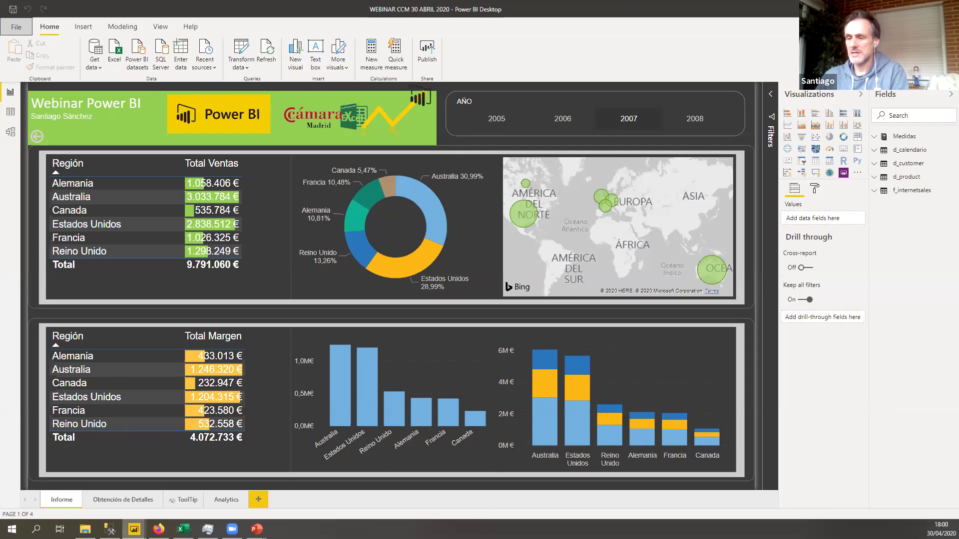
mouse_move(134, 529)
left_click(105, 490)
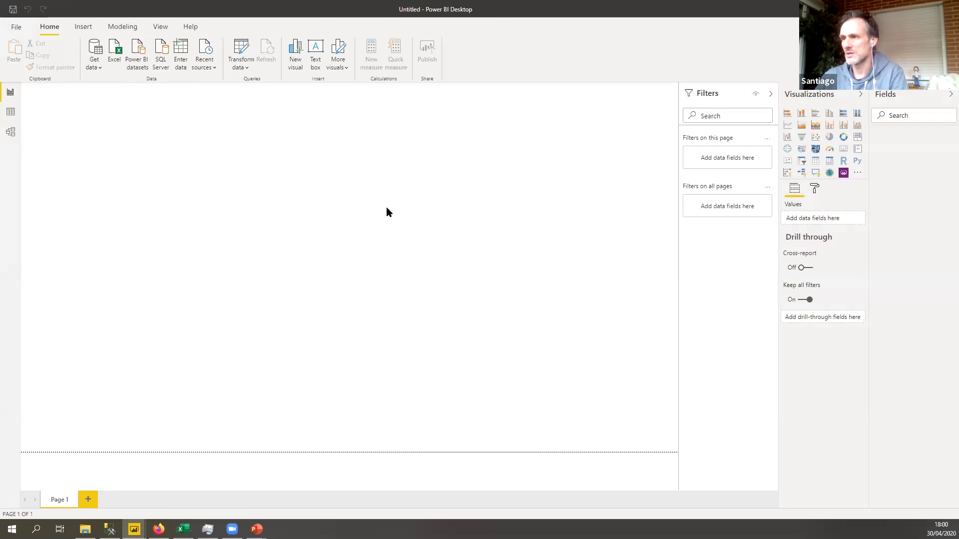
key("alt+Tab")
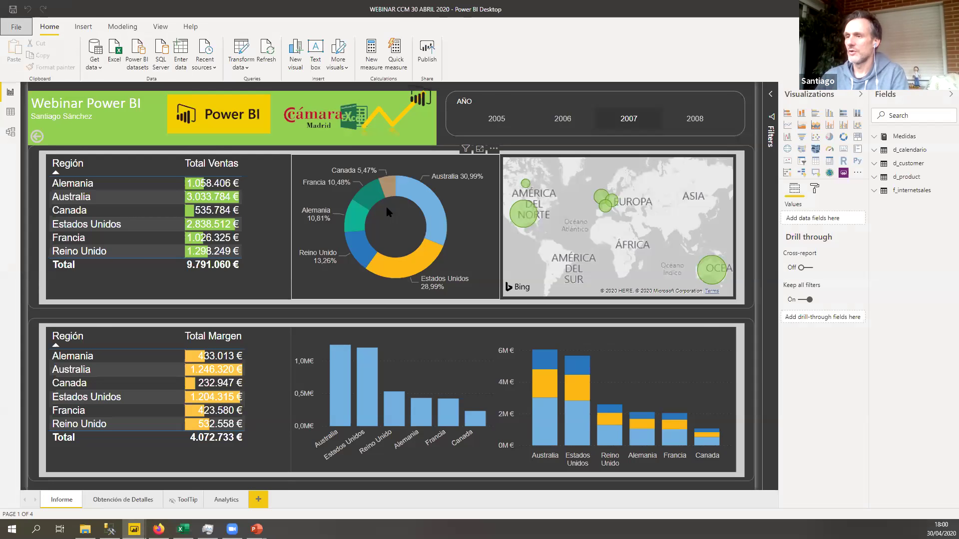
Step: Review the SQL Server, web and Excel sources in the report's Data source settings, and close the dialog
left_click(248, 68)
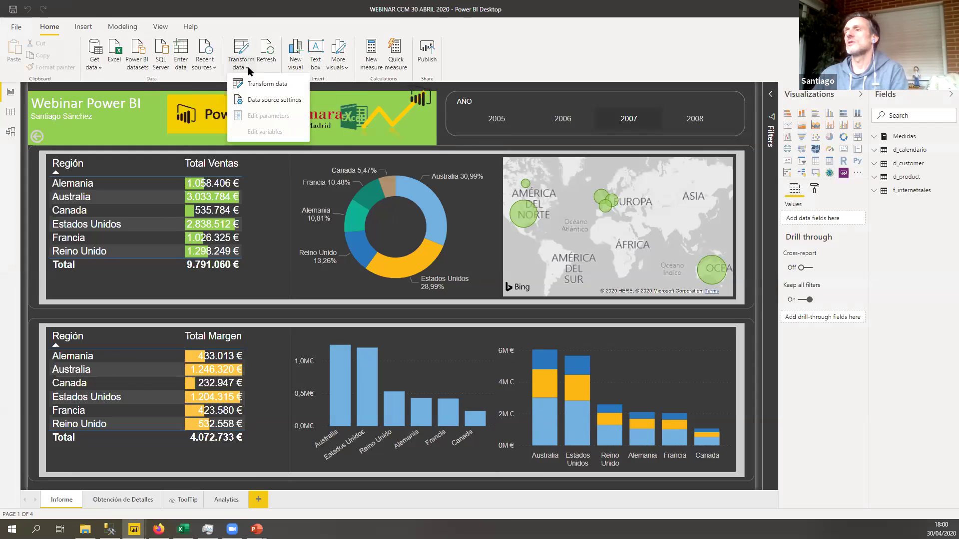
left_click(256, 100)
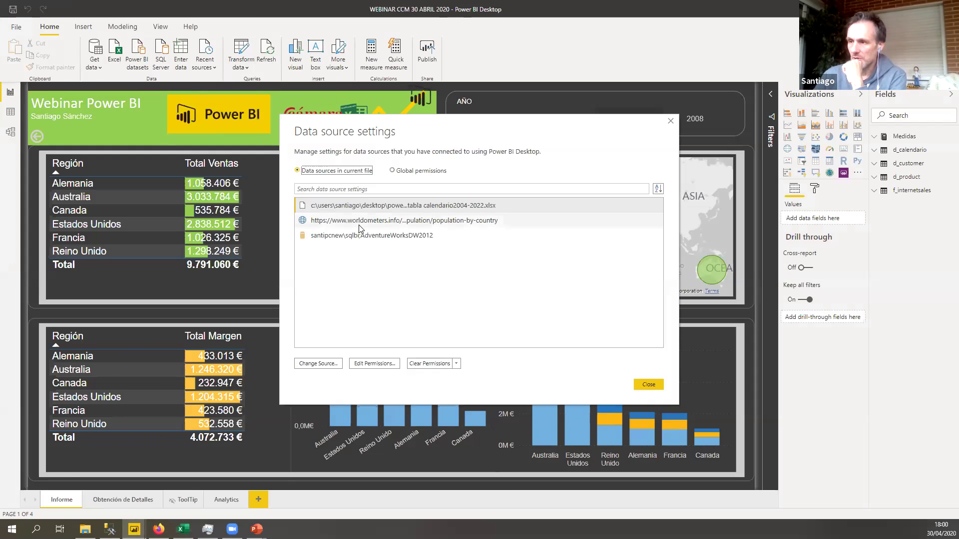
left_click(373, 238)
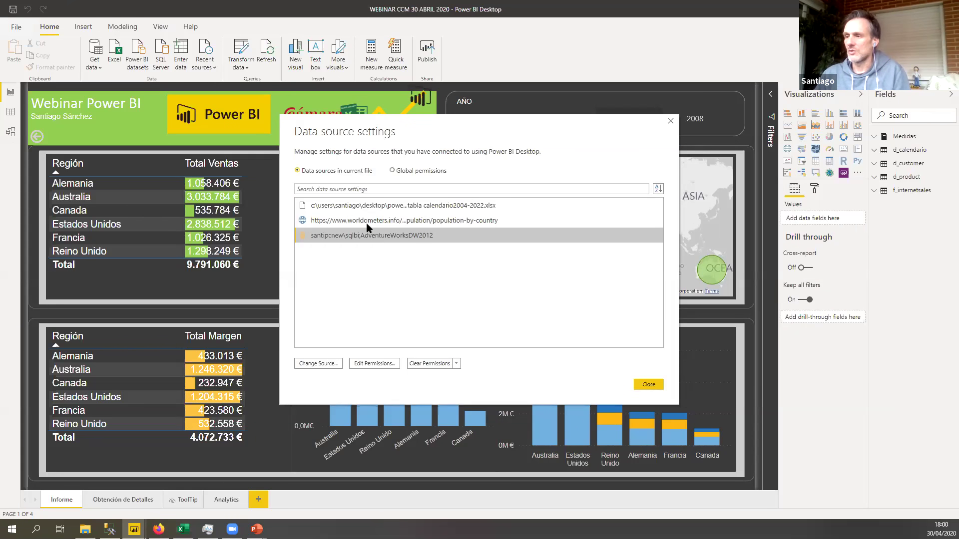
left_click(367, 223)
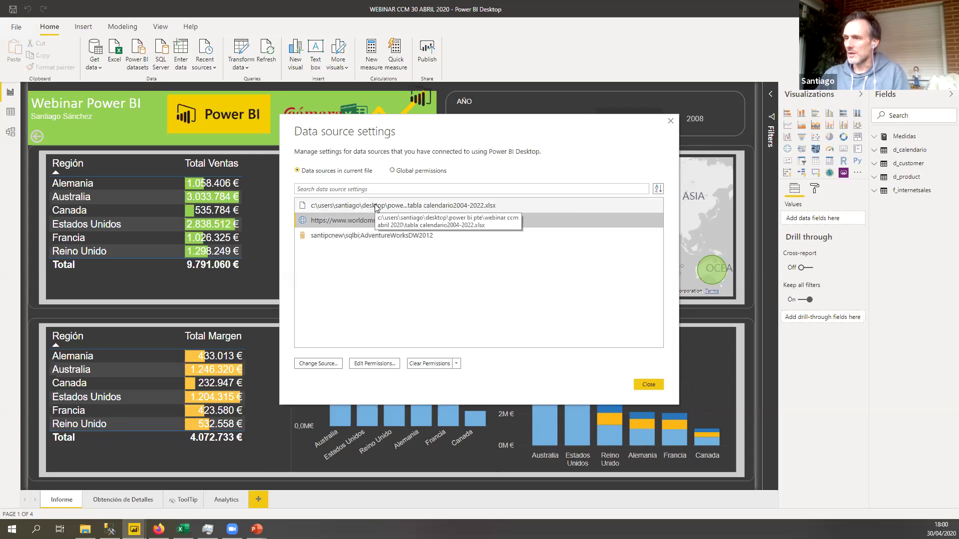
left_click(393, 206)
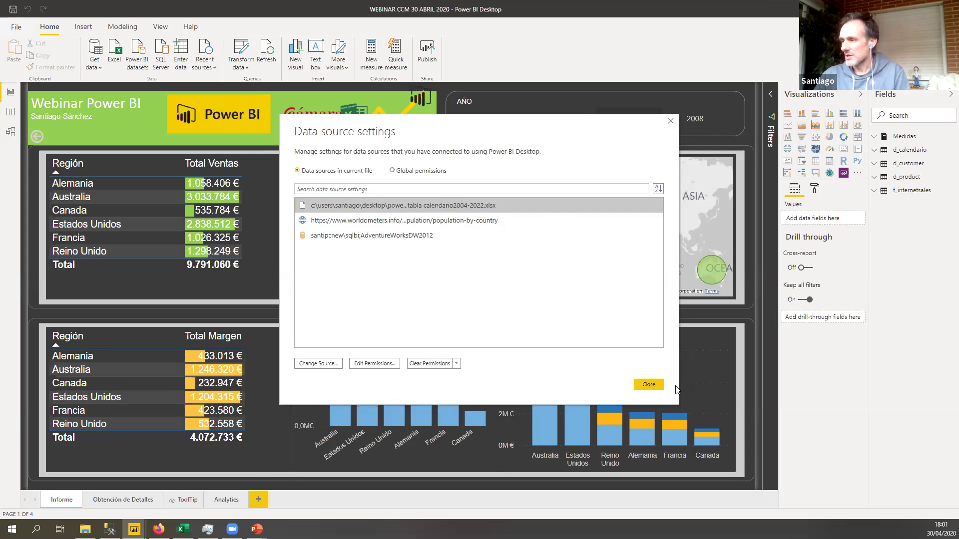
left_click(670, 121)
Step: Switch to the blank Untitled Power BI Desktop report
key("alt+Tab")
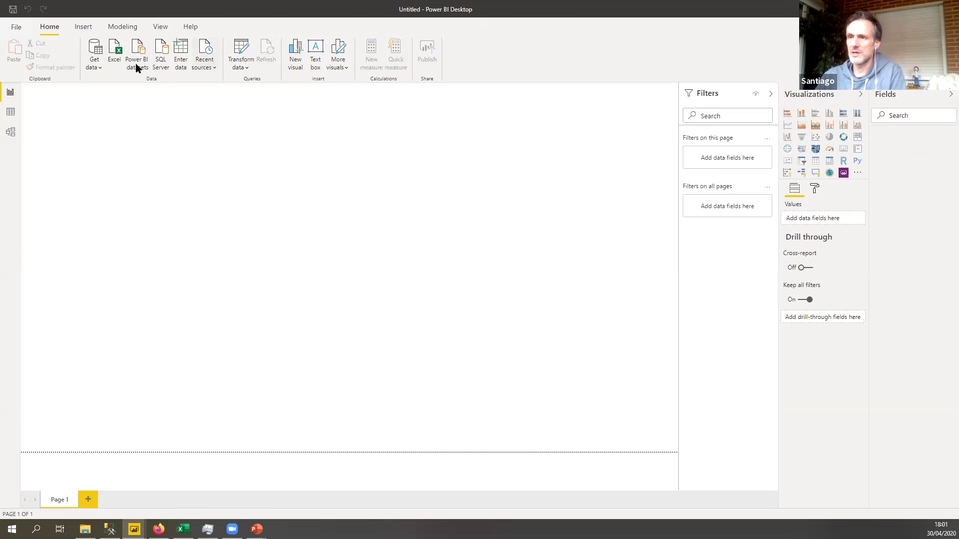
Step: Start a SQL Server database connection from Get Data and enter SANTIPCNEW\SQLBI as the server
left_click(103, 69)
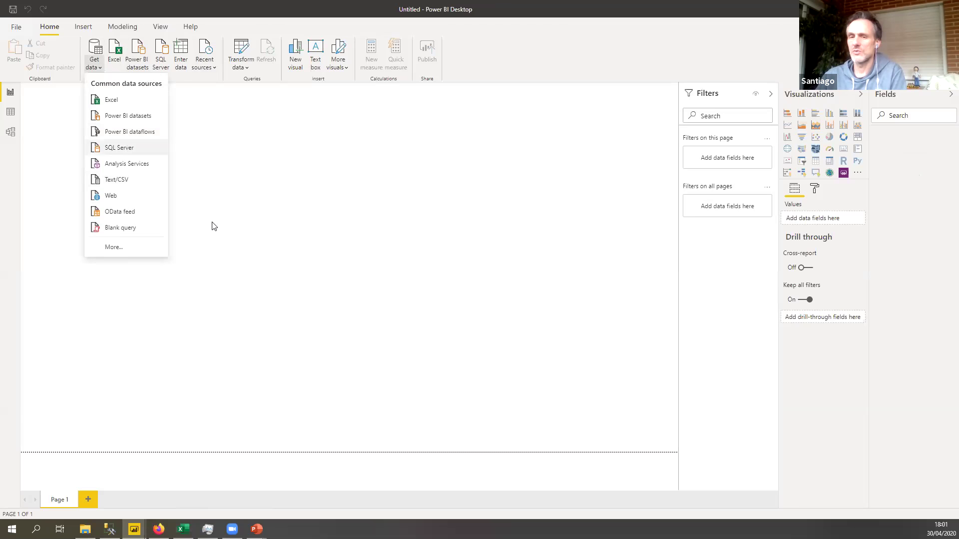
left_click(108, 246)
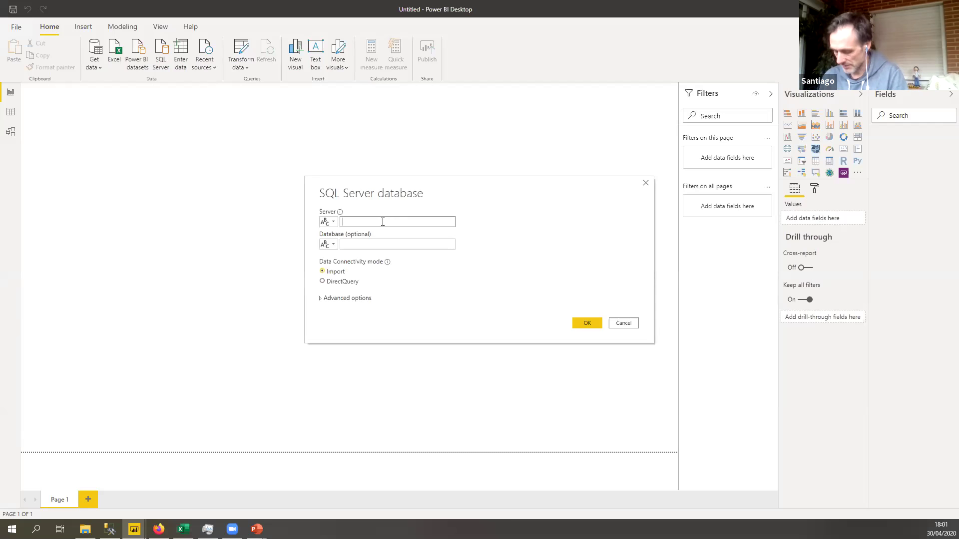
type("SANT")
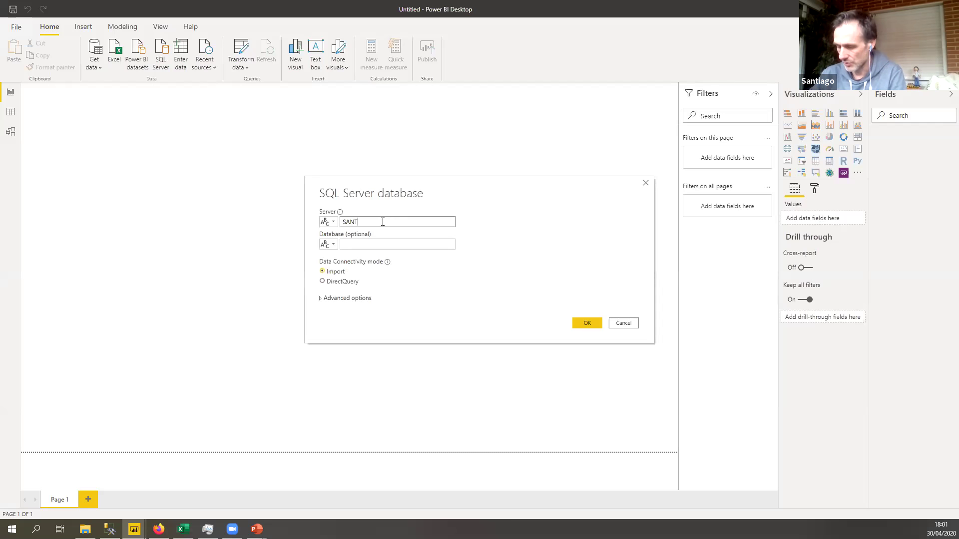
type("IPCNE")
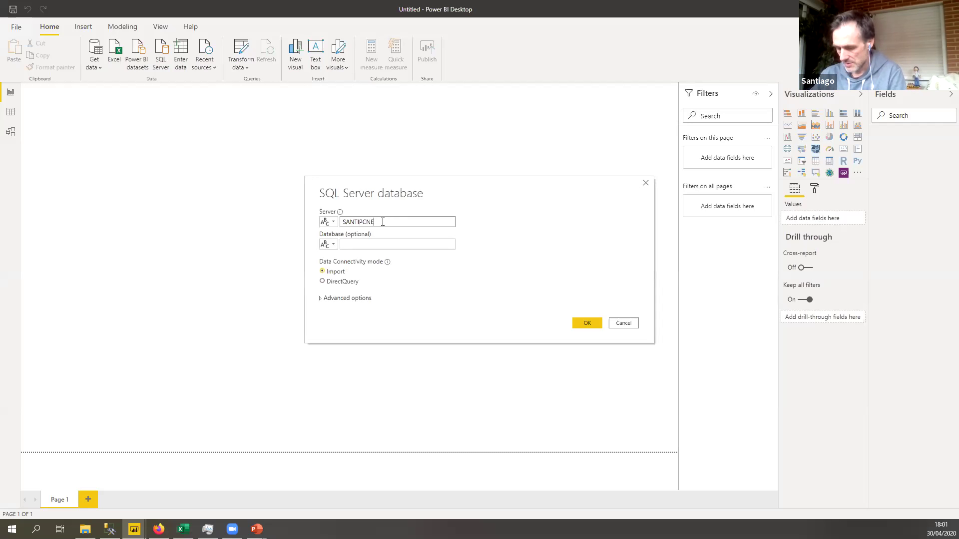
type("W")
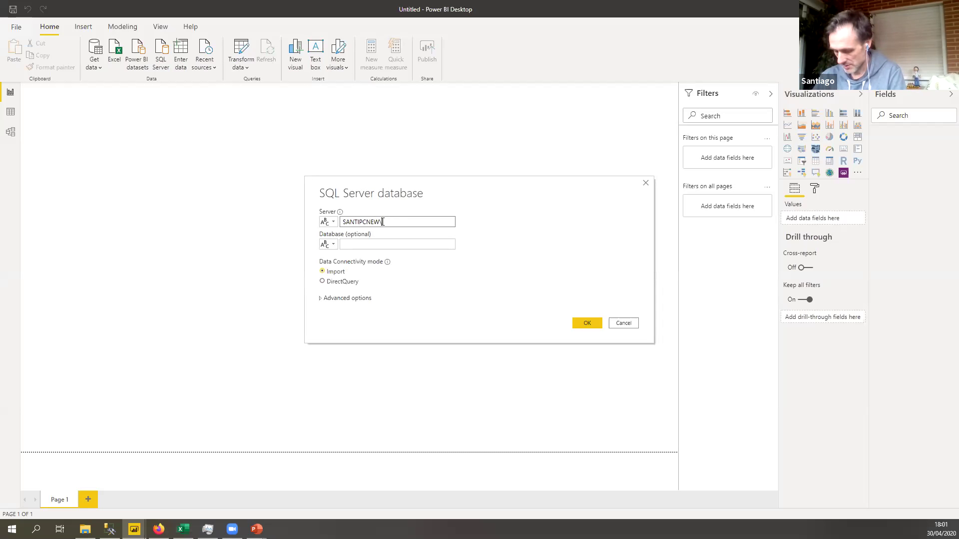
type("\\SQLBI")
Step: Enter AdventureWorksDW2012 as the database and connect in Import mode
left_click(374, 243)
type("A")
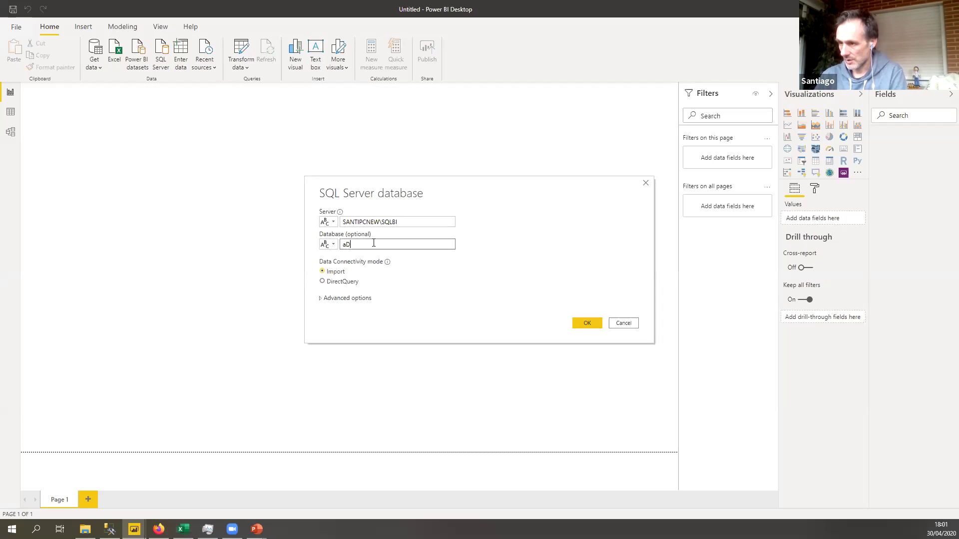
type("dv")
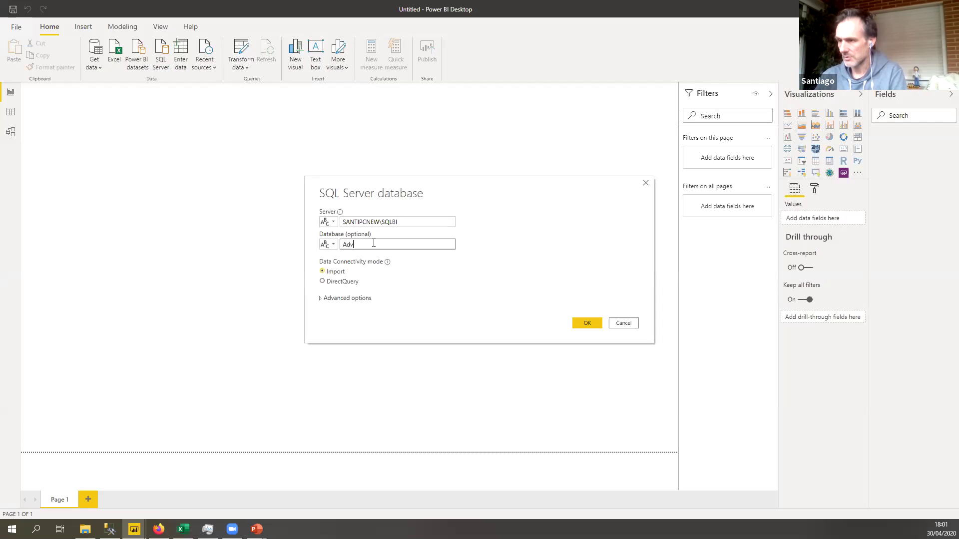
type("enrue")
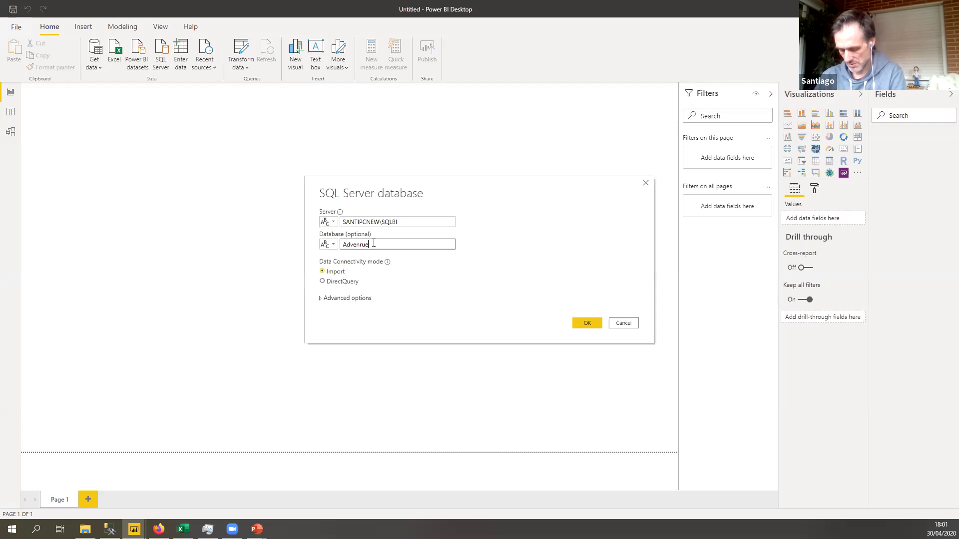
key("BackSpace")
key("BackSpace")
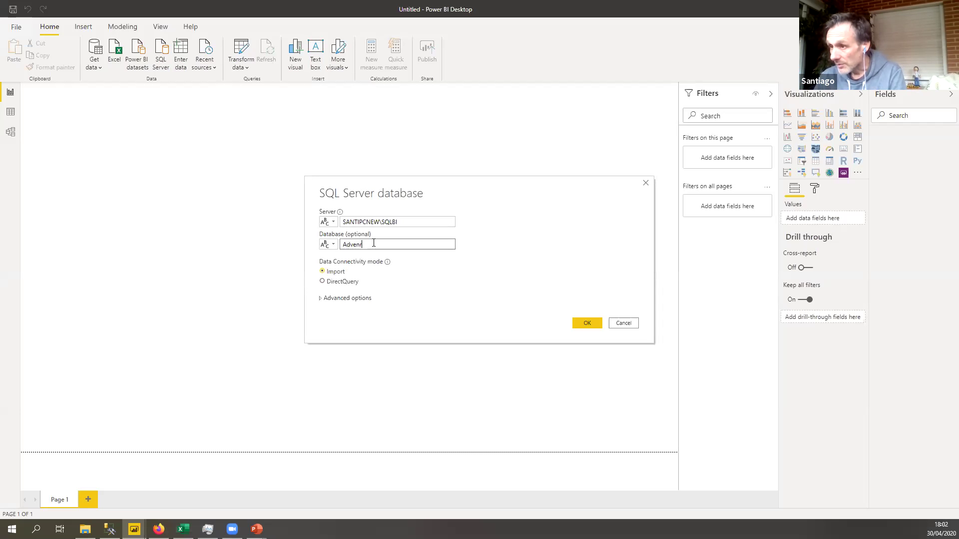
type("ureWorksDW20")
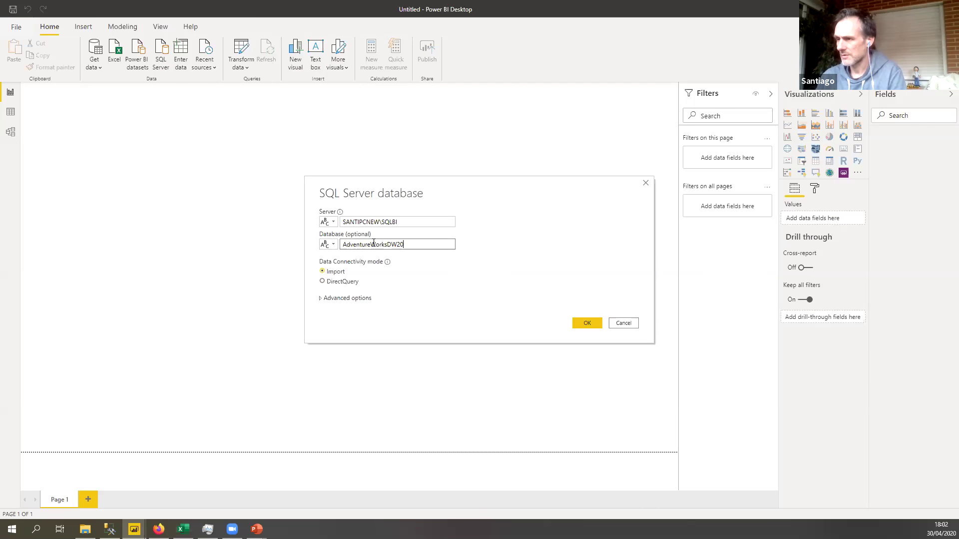
type("12")
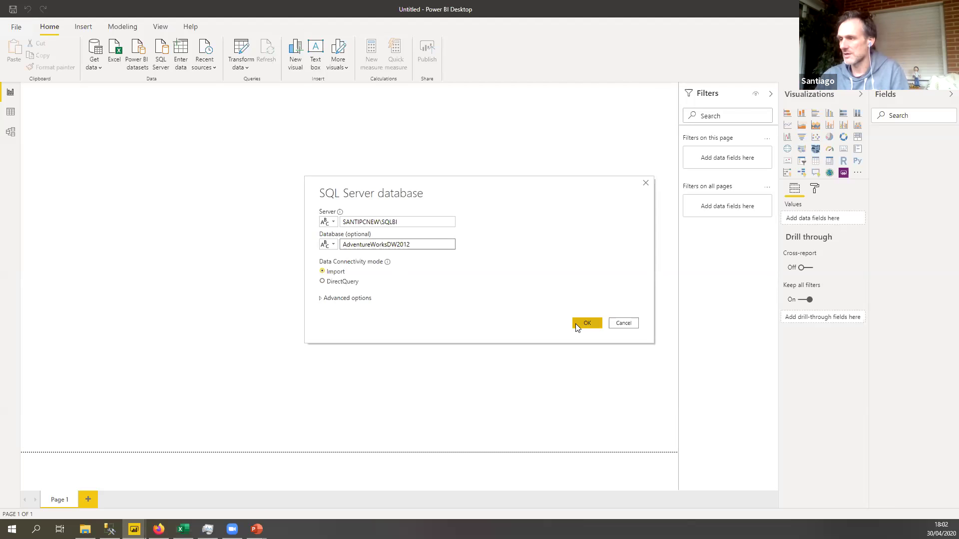
left_click(588, 324)
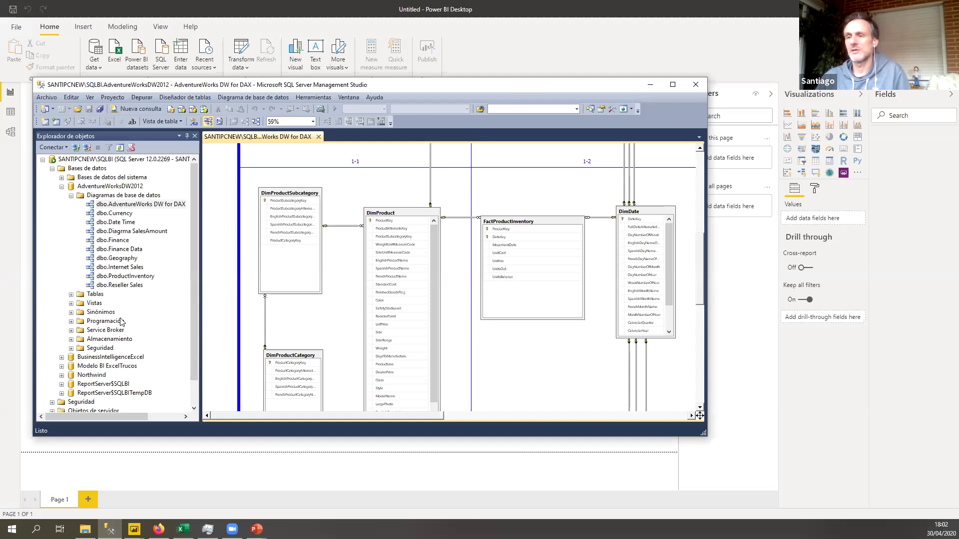
Step: In SQL Server Management Studio, expand and review the Tablas folder of AdventureWorksDW2012, then return to the Power BI Navigator
left_click(97, 296)
left_click(71, 295)
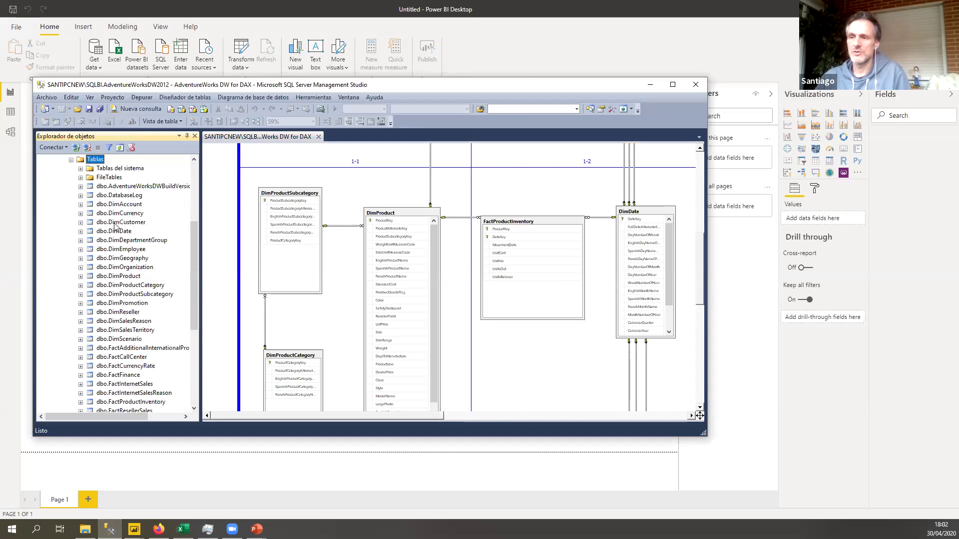
scroll(132, 315, "down", 4)
scroll(131, 314, "up", 4)
scroll(132, 313, "down", 4)
scroll(131, 314, "up", 4)
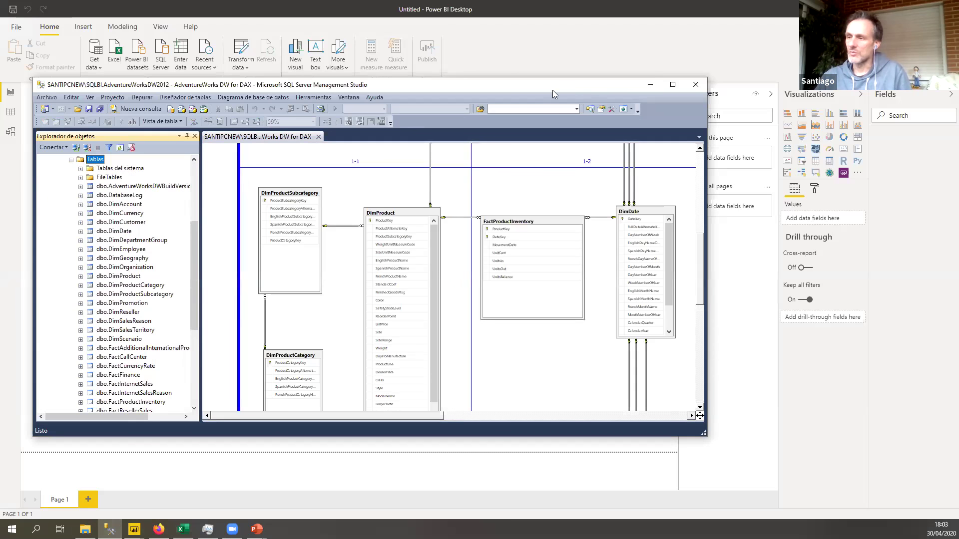
left_click_drag(553, 90, 630, 84)
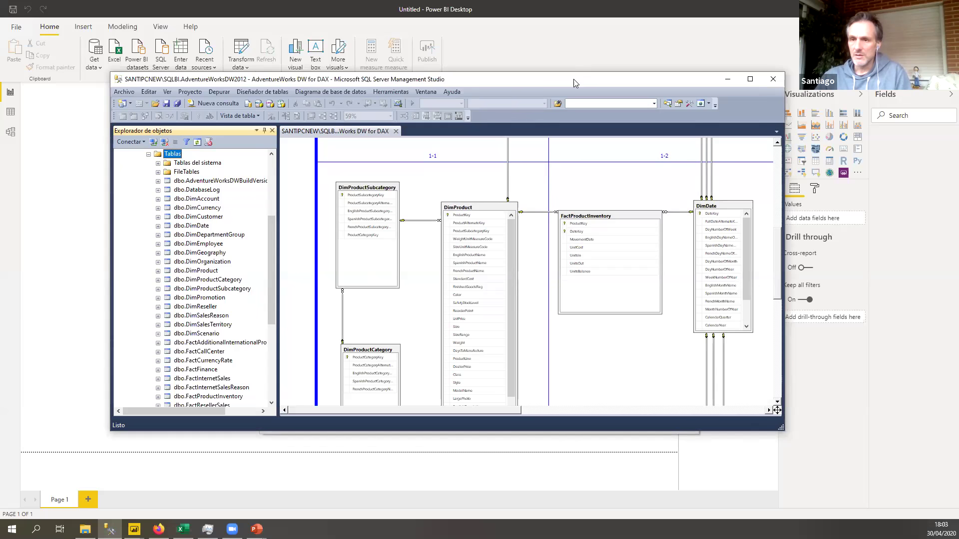
key("alt+Tab")
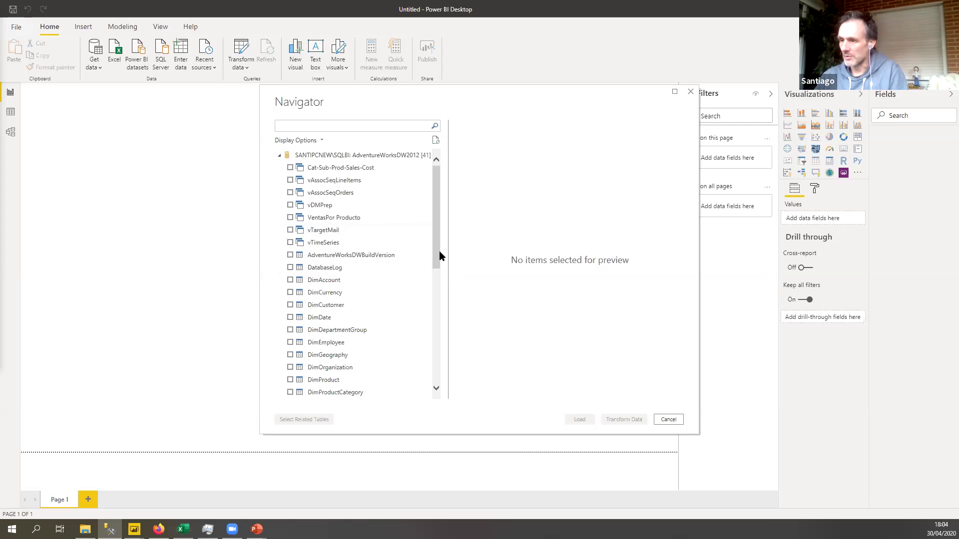
Step: Select the FactInternetSales table in the Navigator and look through the columns of its data preview
scroll(407, 325, "down", 5)
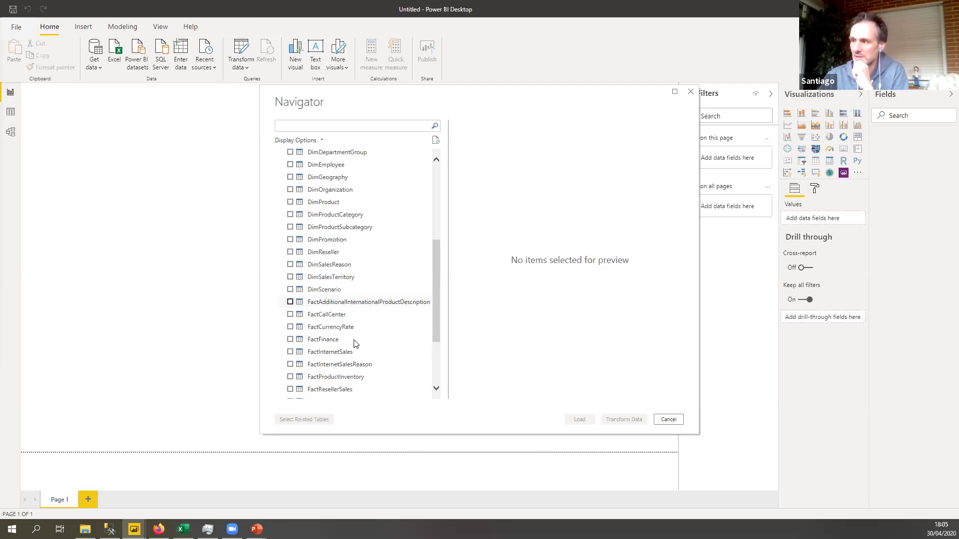
left_click_drag(435, 274, 439, 325)
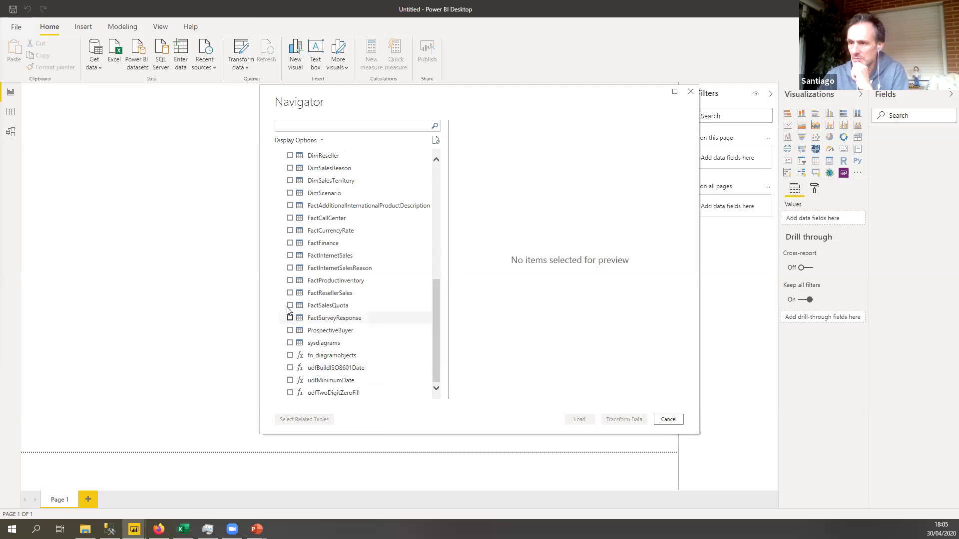
left_click(290, 256)
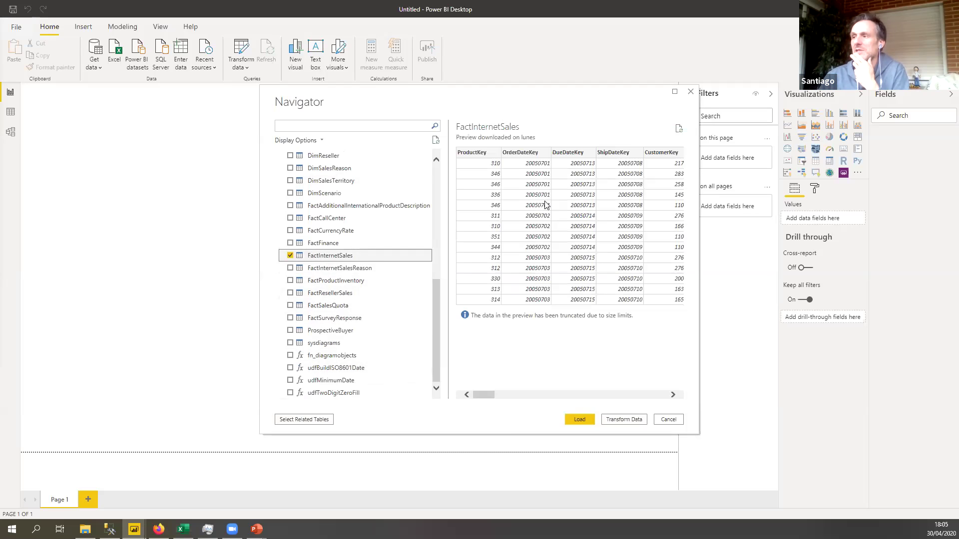
mouse_move(484, 395)
left_mouse_down()
mouse_move(666, 387)
mouse_move(476, 388)
left_mouse_up()
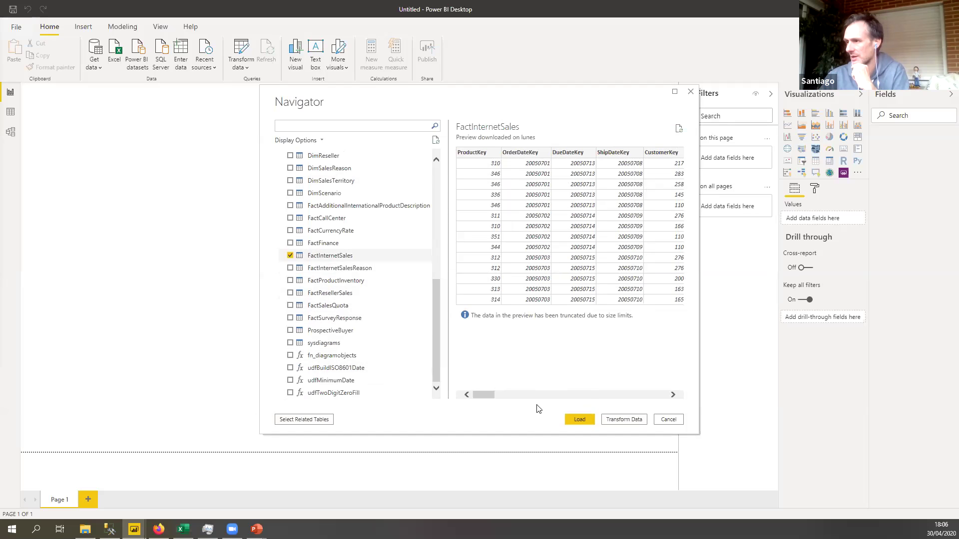
left_click_drag(487, 394, 502, 400)
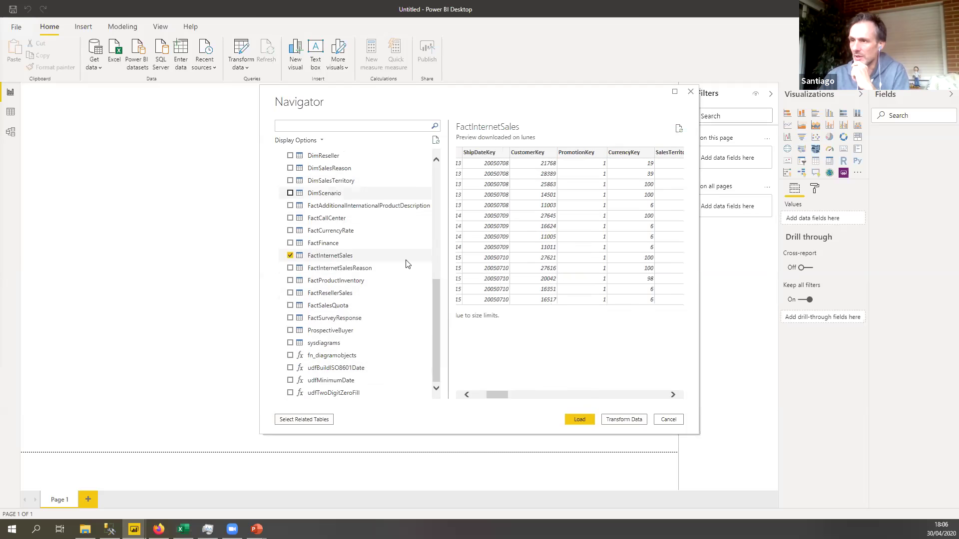
Step: Add DimProduct to the table selection, look through its preview columns, and cancel the Navigator without loading
left_click_drag(437, 312, 428, 266)
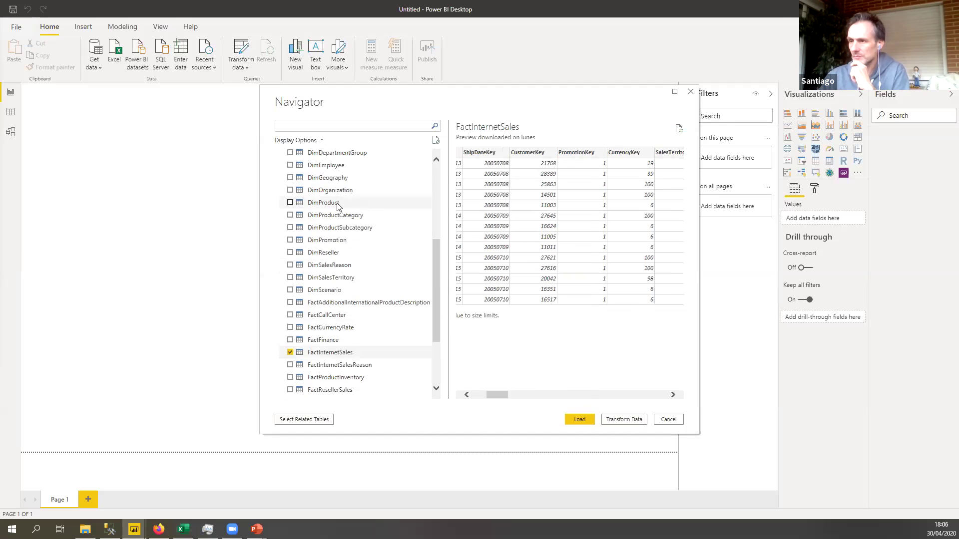
left_click(314, 204)
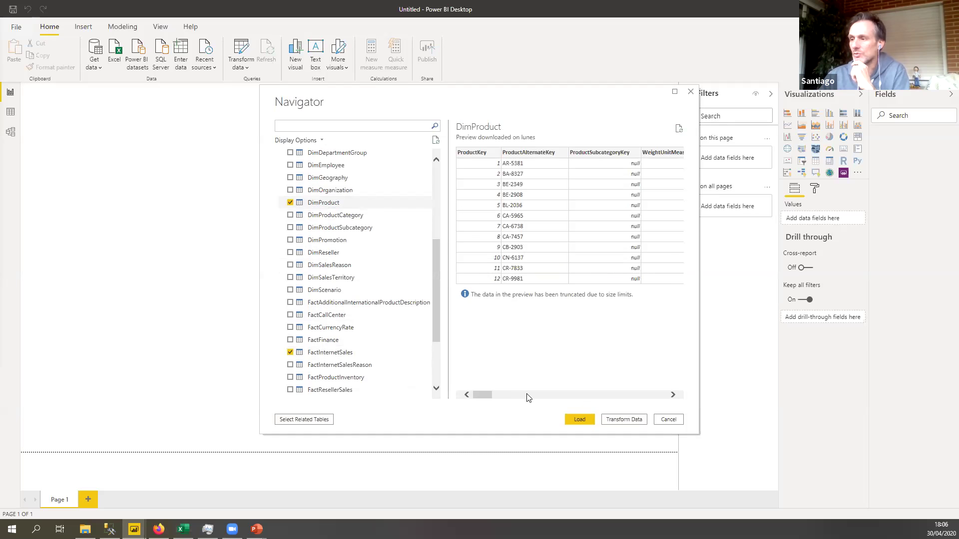
left_click_drag(483, 395, 582, 392)
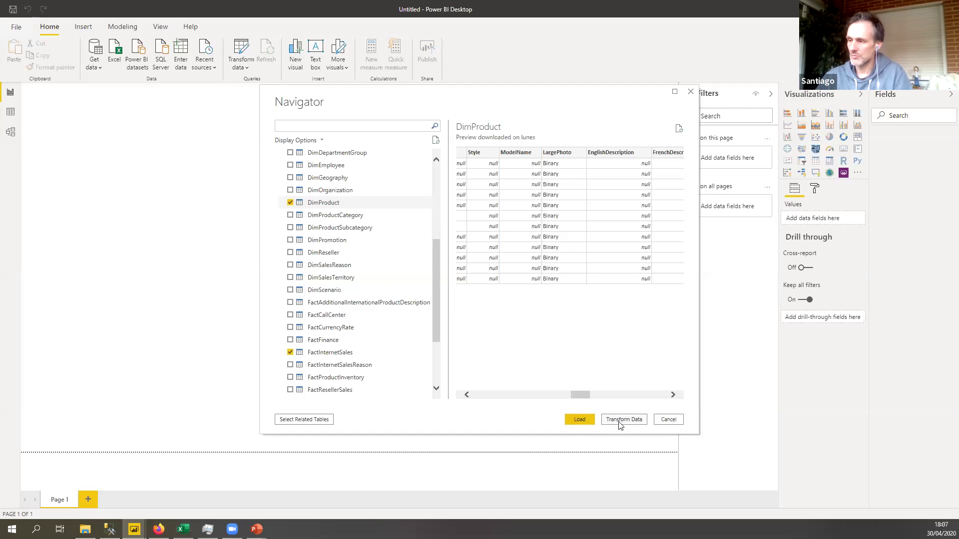
left_click(670, 418)
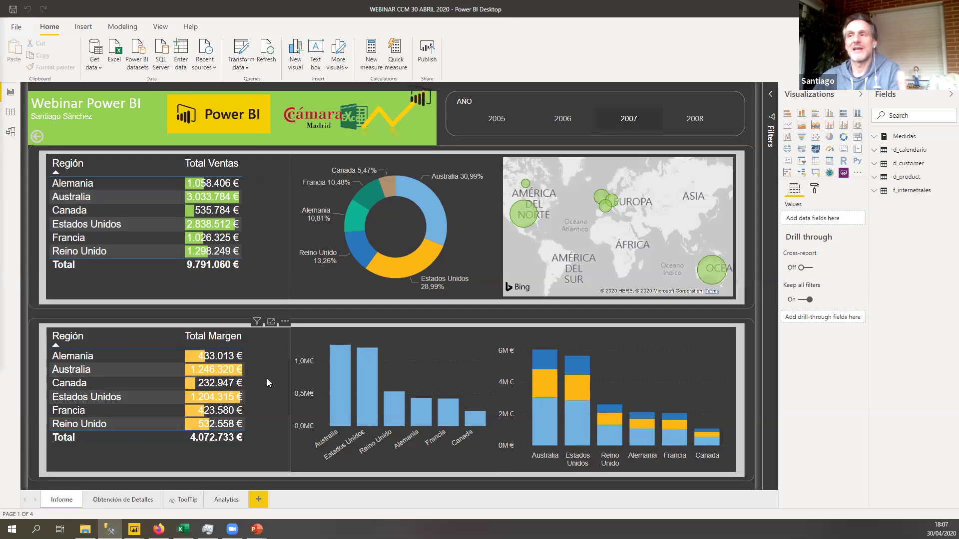
Step: Open the queries of the WEBINAR CCM 30 ABRIL 2020 report in the Power Query Editor
left_click(248, 71)
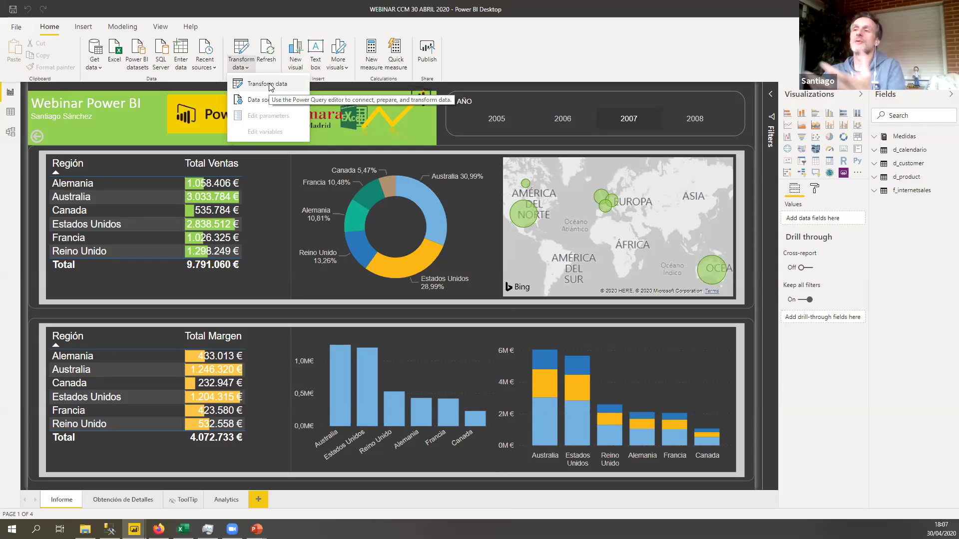
left_click(270, 86)
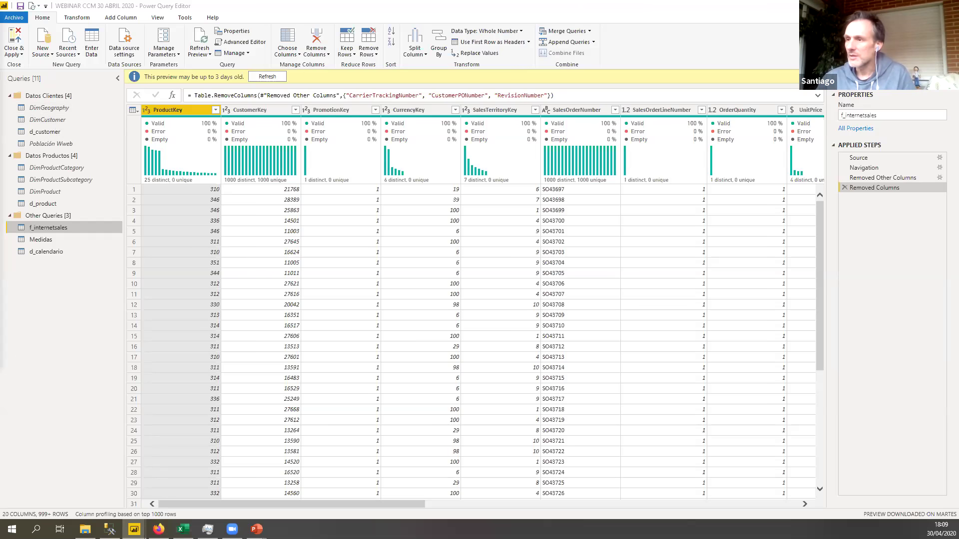
Step: Switch to SQL Server Management Studio, examine how DimProduct relates to its subcategory and category tables in the AdventureWorks DW for DAX diagram, and minimise the window
key("alt+Tab")
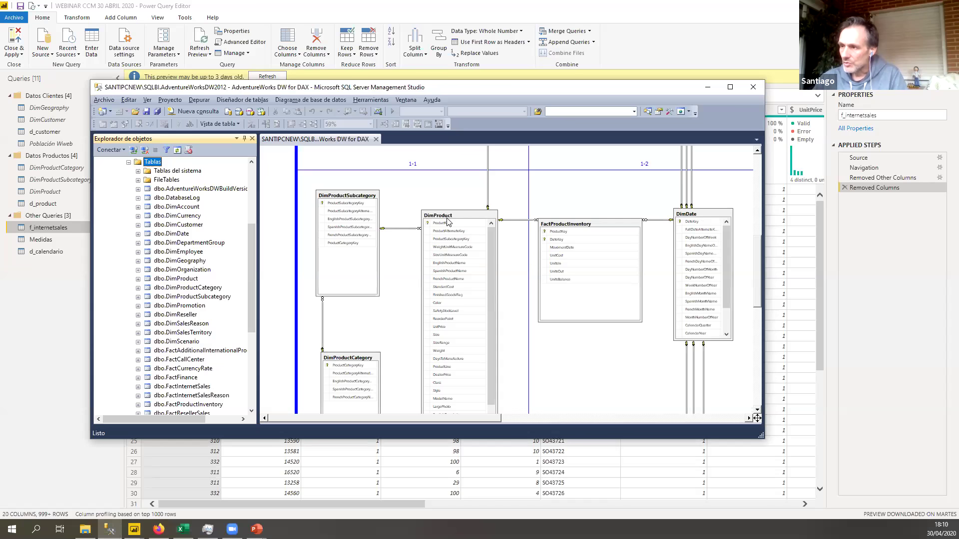
left_click(494, 255)
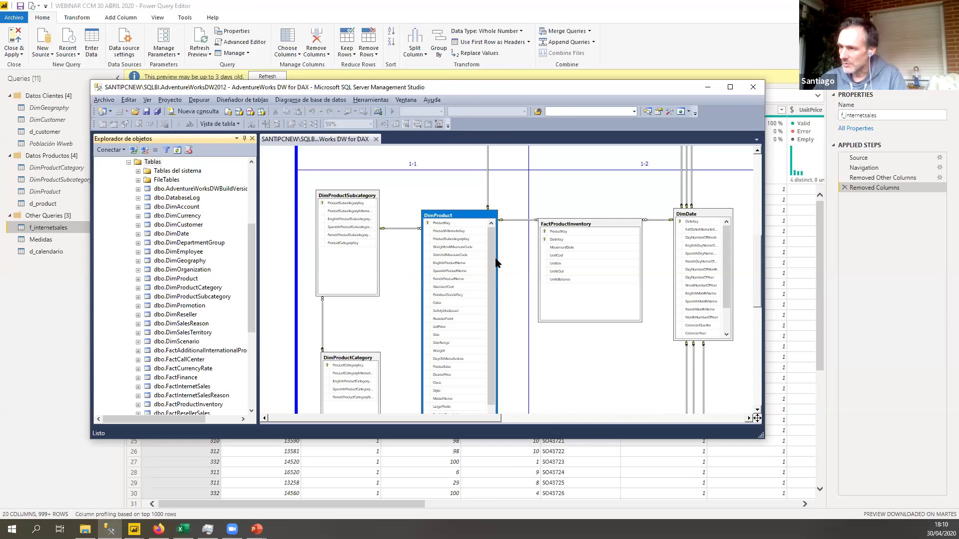
scroll(460, 233, "down", 1)
scroll(504, 264, "down", 1, "ctrl")
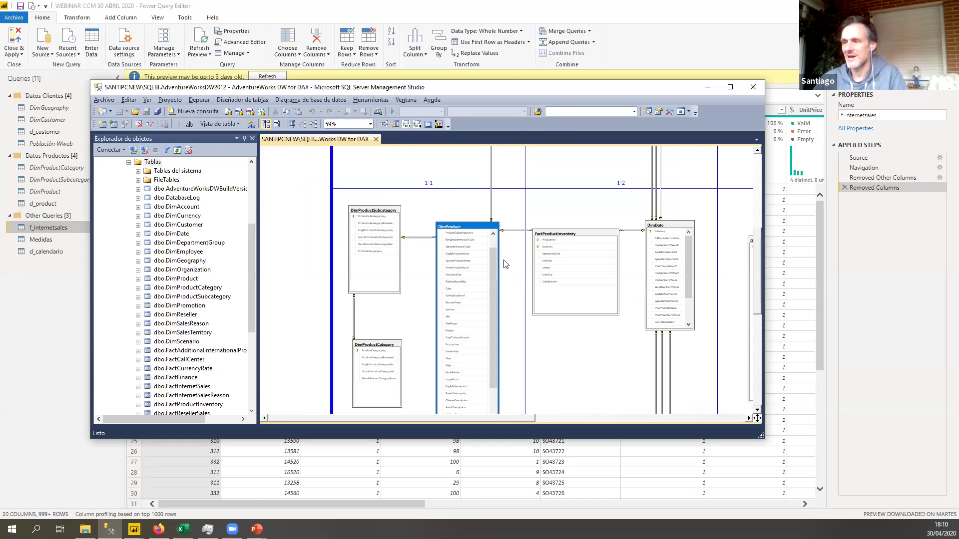
scroll(504, 263, "down", 1, "ctrl")
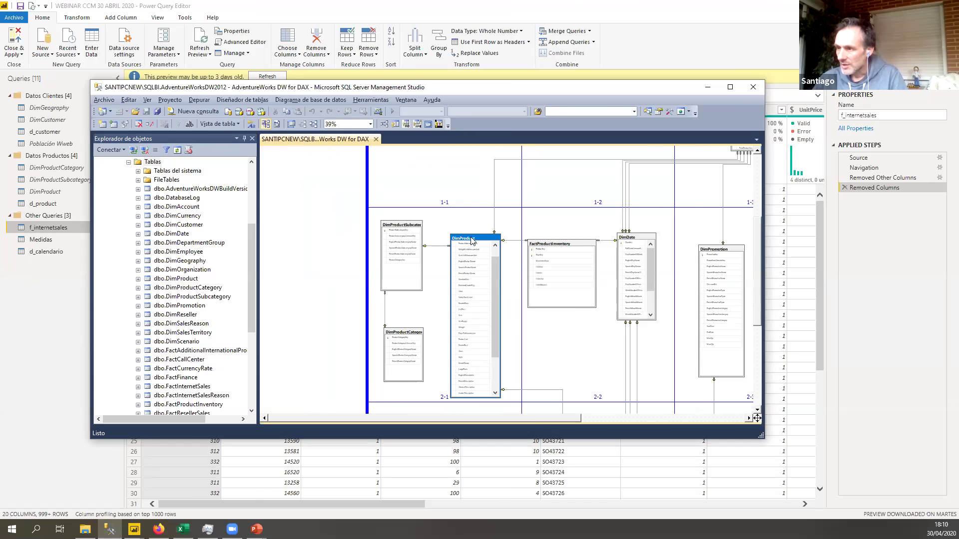
scroll(471, 241, "up", 1, "ctrl")
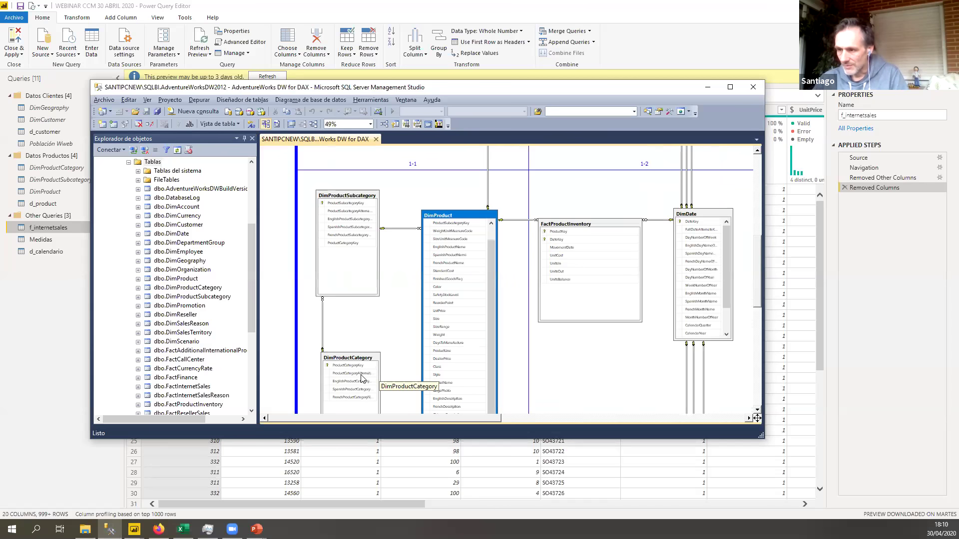
key("ctrl")
key("ctrl")
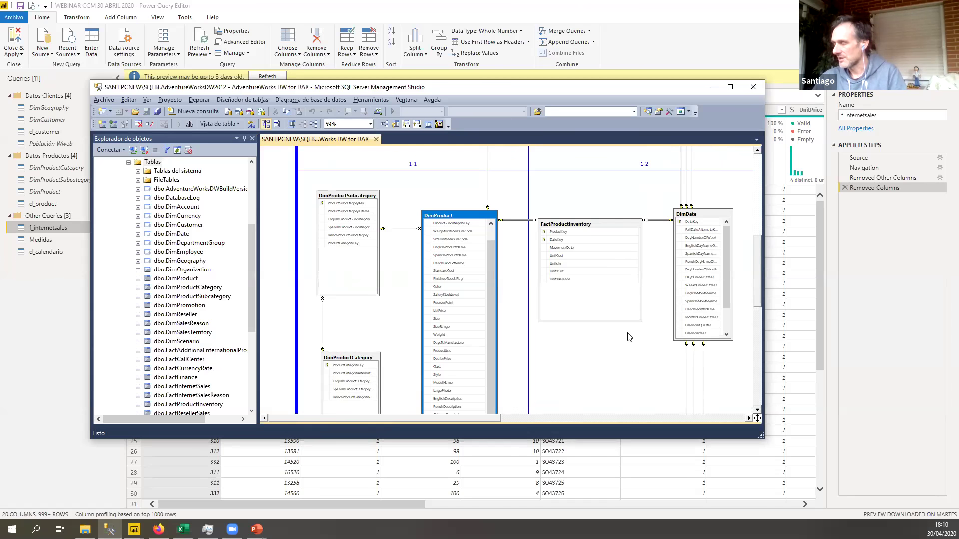
scroll(616, 318, "down", 1)
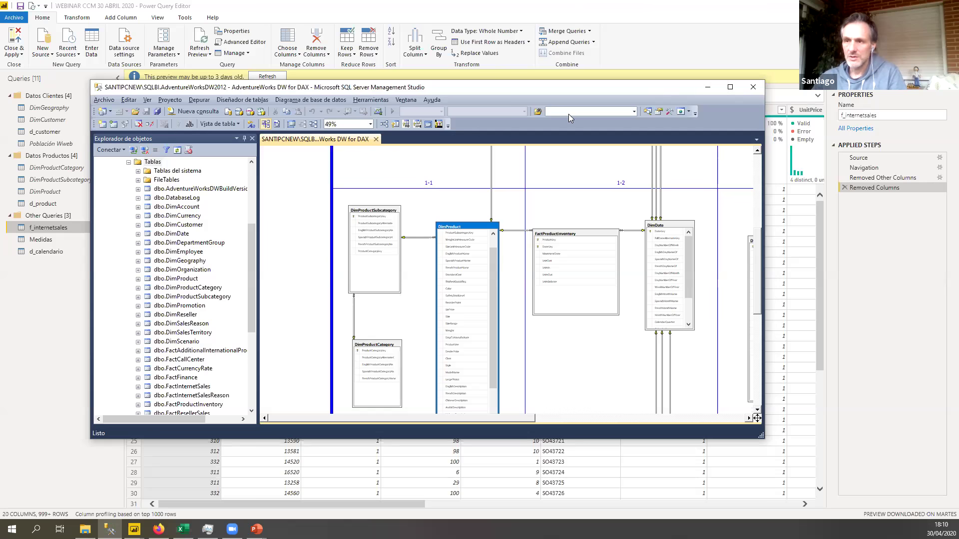
left_click(707, 87)
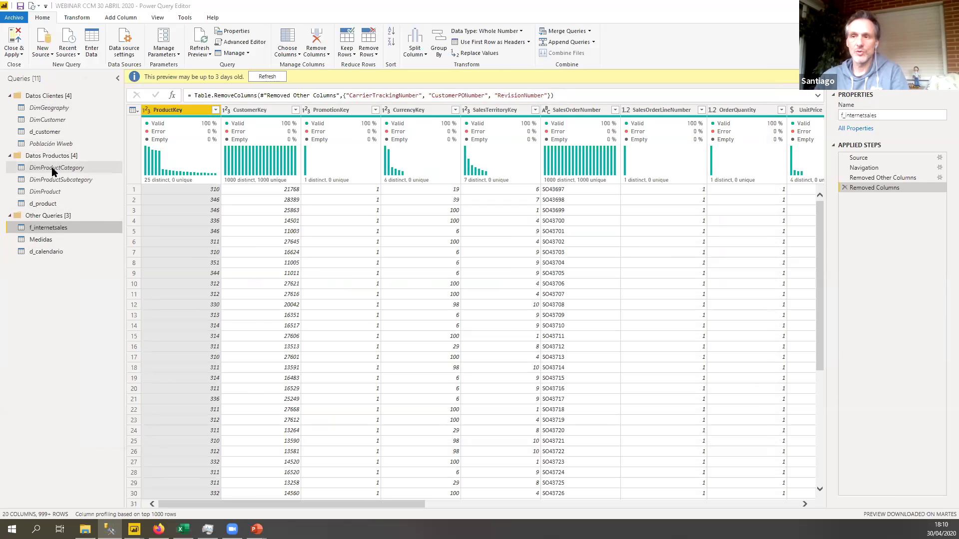
Step: Look through the data previews of the DimProduct, DimProductSubcategory and DimProductCategory queries
left_click(52, 192)
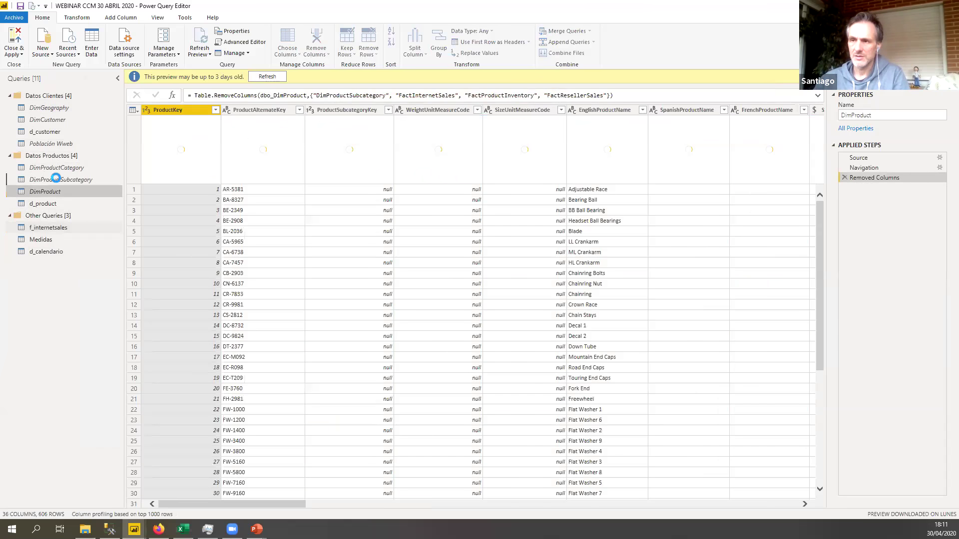
left_click(58, 180)
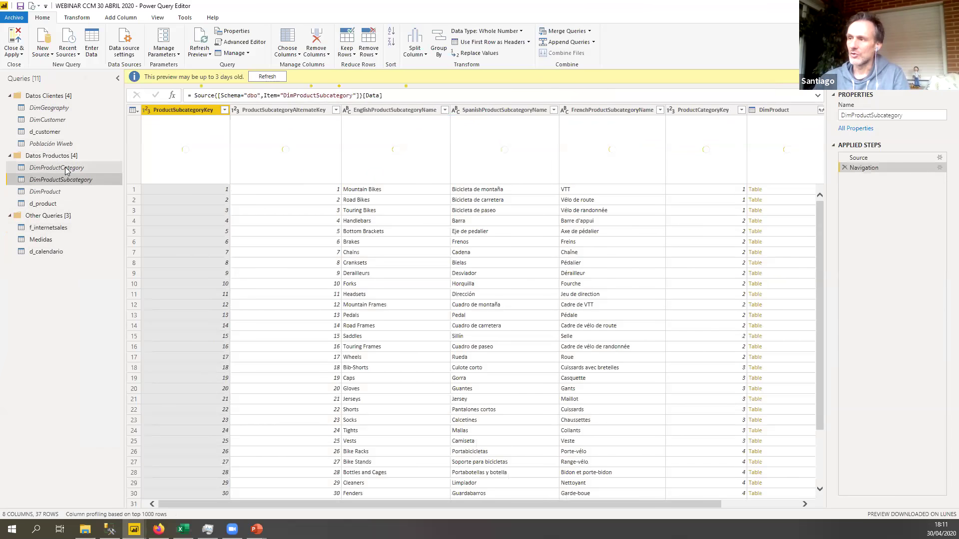
left_click(66, 171)
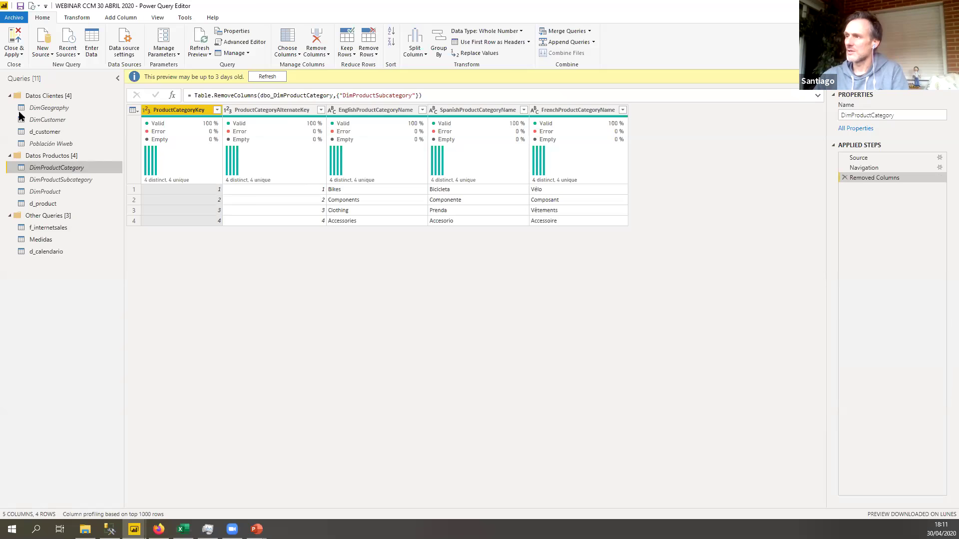
Step: Review the options available for merging and appending queries, without applying any of them
left_click(590, 32)
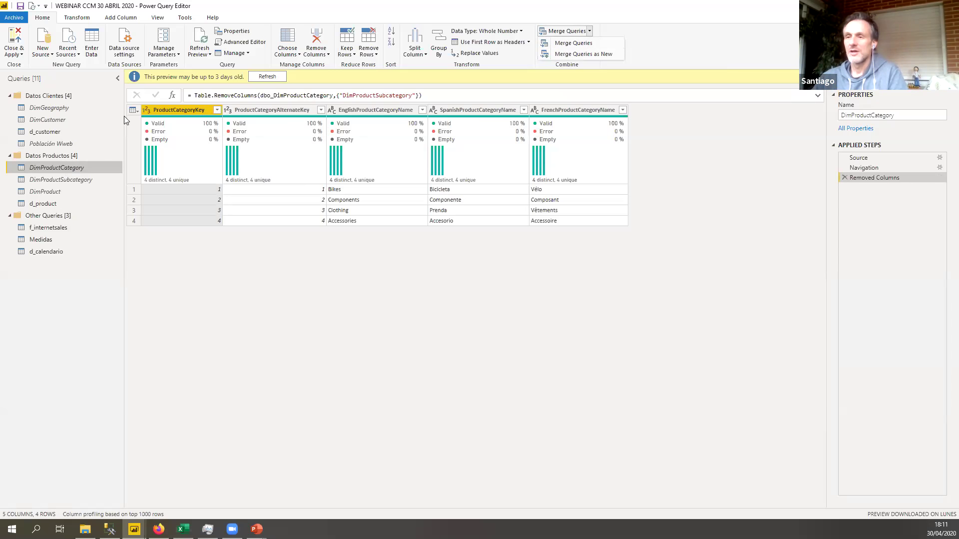
left_click(54, 207)
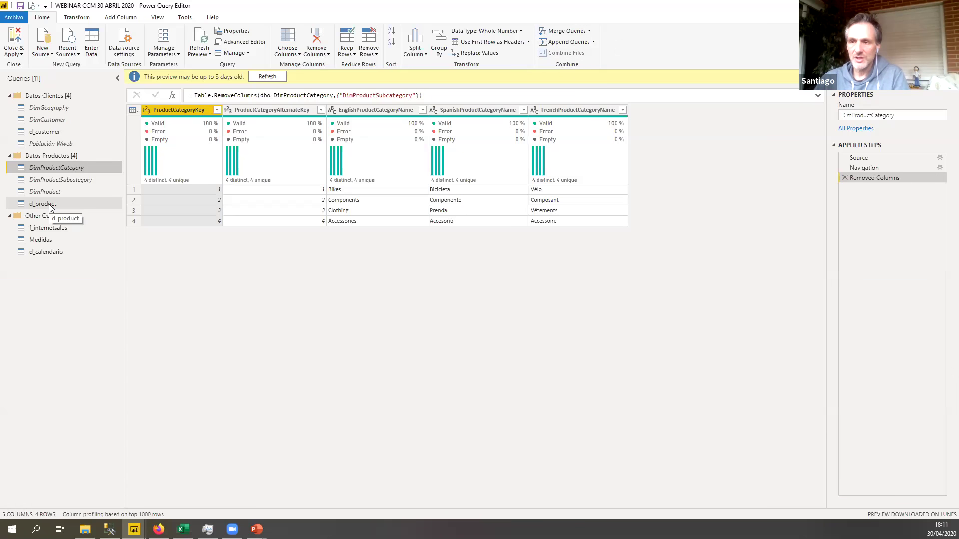
key("ctrl")
key("ctrl")
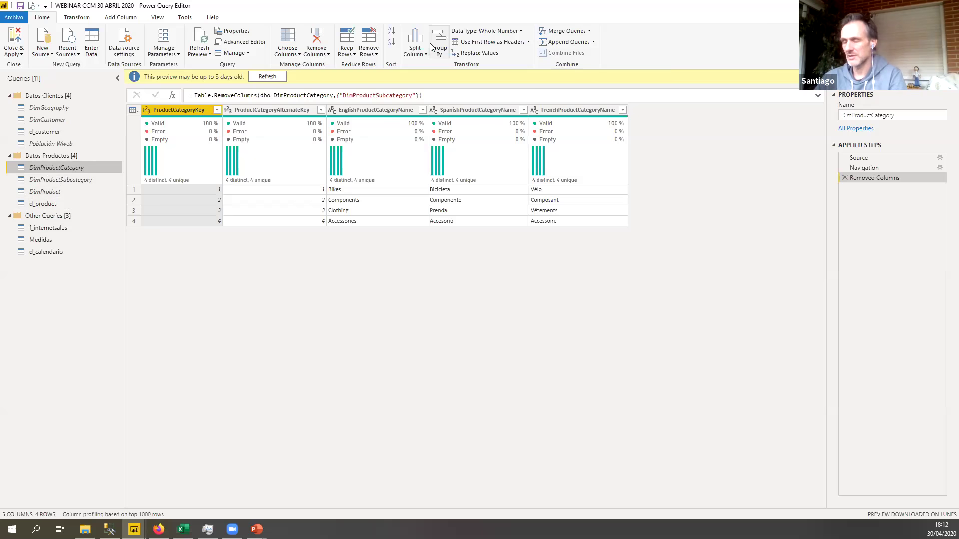
left_click(590, 32)
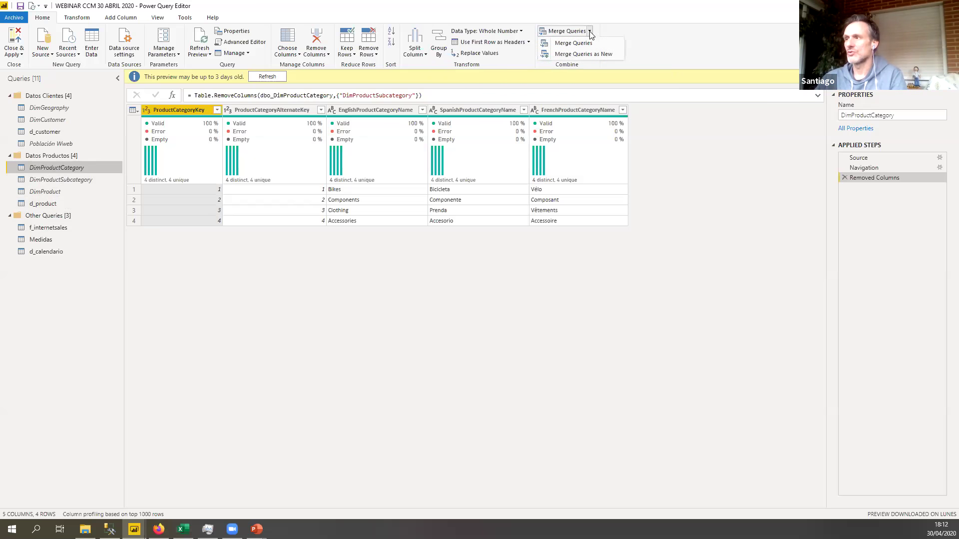
left_click(587, 45)
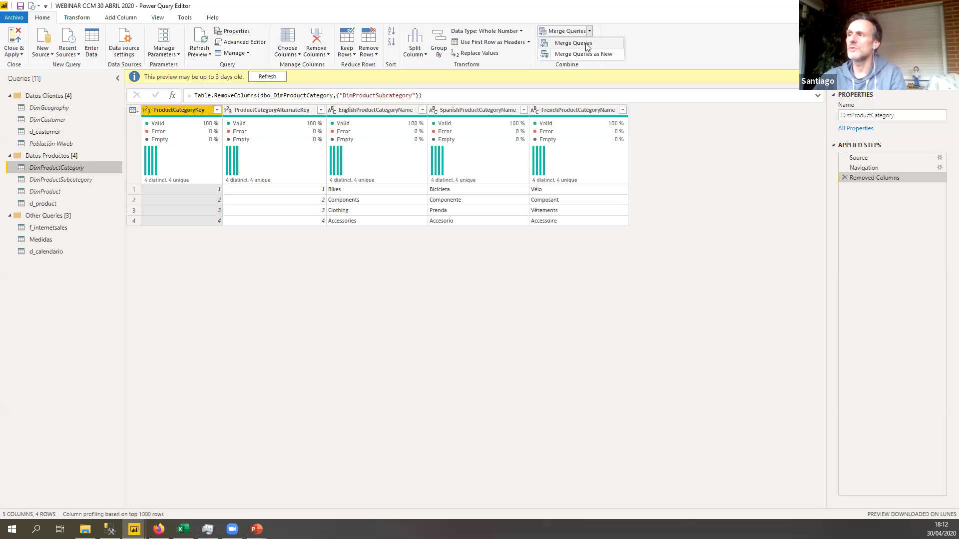
left_click(594, 45)
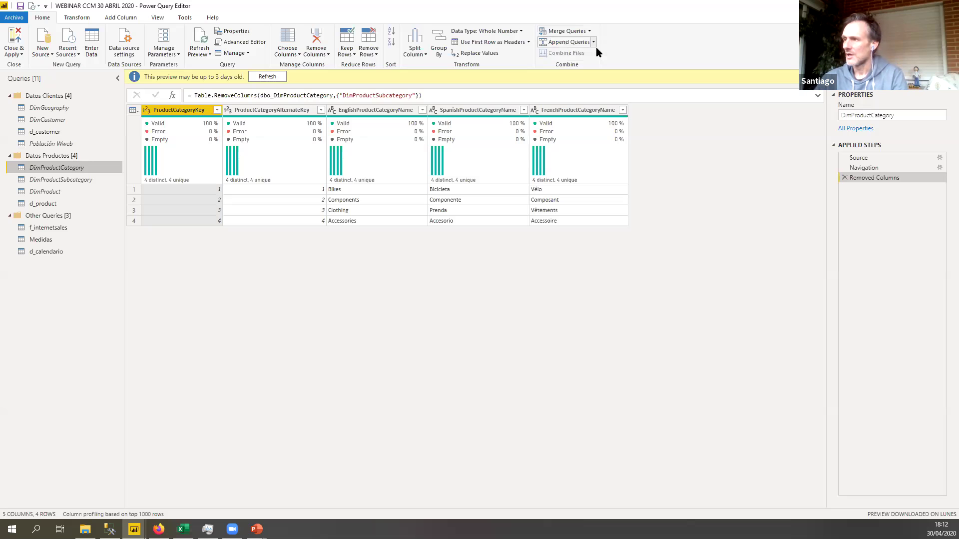
left_click(594, 42)
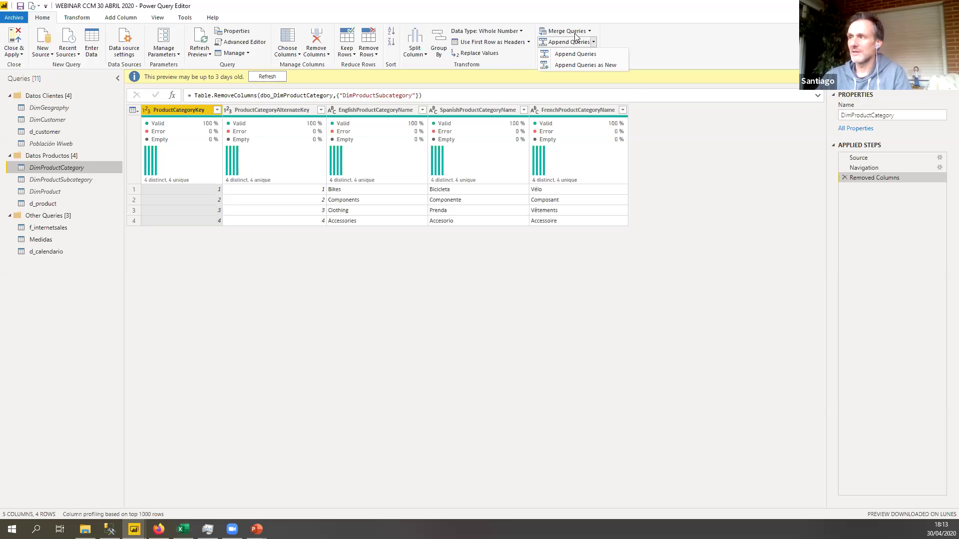
left_click(593, 42)
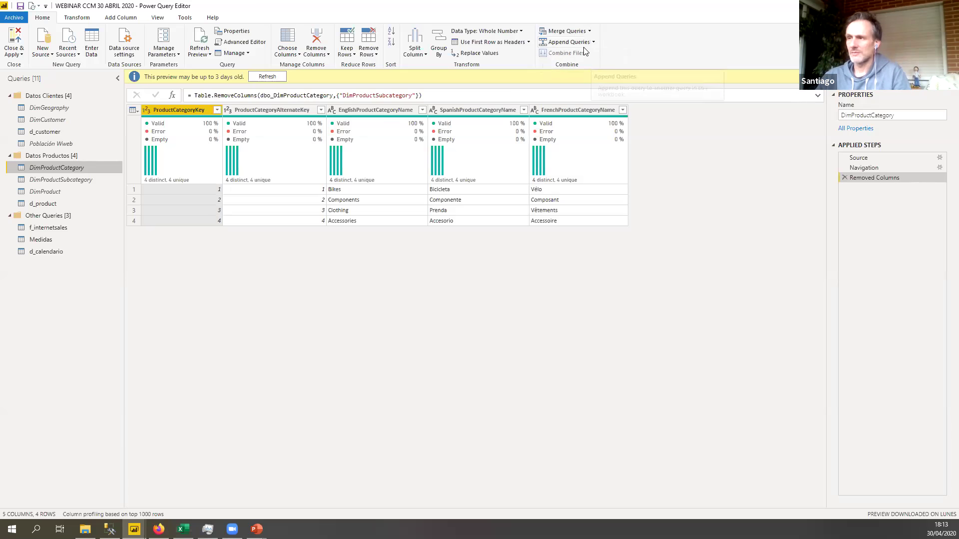
mouse_move(251, 144)
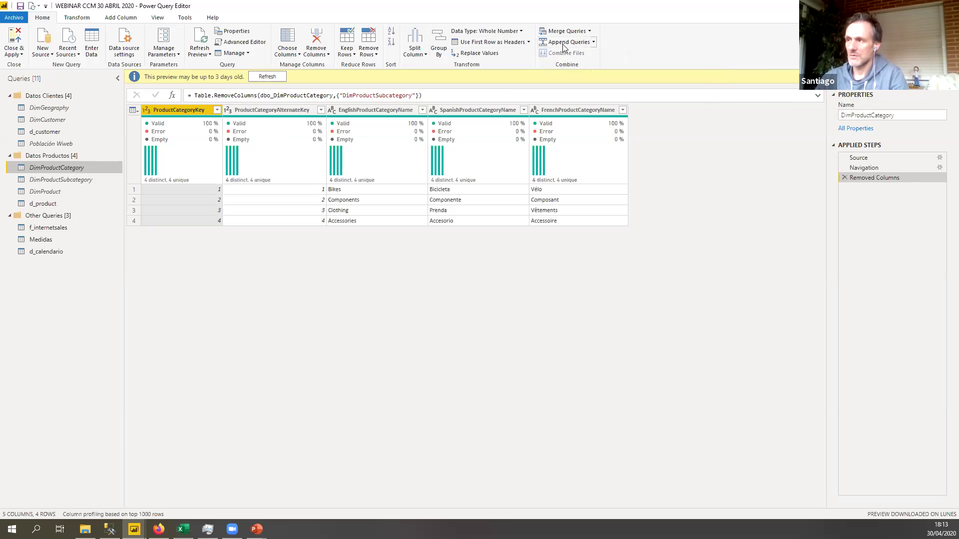
Step: Review the options for choosing columns and for splitting a column, without applying any of them
left_click(329, 55)
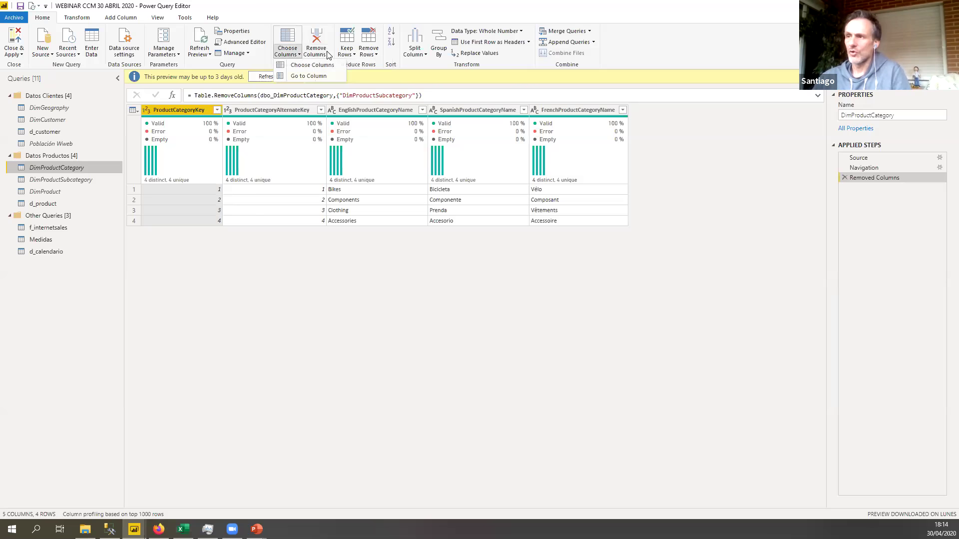
left_click(298, 54)
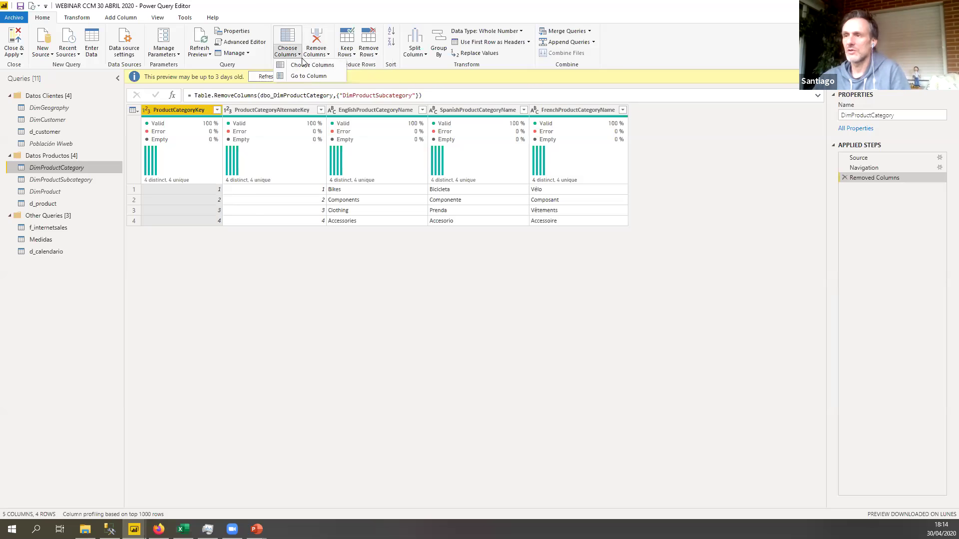
left_click(425, 57)
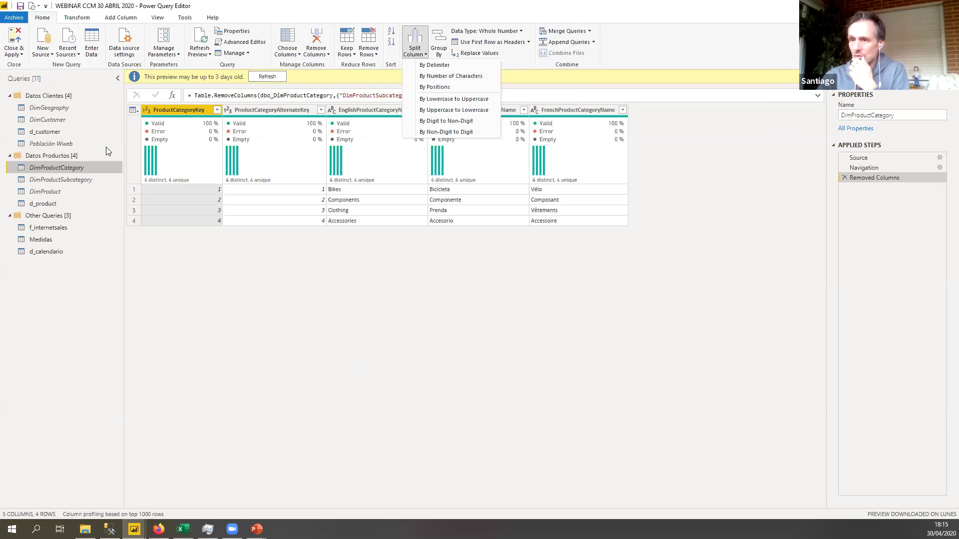
left_click(51, 207)
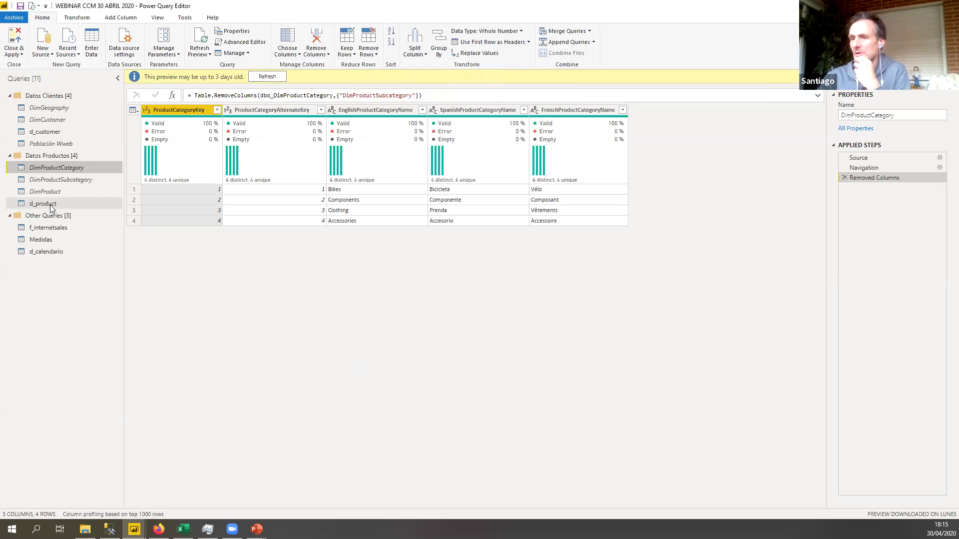
Step: Open the d_product query and look through its columns up to the merged subcategory and category name columns
left_click(51, 207)
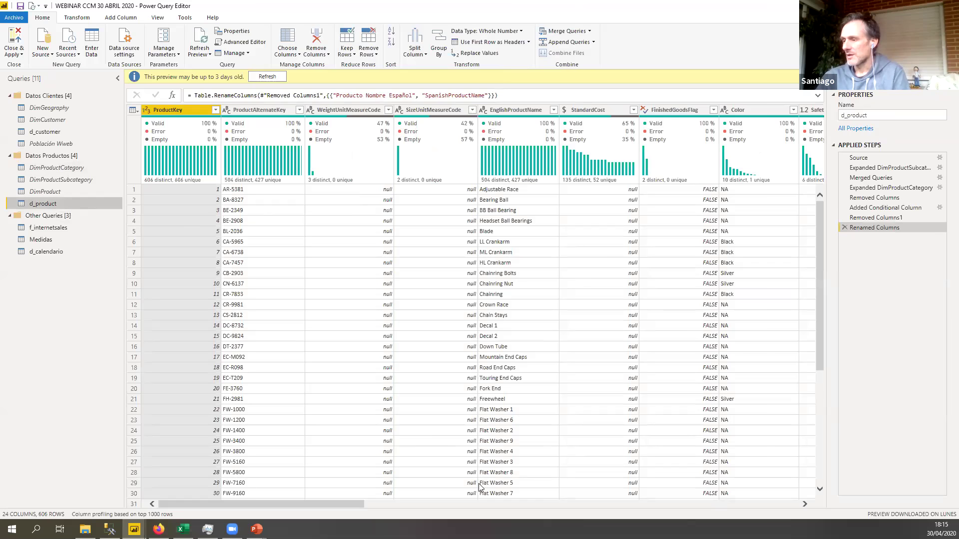
left_click_drag(331, 505, 425, 505)
left_click(558, 506)
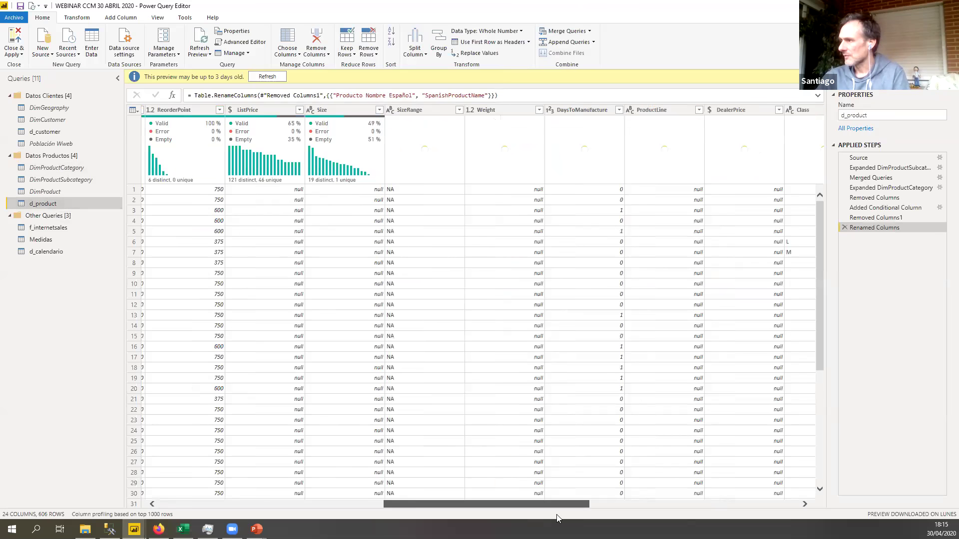
left_click_drag(558, 505, 646, 504)
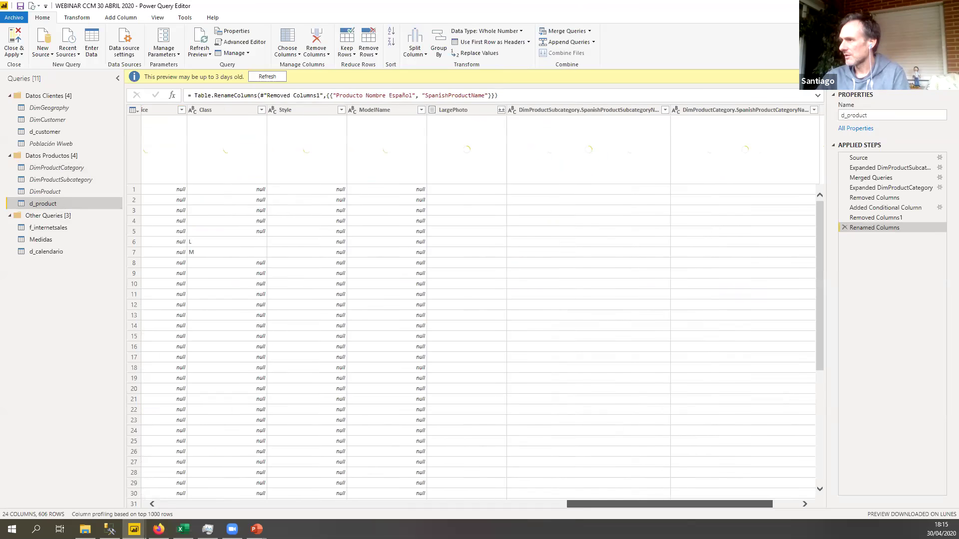
Step: Examine the rows and the list of distinct values in d_product's Spanish product subcategory name column
left_click(614, 109)
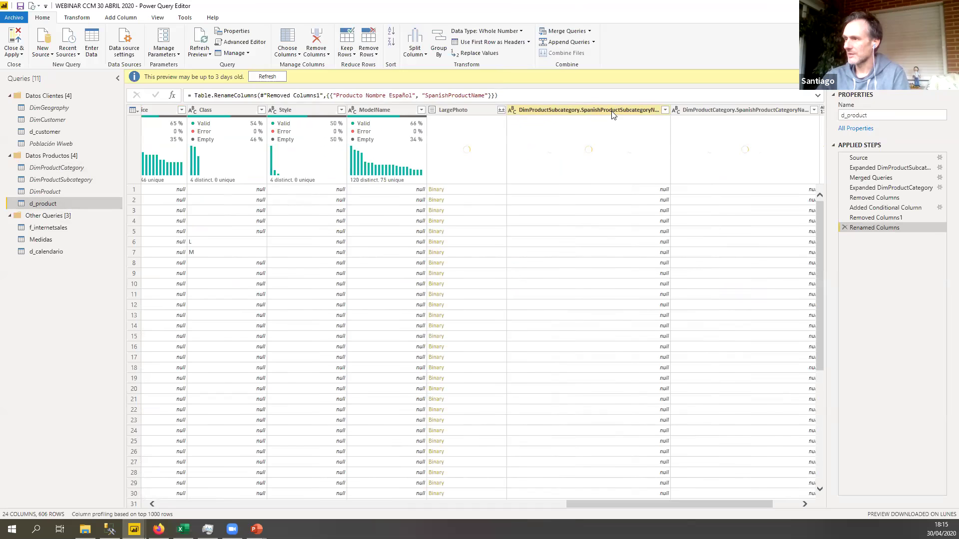
scroll(656, 220, "down", 14)
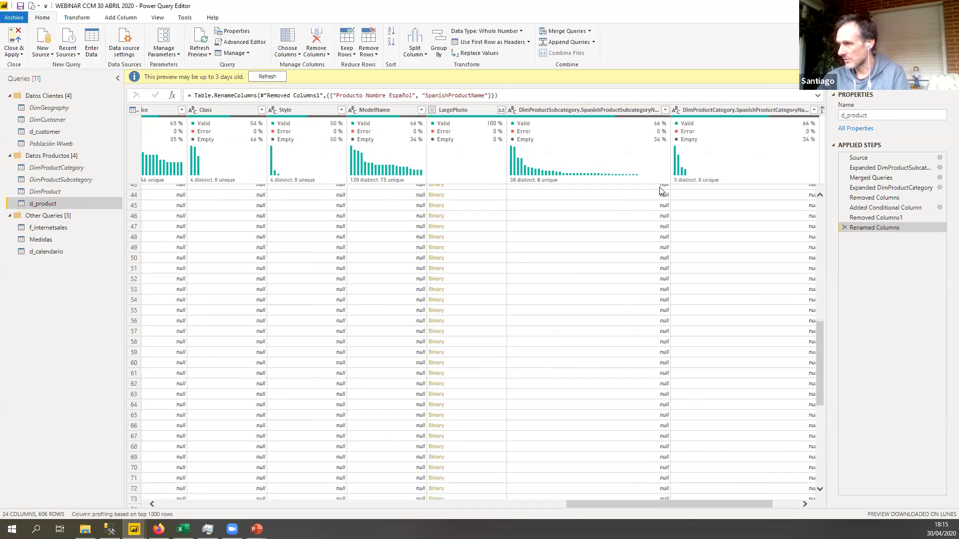
scroll(669, 197, "up", 9)
left_click(665, 110)
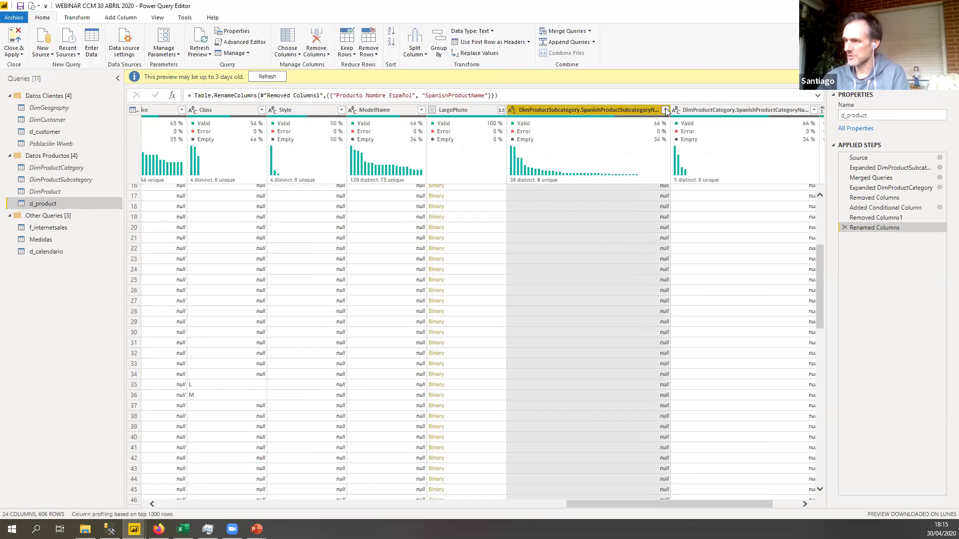
left_click(665, 110)
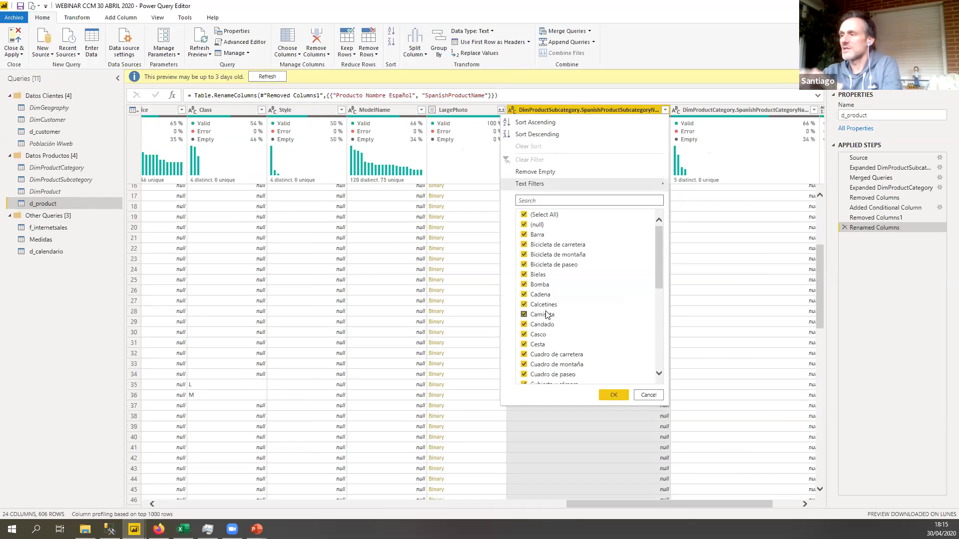
Step: Leave the value list unfiltered, select the Spanish product category name column, and check the ModelName column's value distribution
left_click(805, 110)
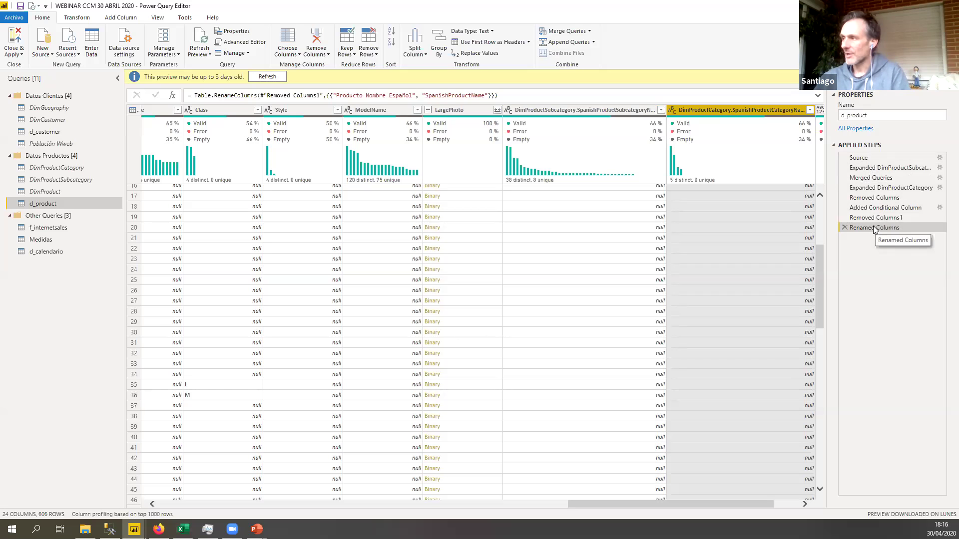
key("ctrl")
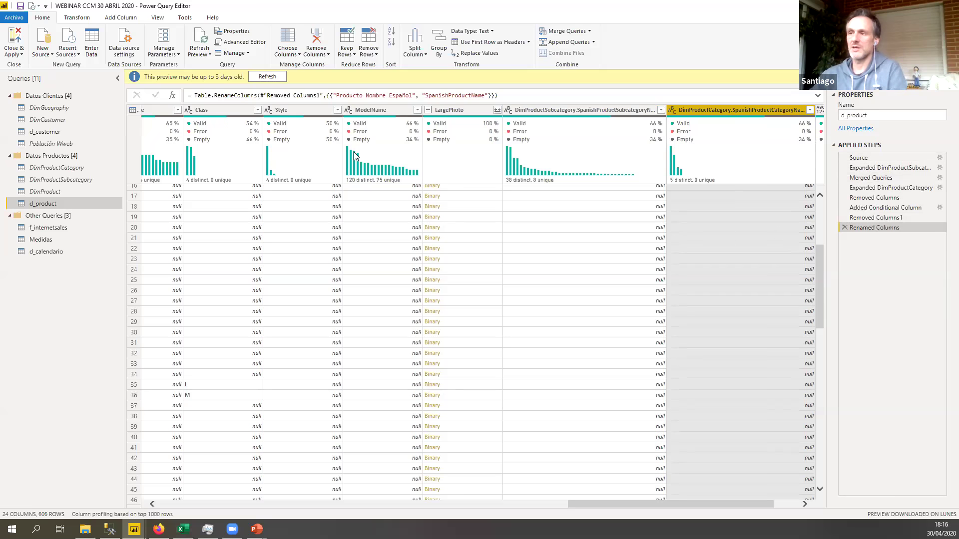
mouse_move(354, 155)
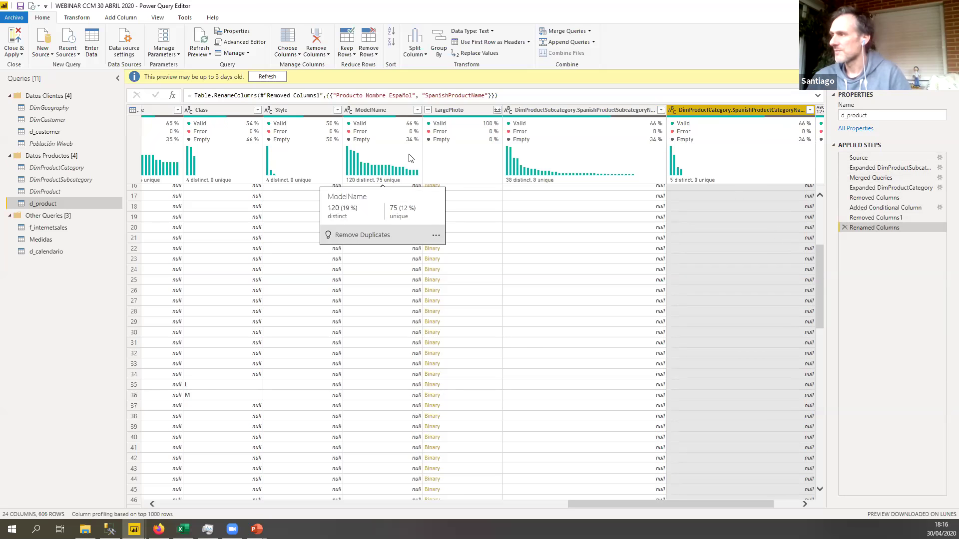
Step: Inspect the settings of d_product's Source step that merges DimProduct with DimProductSubcategory, and close them without changes
left_click(860, 158)
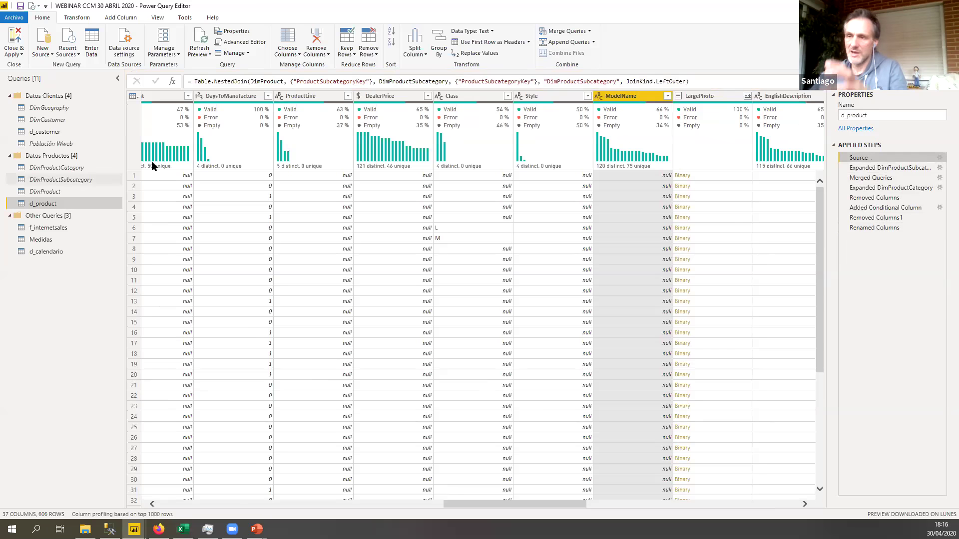
mouse_move(151, 163)
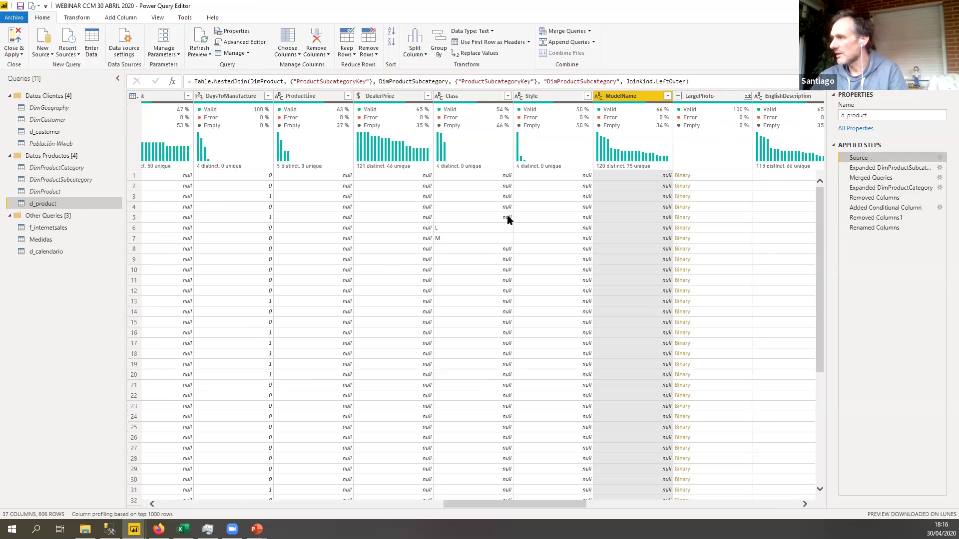
left_click(940, 158)
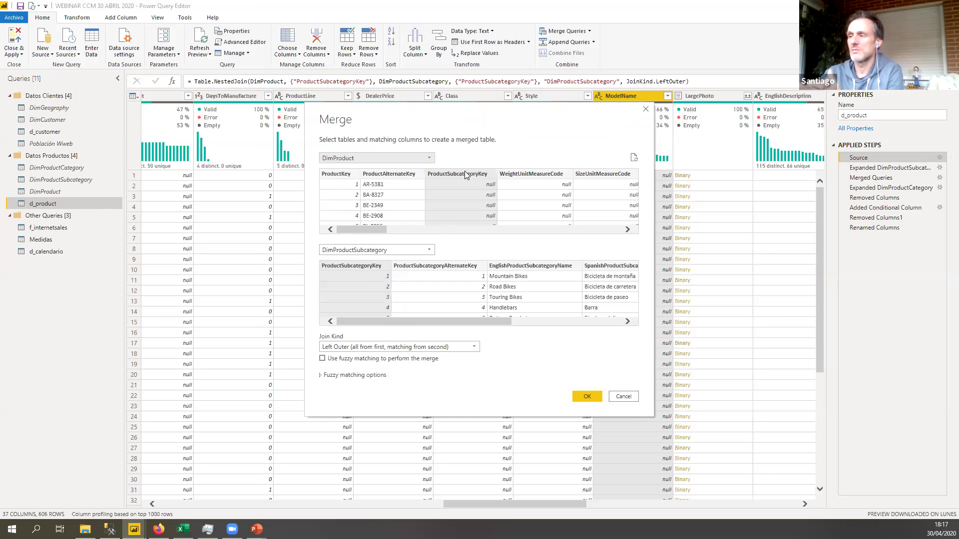
left_click(630, 397)
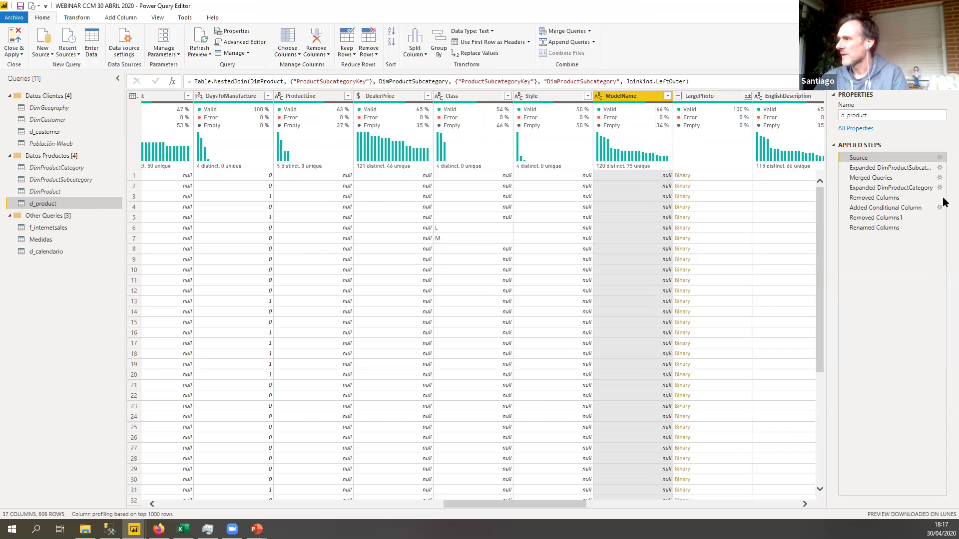
Step: Go through d_product's expand and merge steps, inspect the settings of the Producto Nombre Español conditional column, and close them without changes
left_click(907, 168)
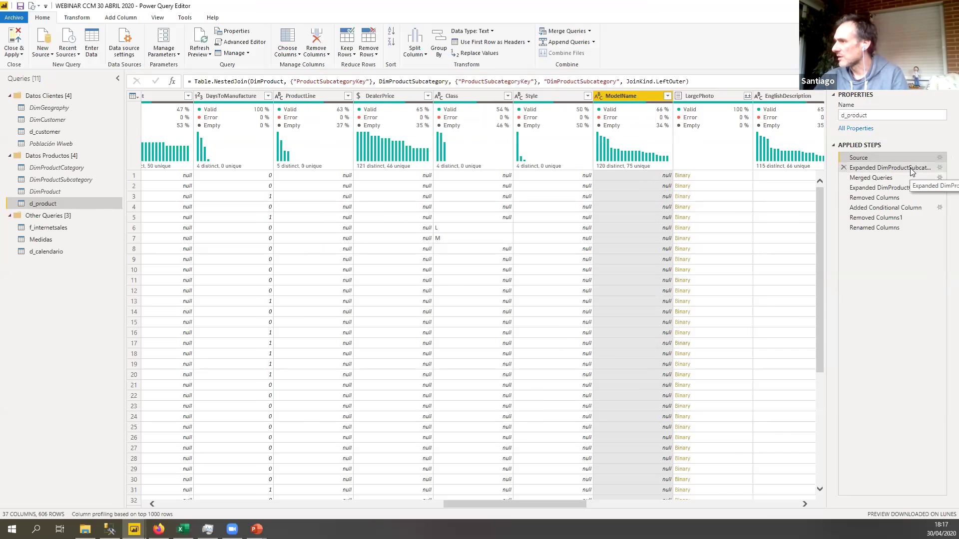
left_click(890, 179)
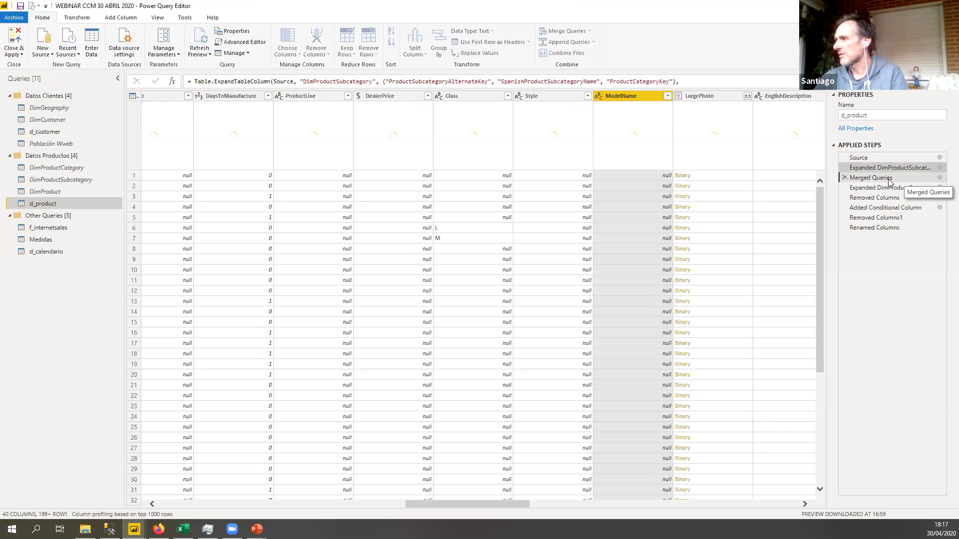
left_click(879, 209)
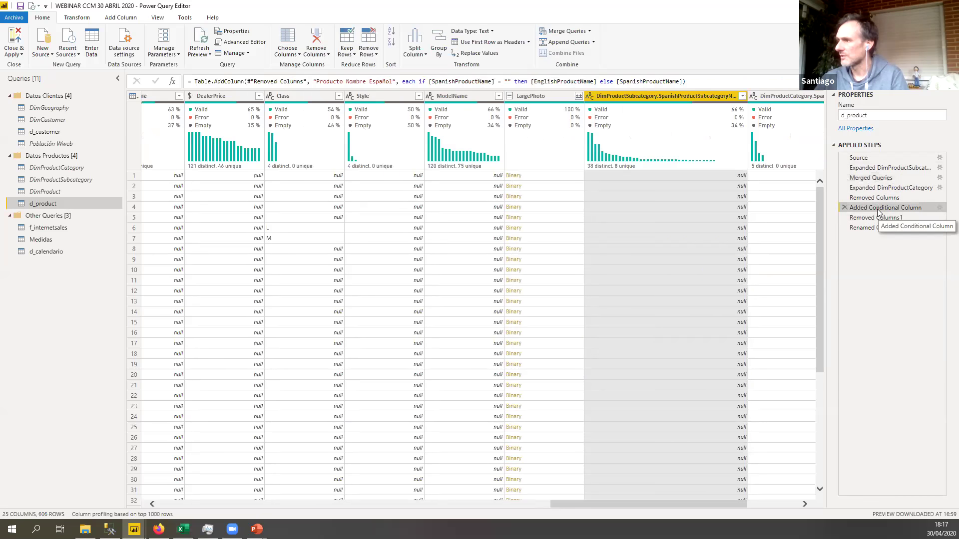
left_click(939, 208)
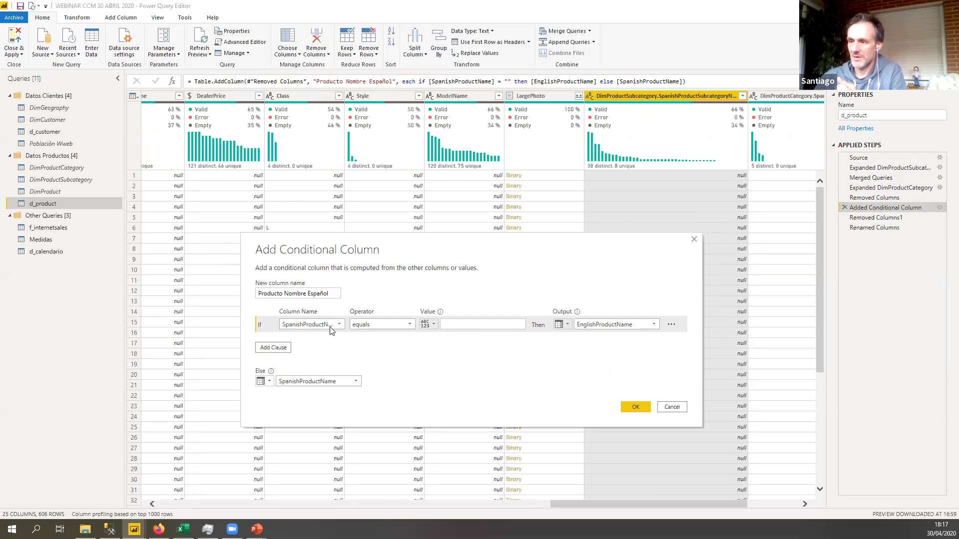
left_click(462, 325)
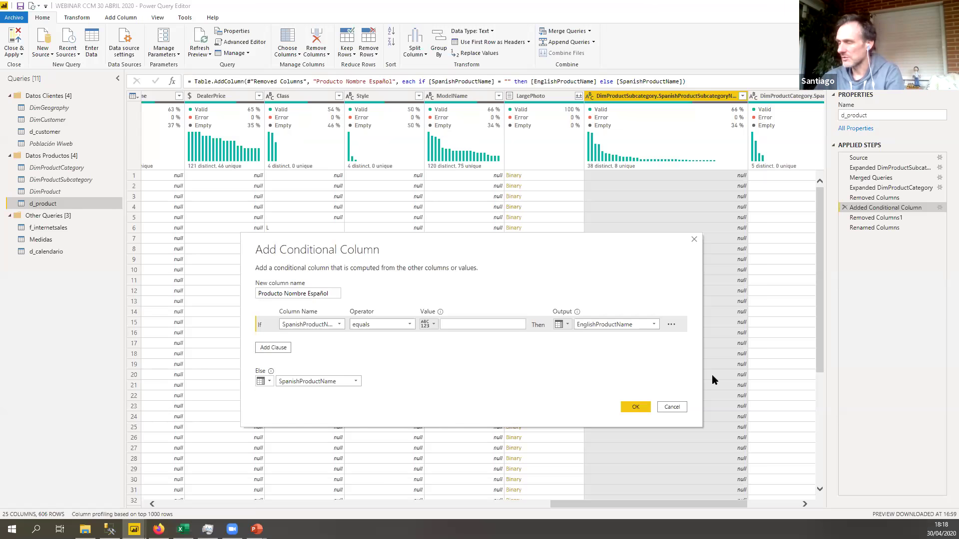
key("Escape")
Step: Review the formulas of d_product's Removed Columns1 and Renamed Columns steps, highlighting the whole rename formula
left_click(877, 220)
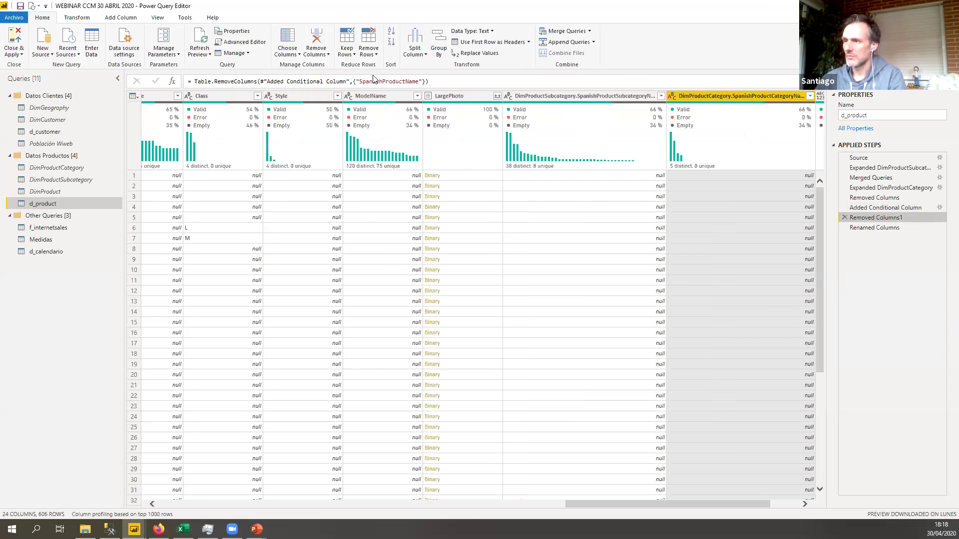
left_click(879, 229)
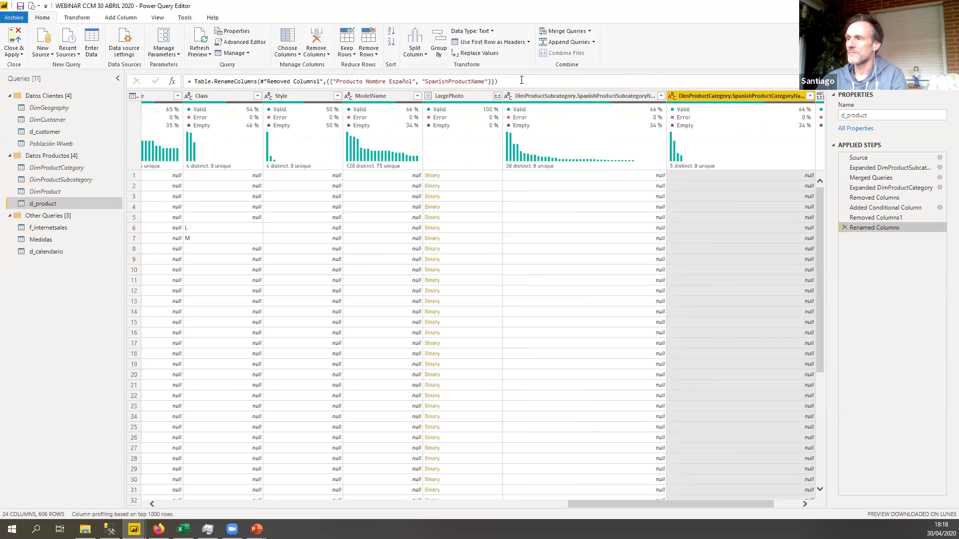
left_click(484, 81)
key("ctrl+a")
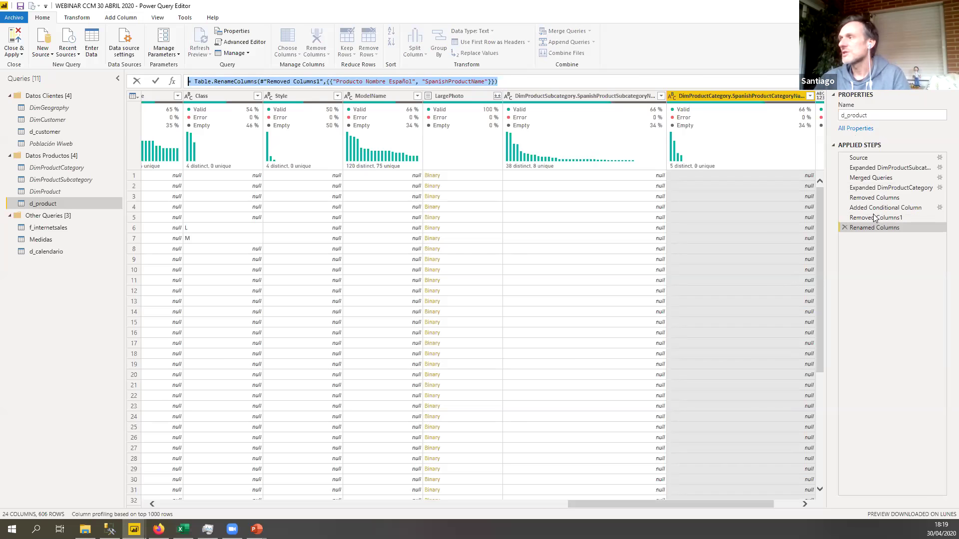
Step: Open the DimCustomer query and look through its columns from CustomerKey to CommuteDistance
left_click(57, 146)
left_click(54, 133)
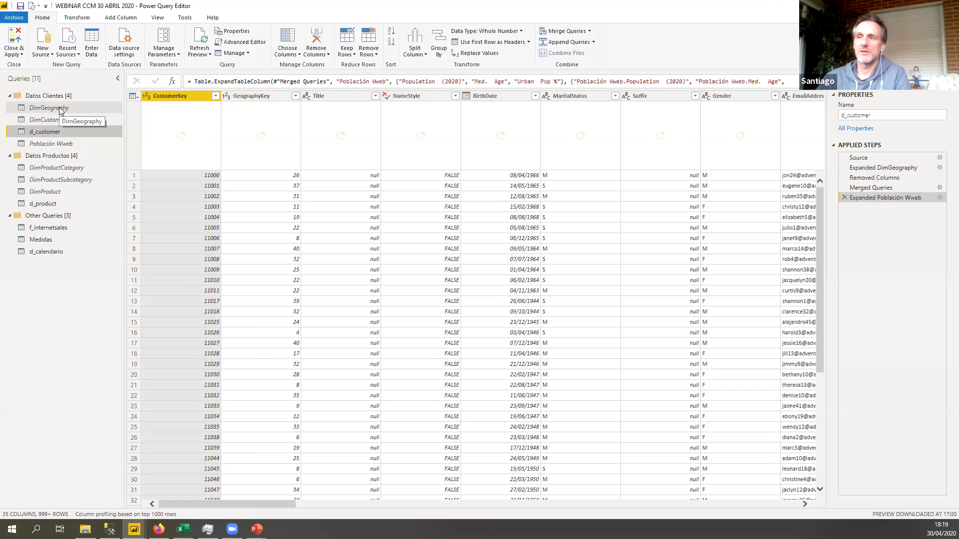
left_click(52, 122)
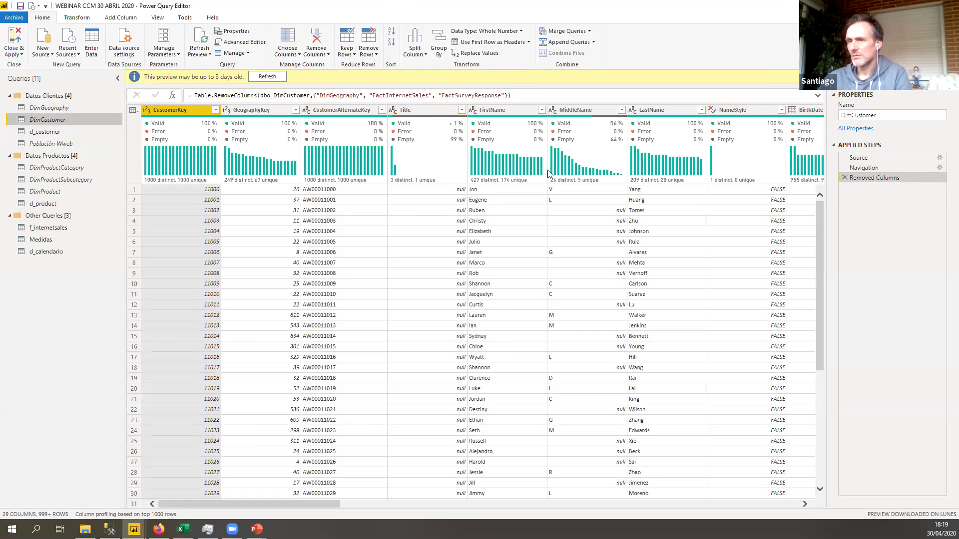
left_click_drag(314, 504, 421, 519)
scroll(580, 313, "right", 3)
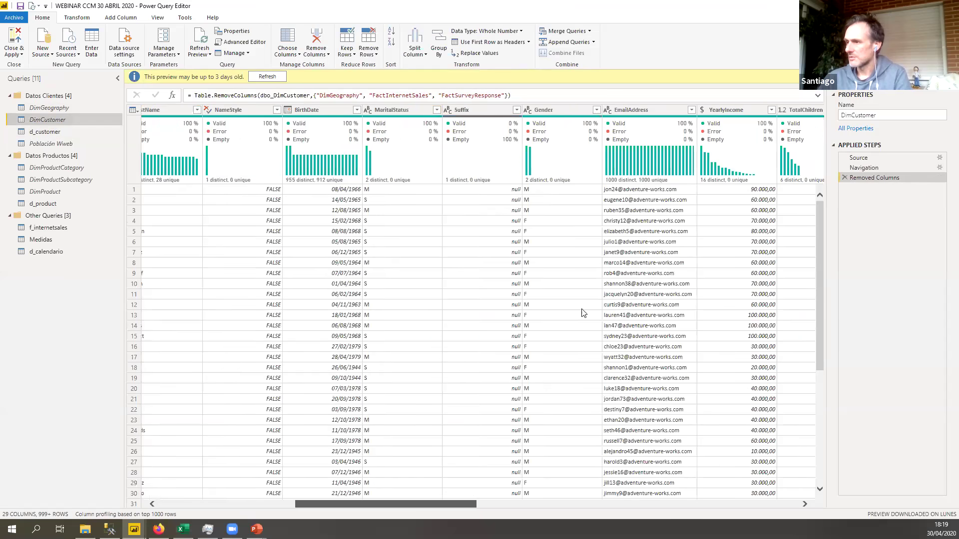
left_click_drag(474, 503, 651, 516)
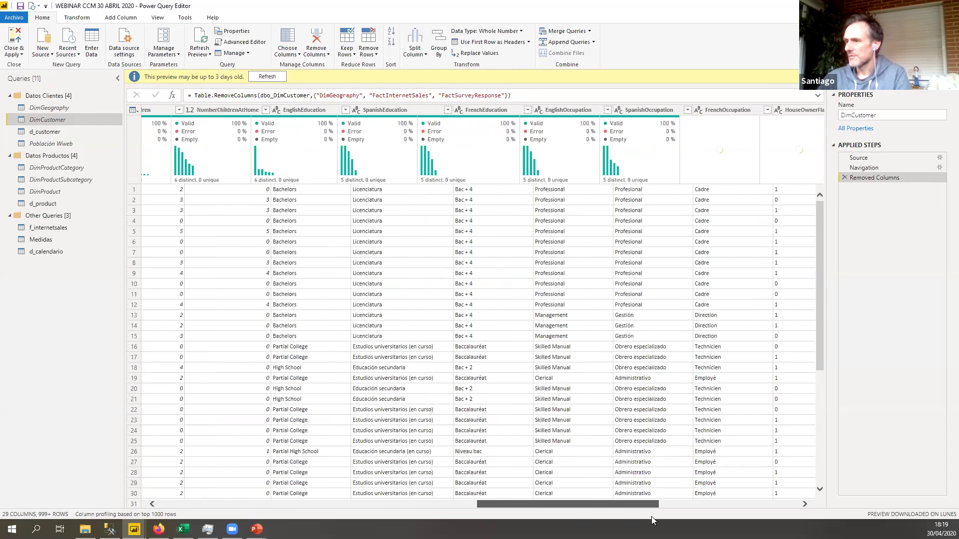
left_click_drag(622, 505, 660, 496)
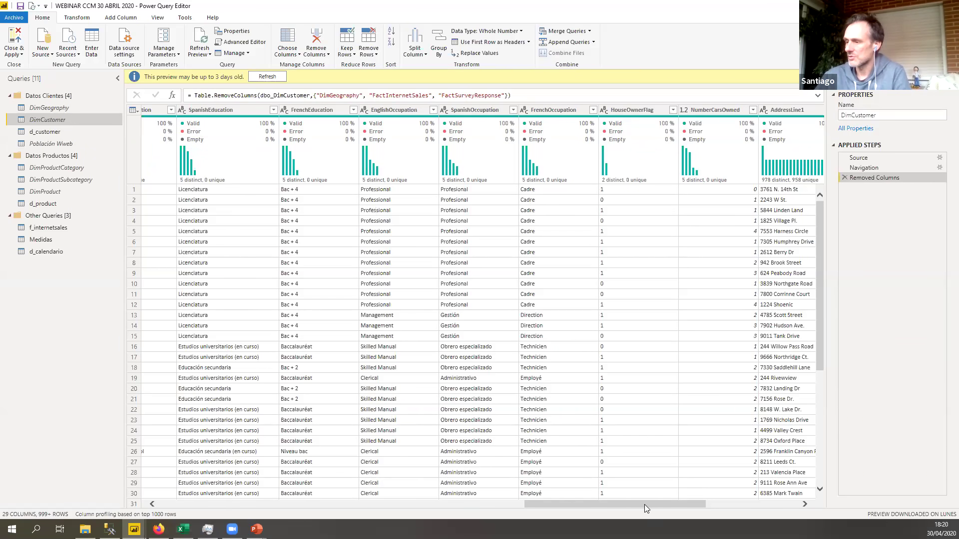
left_click_drag(644, 502, 711, 511)
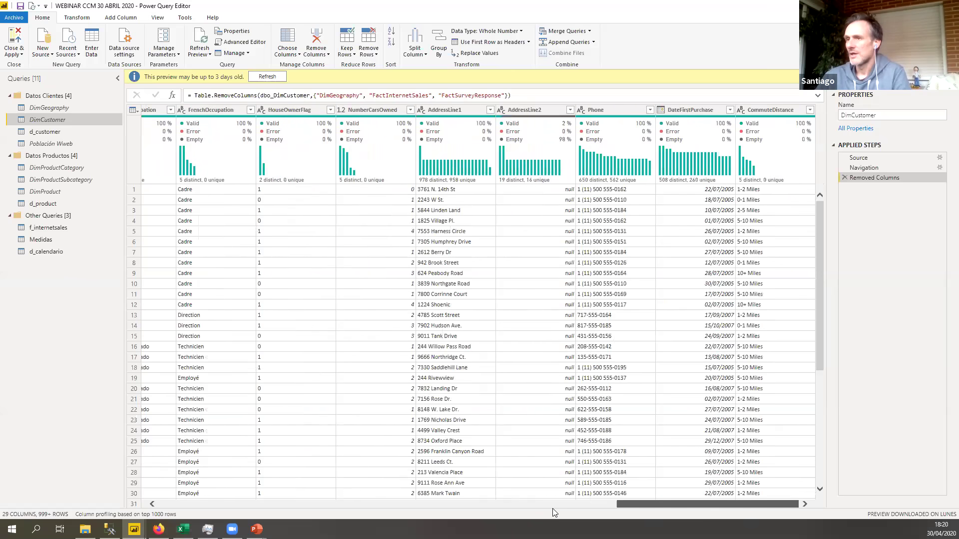
left_click(552, 508)
Step: Open the DimGeography query and look through its columns from GeographyKey to IpAddressLocator
left_click(65, 107)
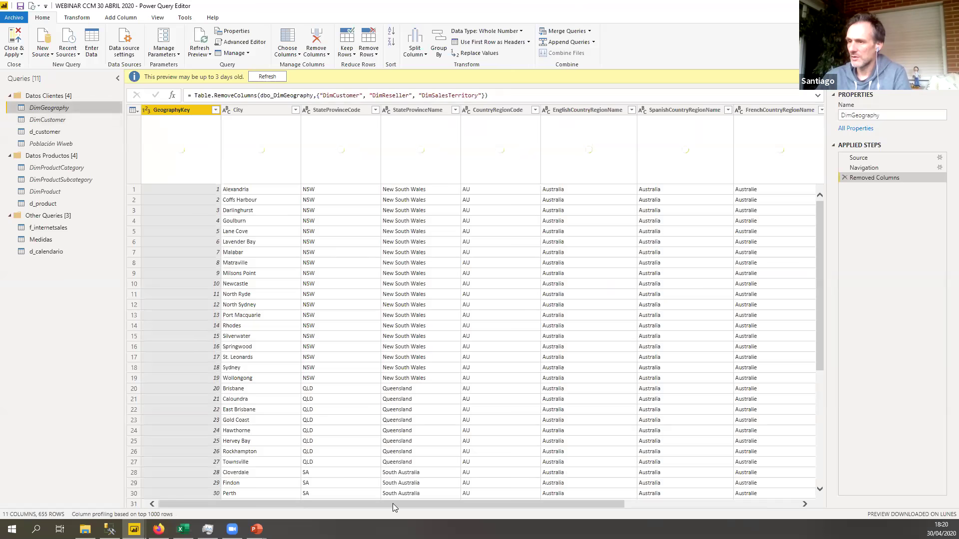
mouse_move(393, 503)
left_mouse_down()
mouse_move(421, 501)
mouse_move(393, 504)
left_mouse_up()
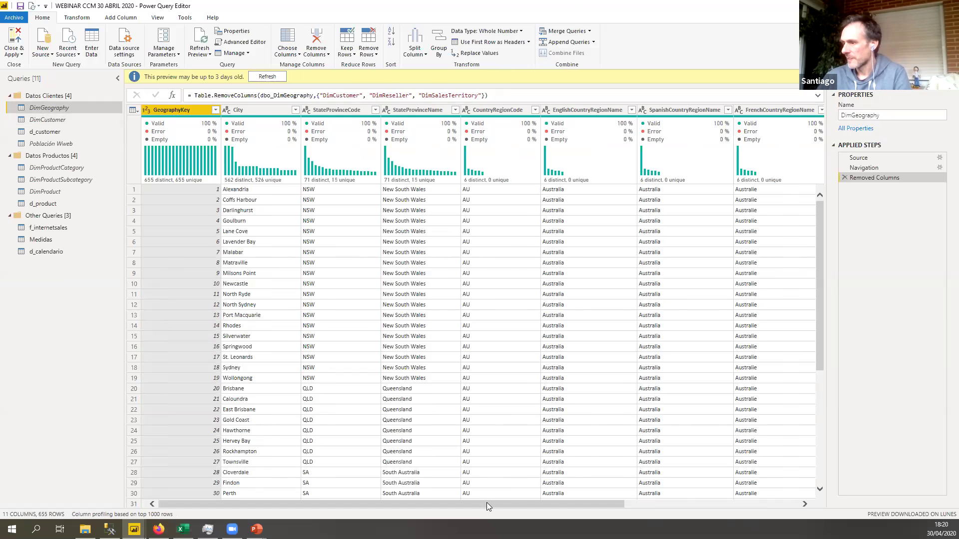
left_click_drag(489, 503, 558, 516)
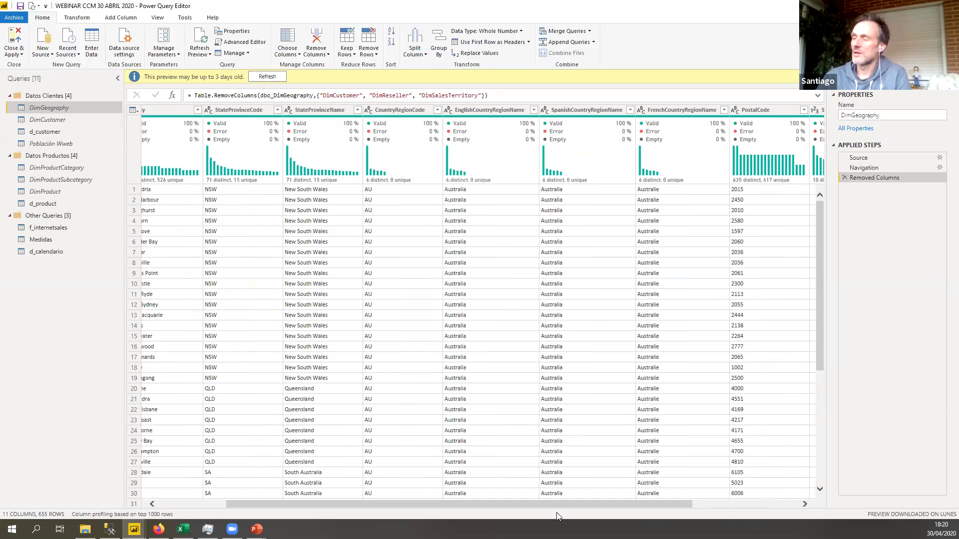
left_click_drag(561, 504, 487, 503)
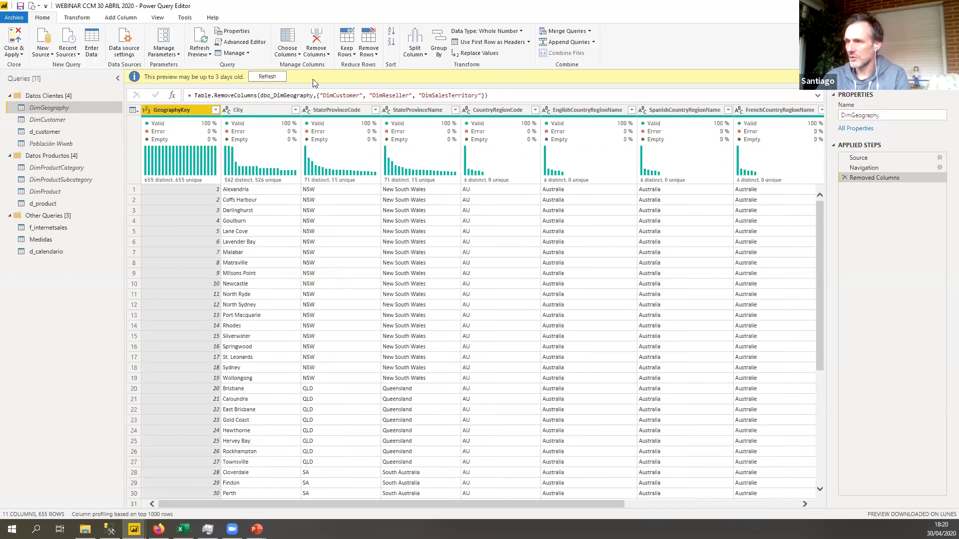
left_click_drag(524, 504, 826, 340)
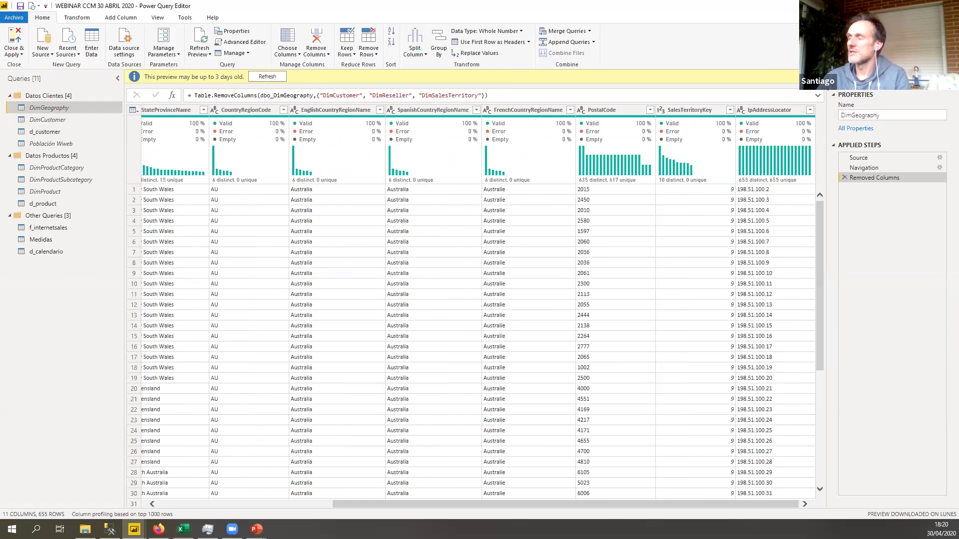
Step: Inspect the settings of d_customer's Merged Queries step that joins Población Wweb by country, and close them without changes
left_click(56, 132)
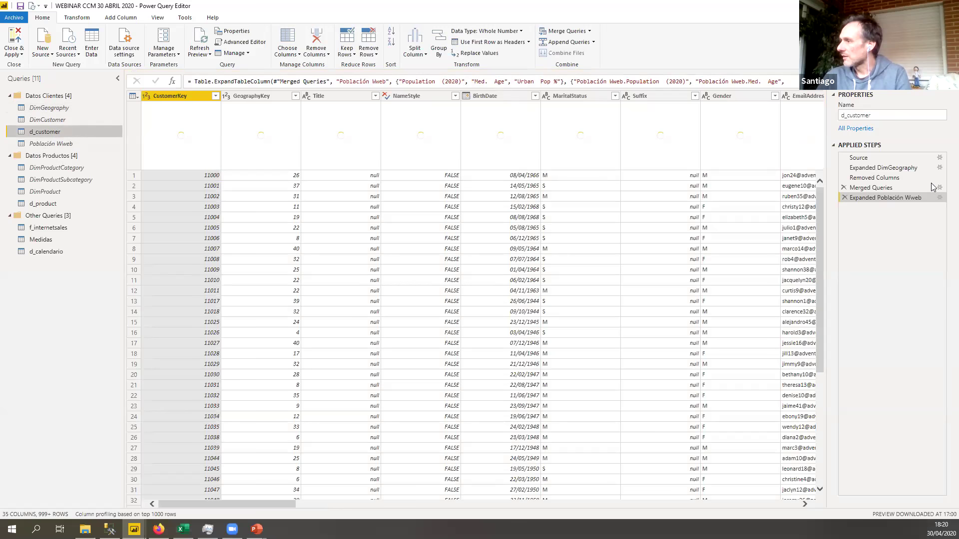
left_click(939, 187)
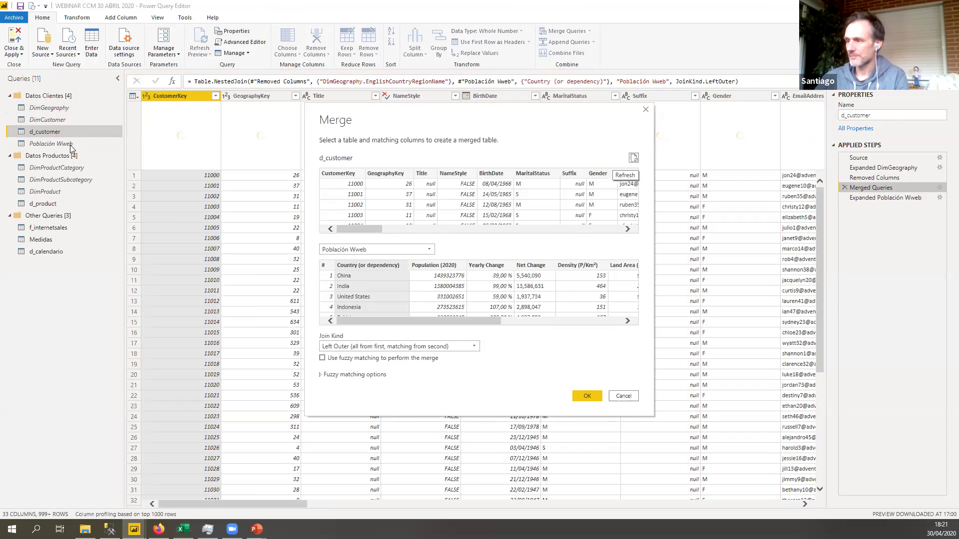
left_click(626, 396)
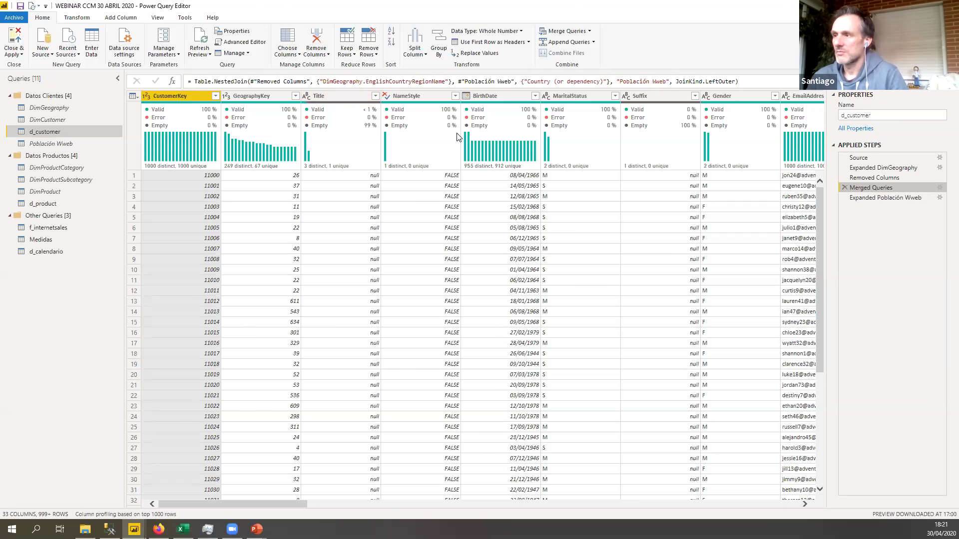
Step: Show the data preview options for column quality and distribution, and examine the BirthDate and CustomerKey value distributions in d_customer
mouse_move(458, 137)
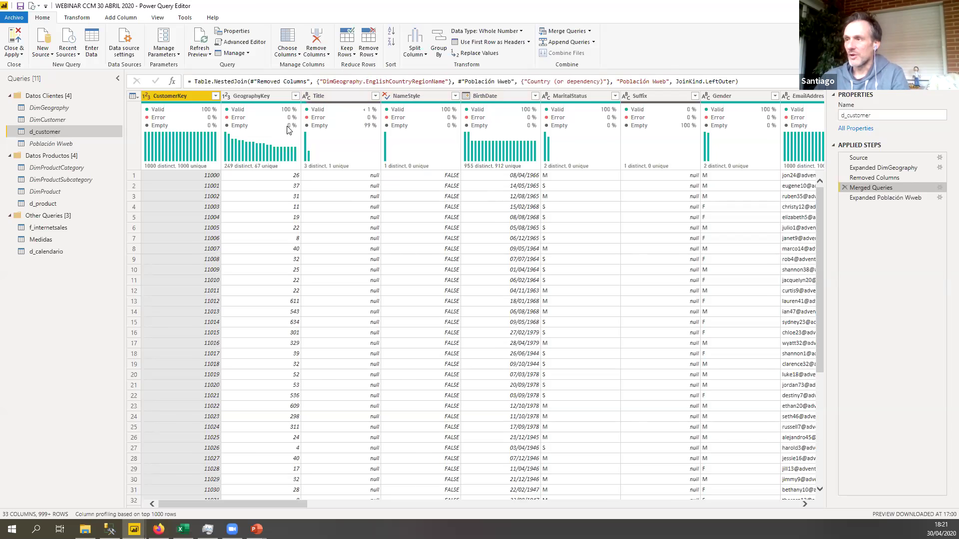
mouse_move(496, 155)
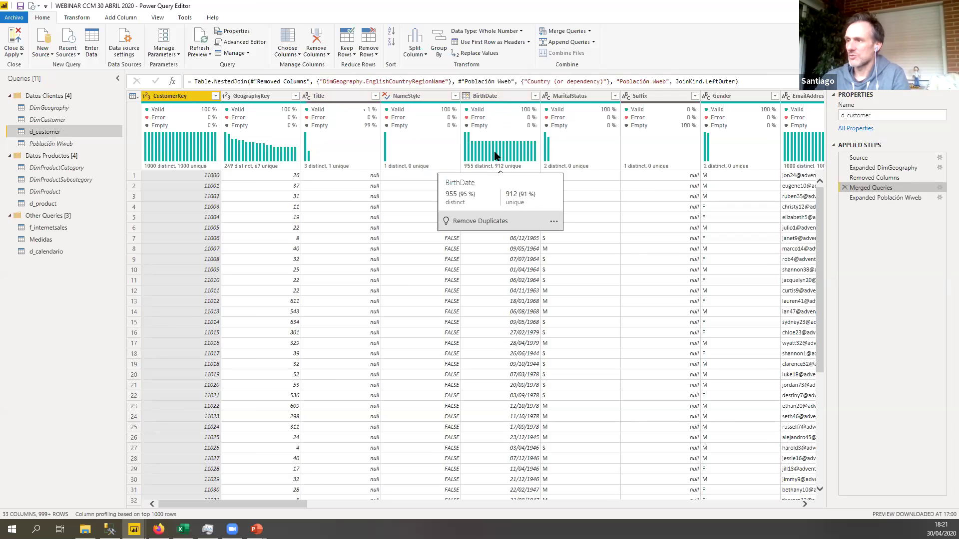
left_click(127, 20)
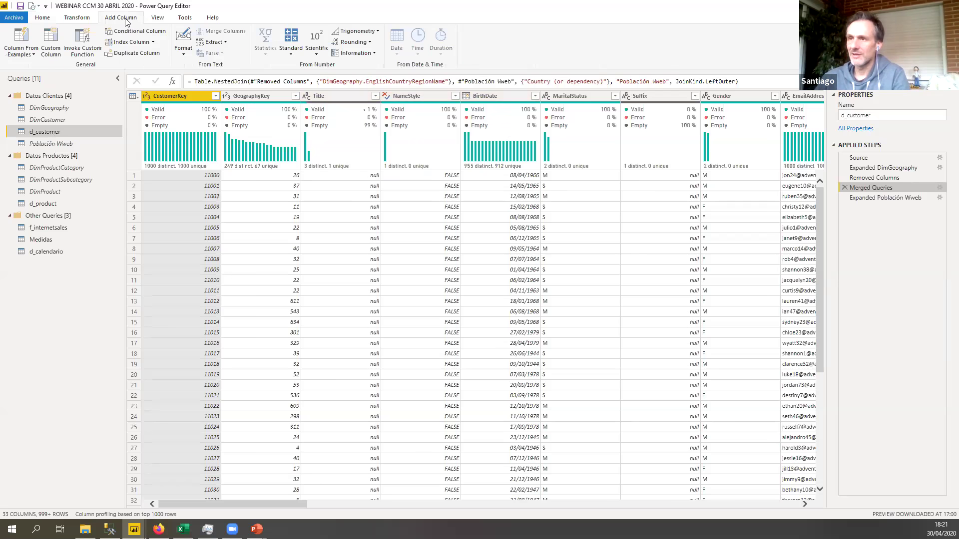
left_click(156, 19)
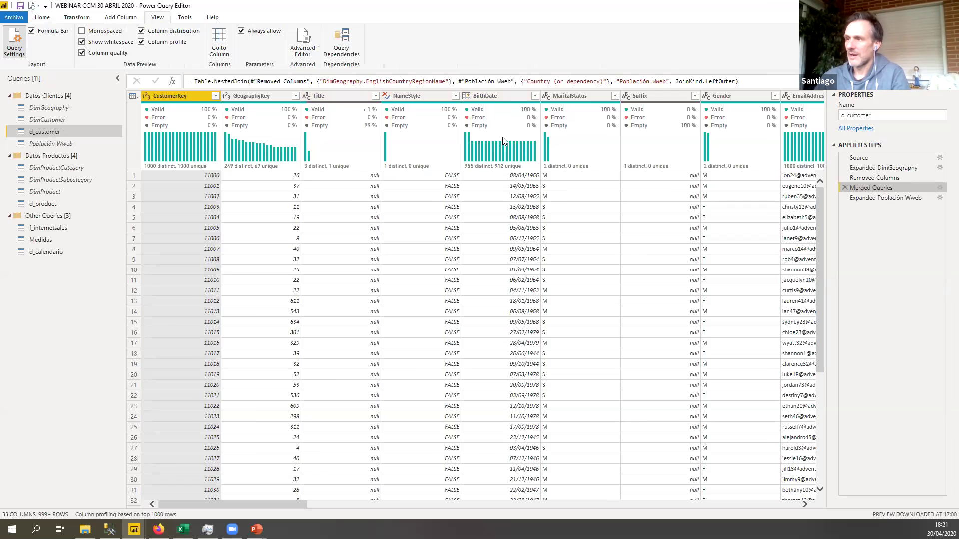
mouse_move(608, 148)
mouse_move(483, 147)
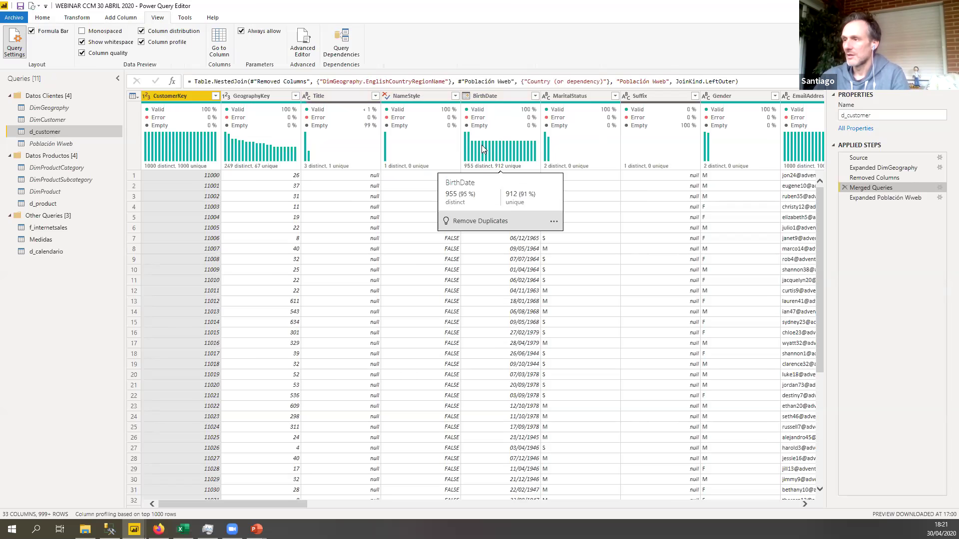
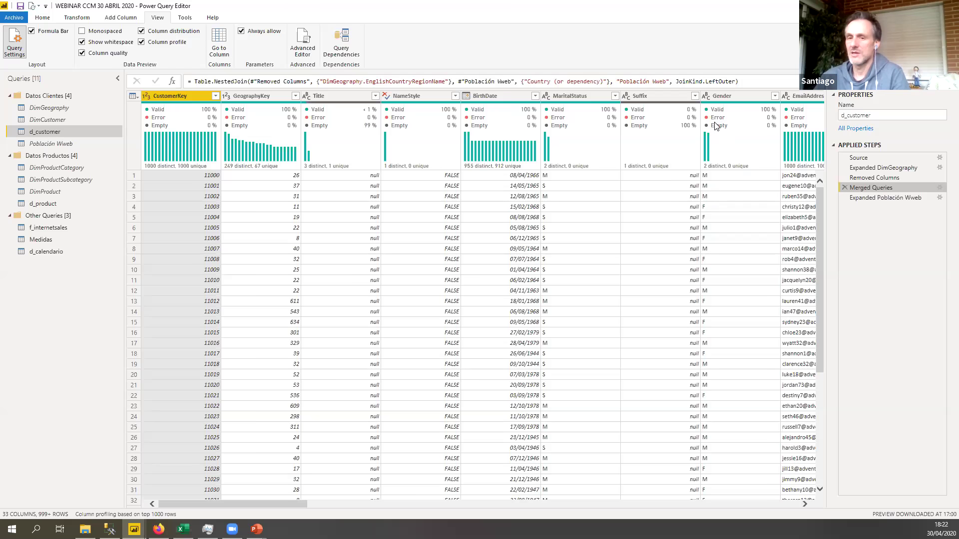
mouse_move(715, 126)
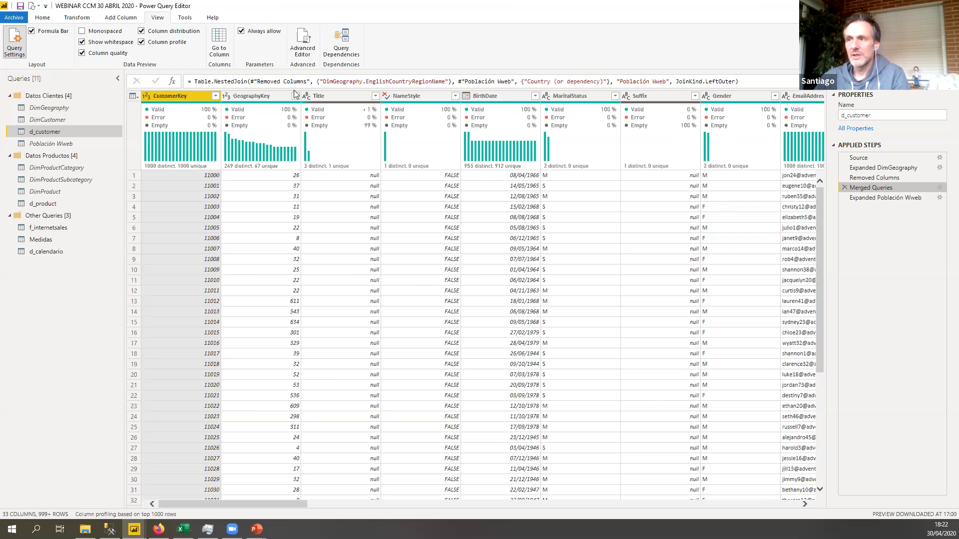
mouse_move(178, 154)
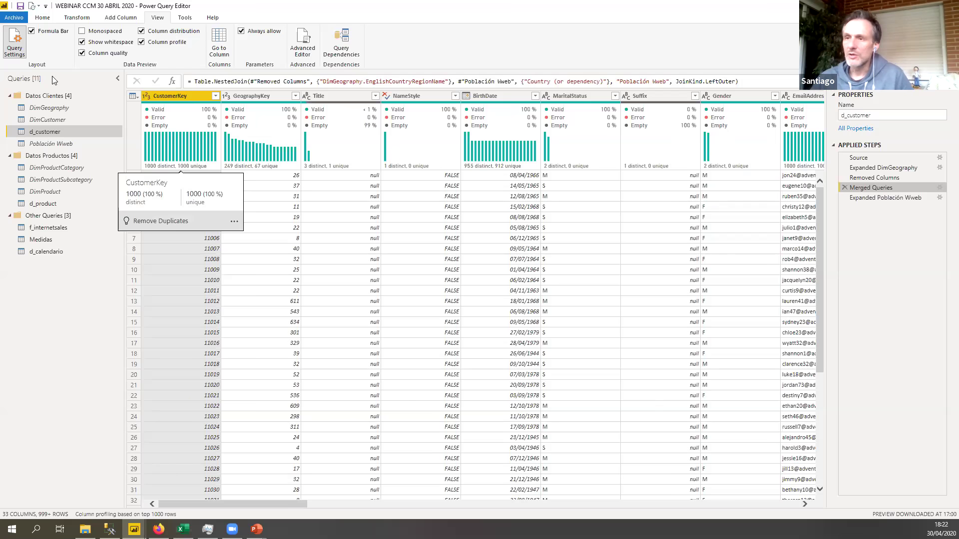
Step: Open the Población Wweb query and look through its country population columns up to World Share
left_click(51, 145)
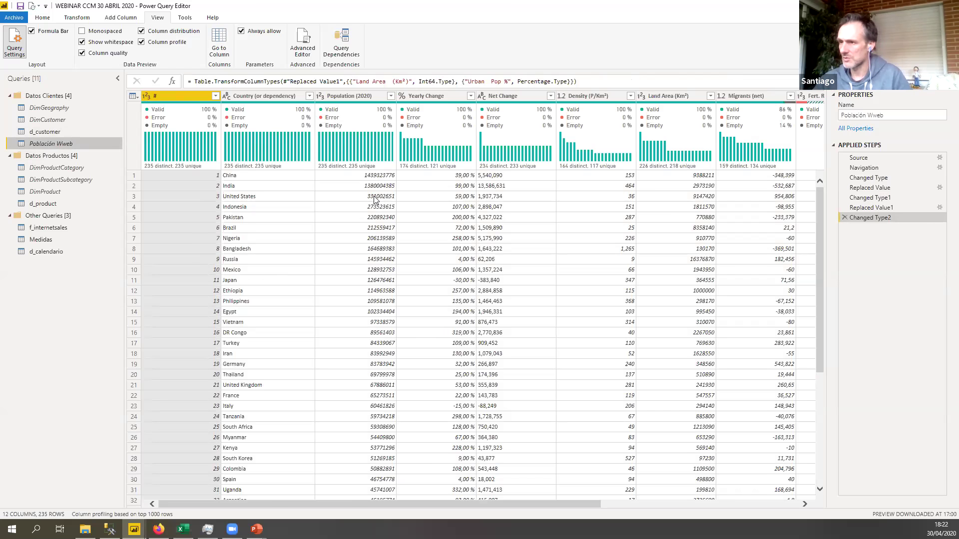
mouse_move(448, 167)
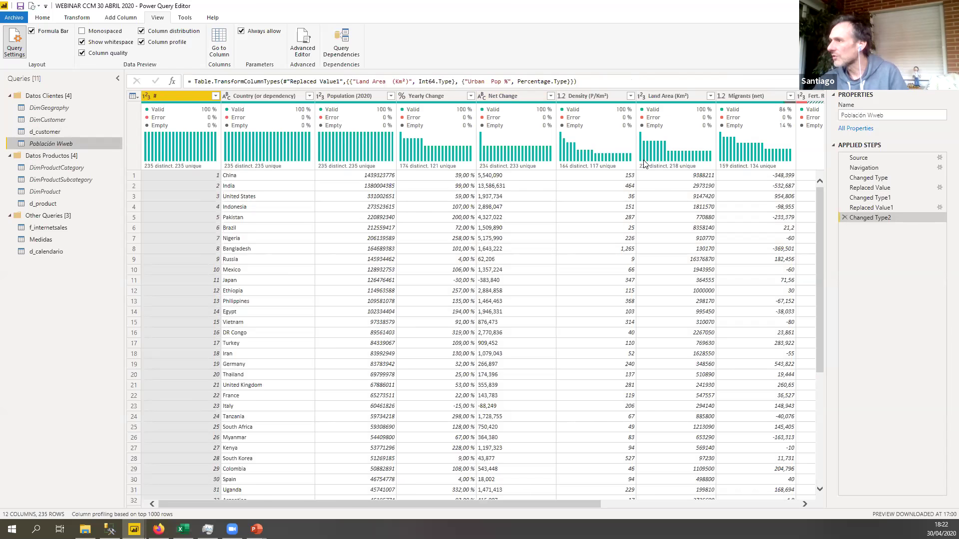
left_click_drag(574, 502, 734, 505)
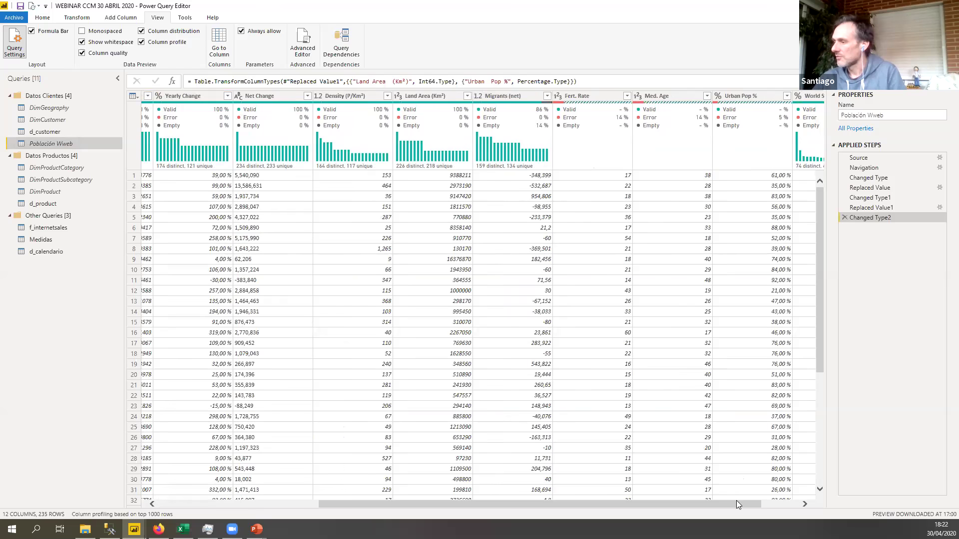
left_click_drag(737, 503, 779, 498)
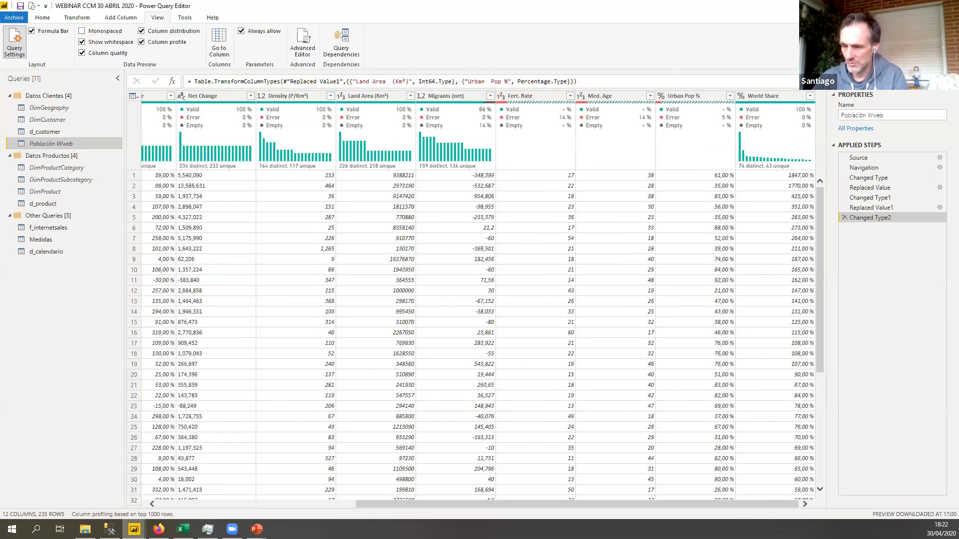
mouse_move(134, 530)
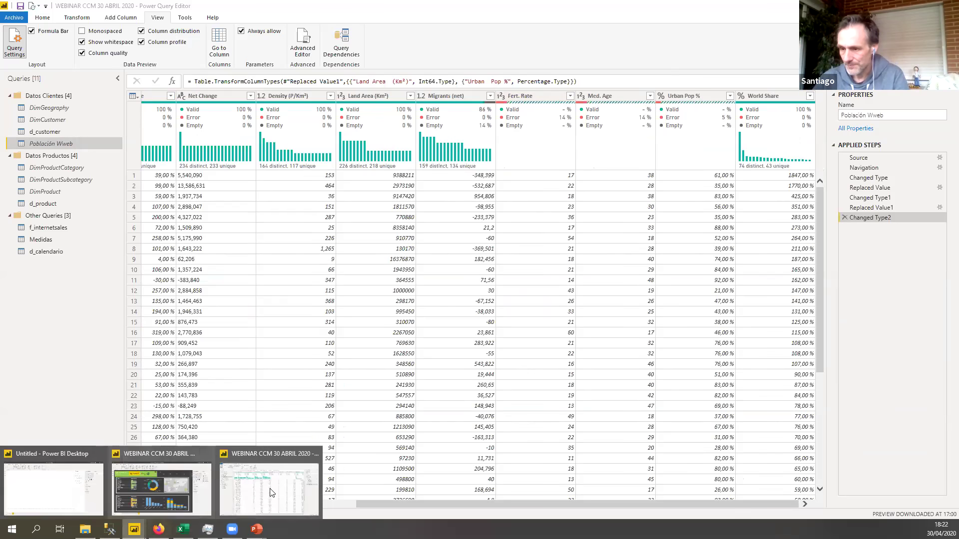
Step: Switch to the browser, look over Worldometer's 2020 table of countries by population, and copy the page's URL
left_click(80, 496)
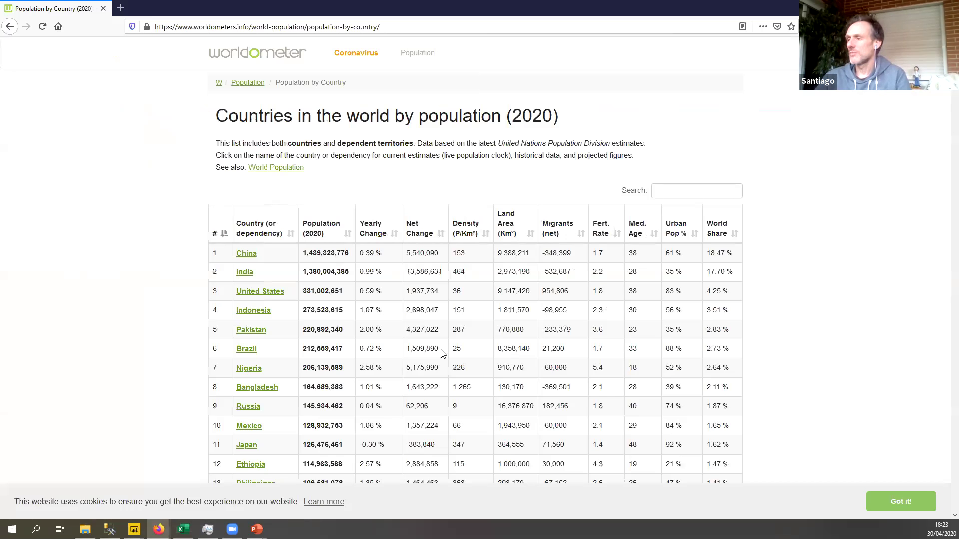
scroll(473, 235, "down", 5)
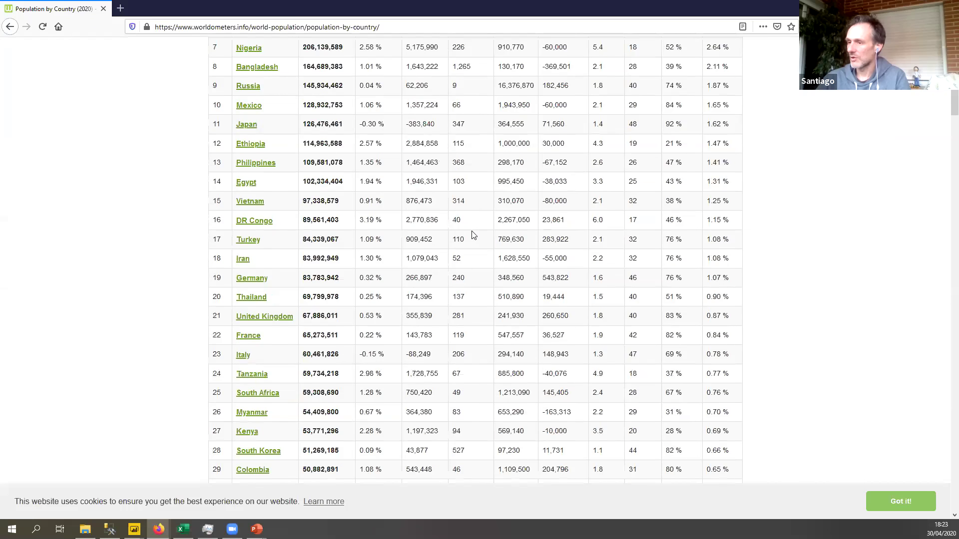
scroll(473, 235, "up", 5)
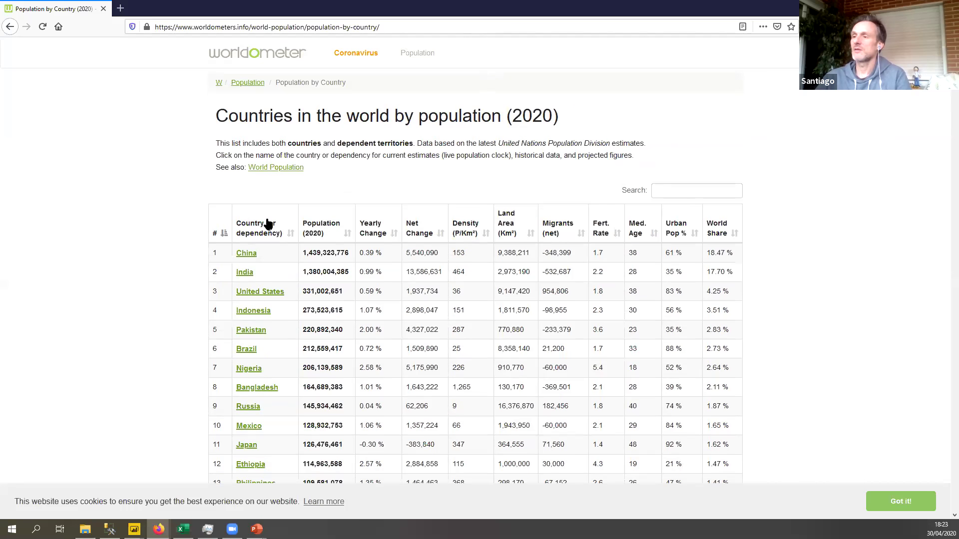
scroll(499, 135, "down", 3)
scroll(510, 138, "up", 2)
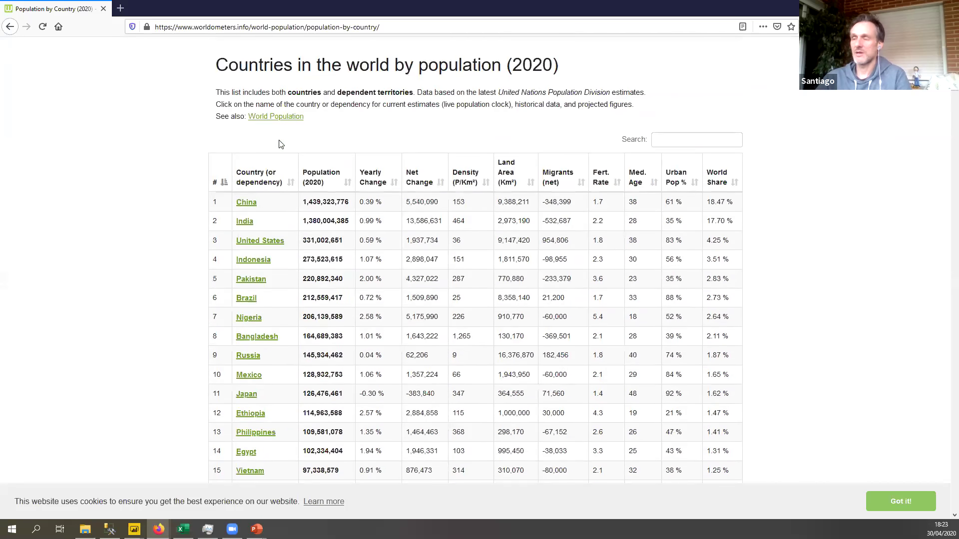
left_click(350, 27)
key("ctrl+c")
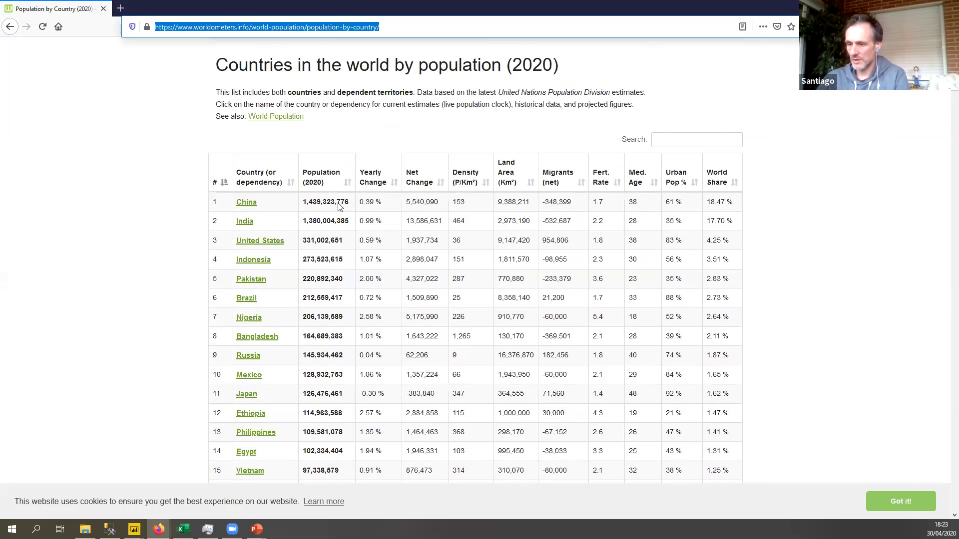
Step: In the untitled Power BI Desktop report, connect to a Web data source using the copied Worldometer population-by-country URL
left_click(134, 530)
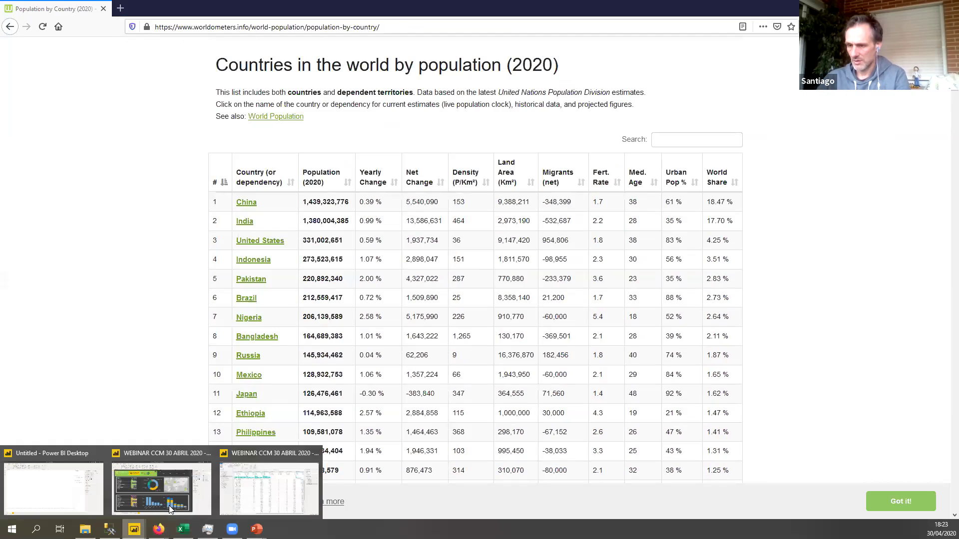
left_click(77, 496)
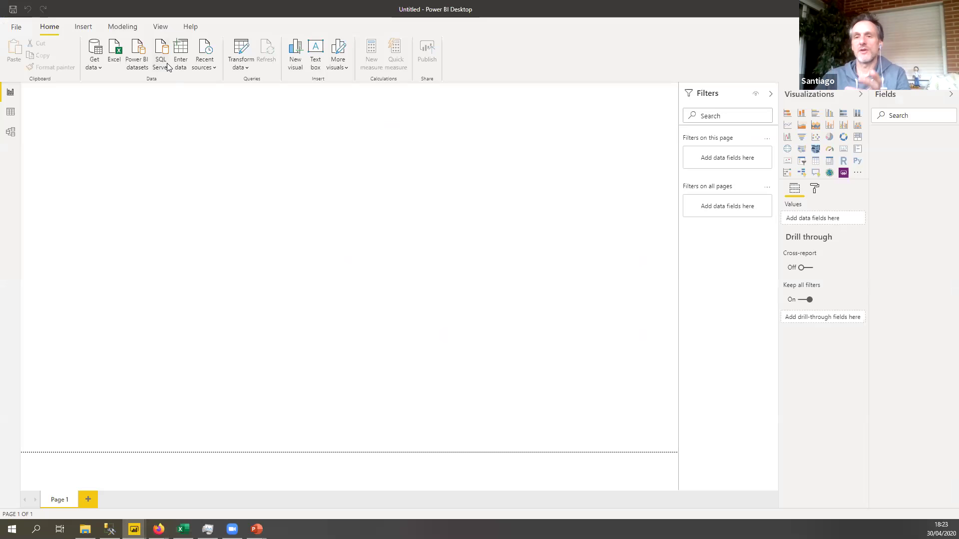
left_click(100, 68)
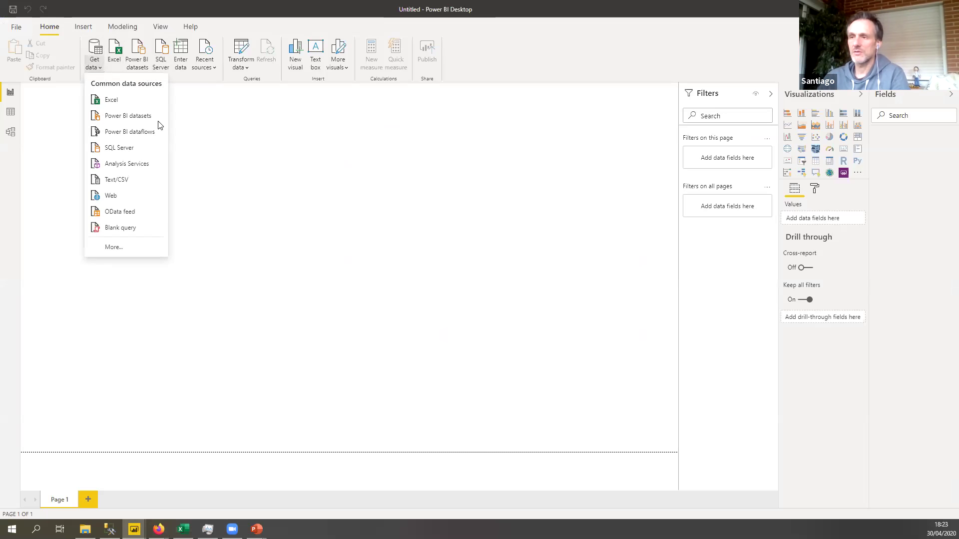
left_click(109, 197)
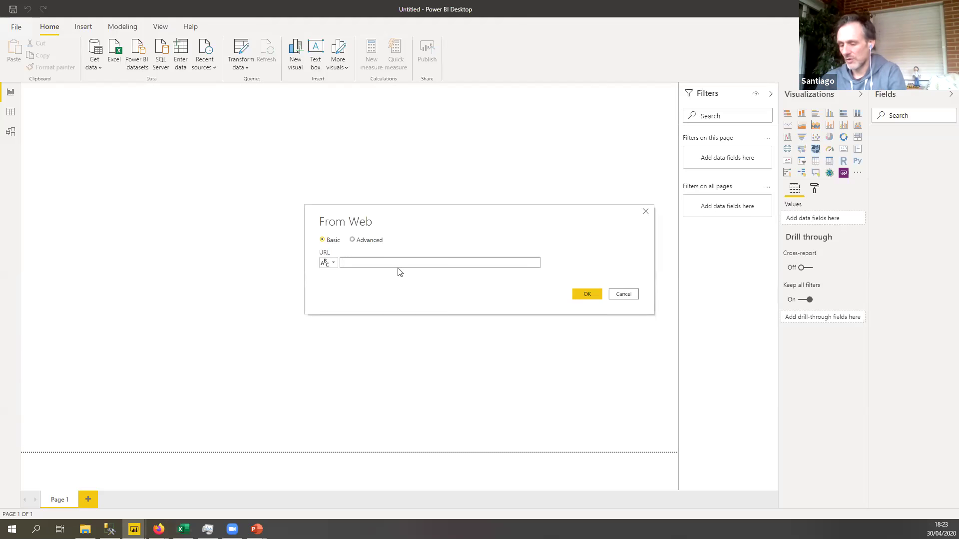
key("ctrl+v")
left_click(582, 296)
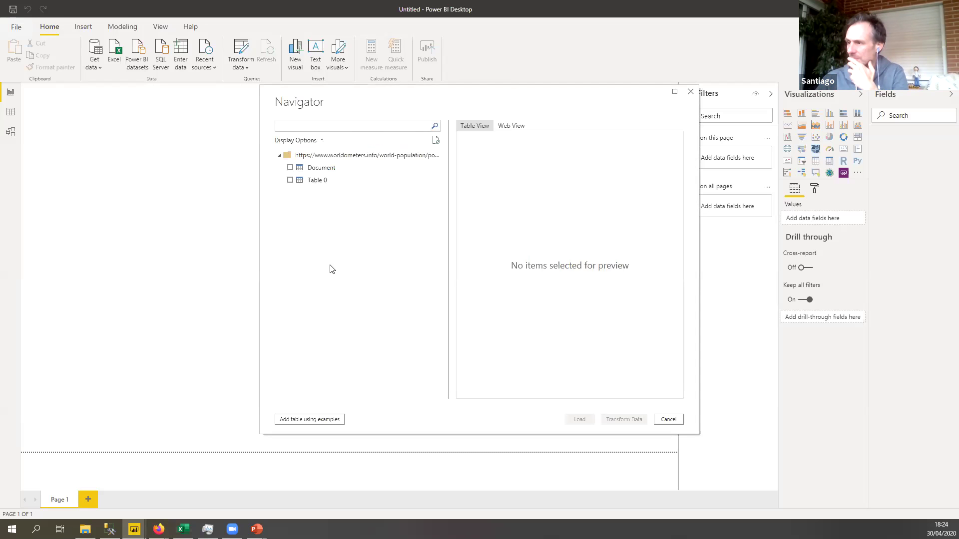
Step: Preview Table 0 from the web page, select it for import, and open it in Power Query for transformation
left_click(319, 187)
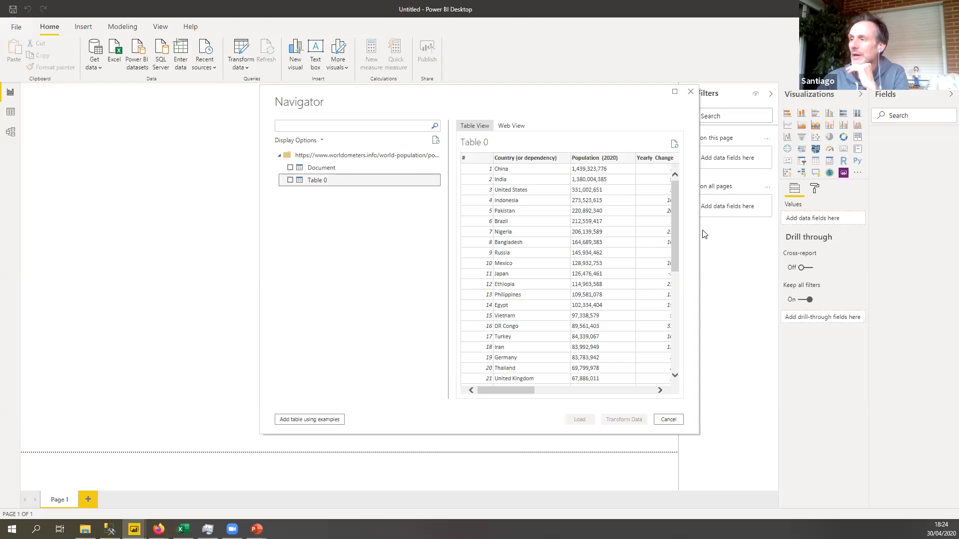
left_click(603, 391)
left_click_drag(690, 397, 490, 383)
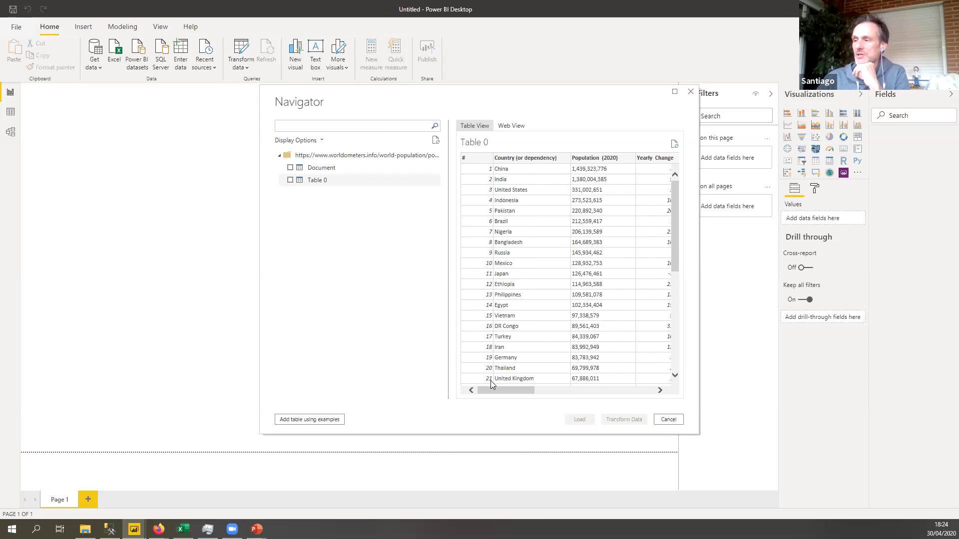
left_click(291, 181)
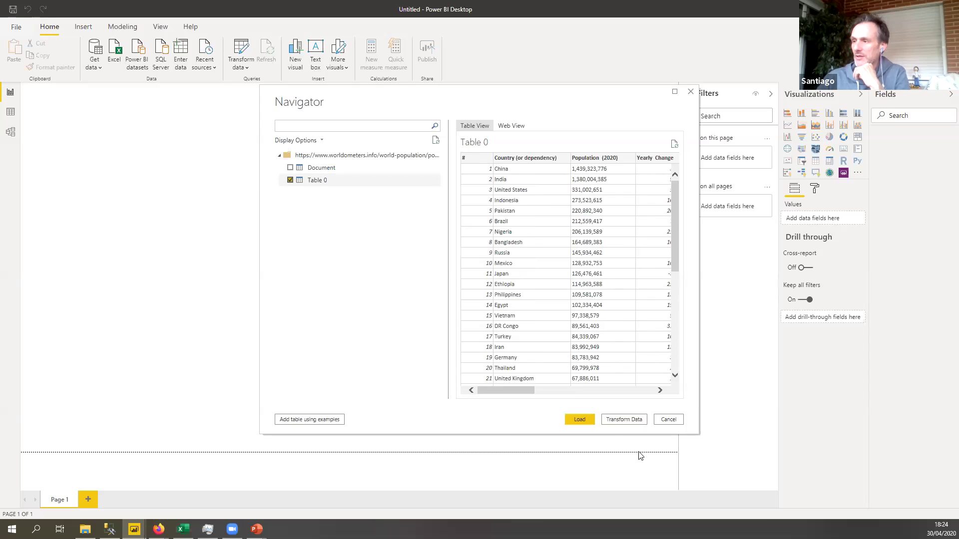
left_click(619, 420)
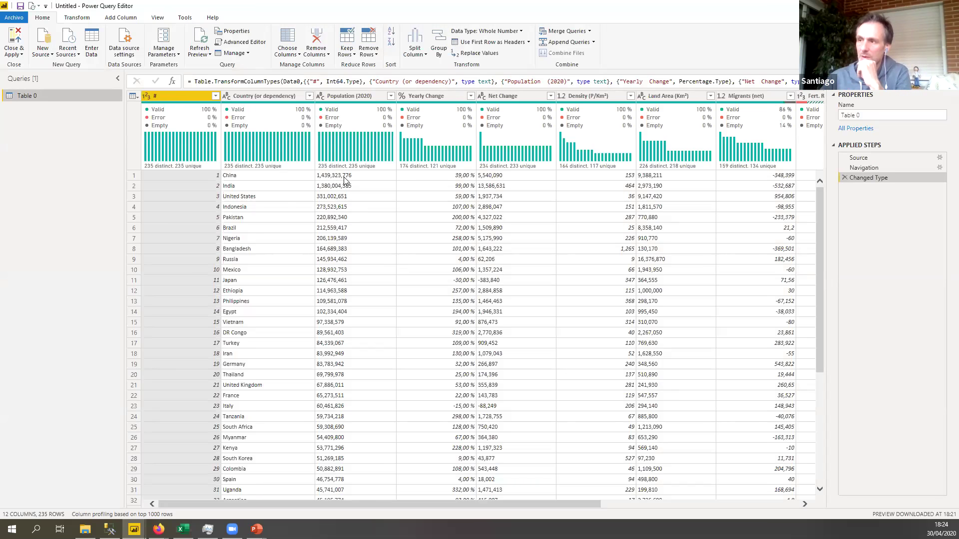
Step: Replace every comma in the Population (2020) column with nothing
left_click(355, 97)
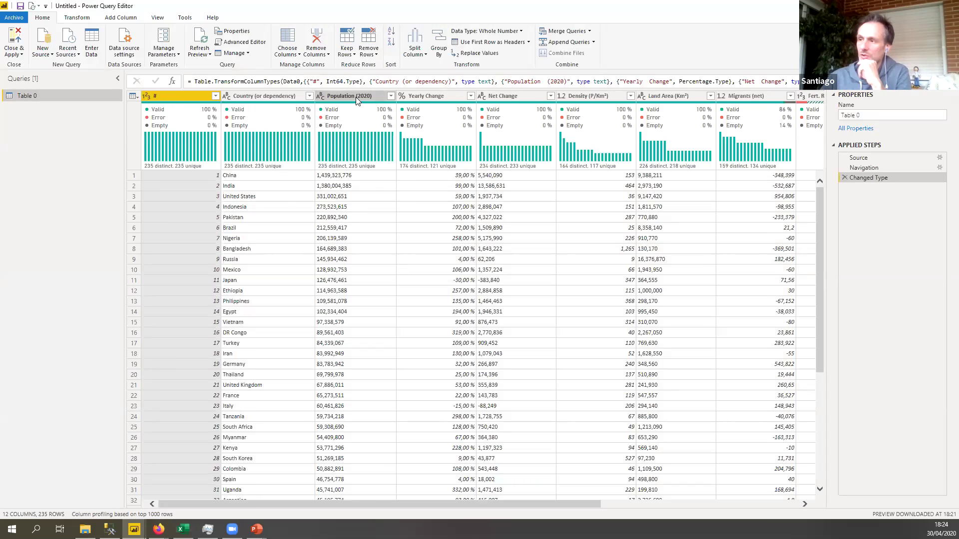
right_click(356, 97)
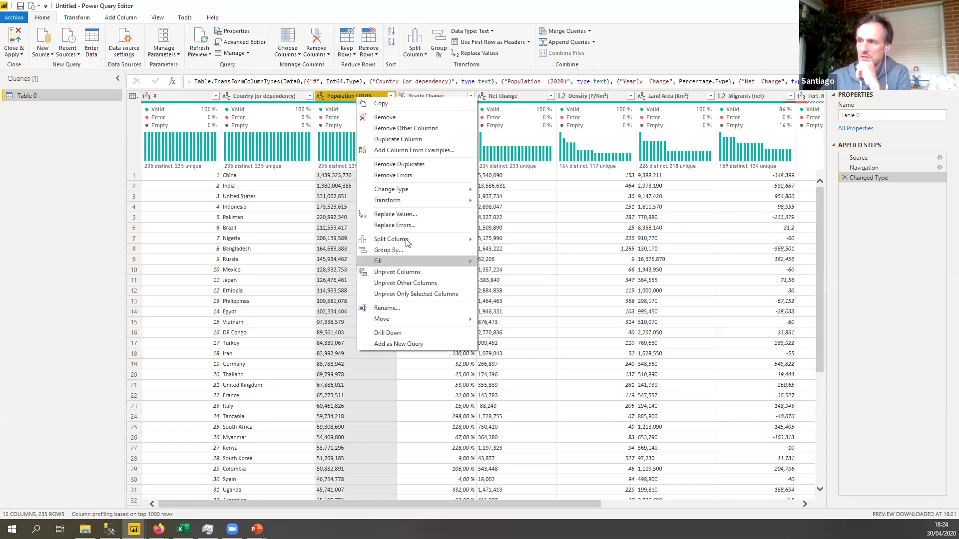
left_click(401, 214)
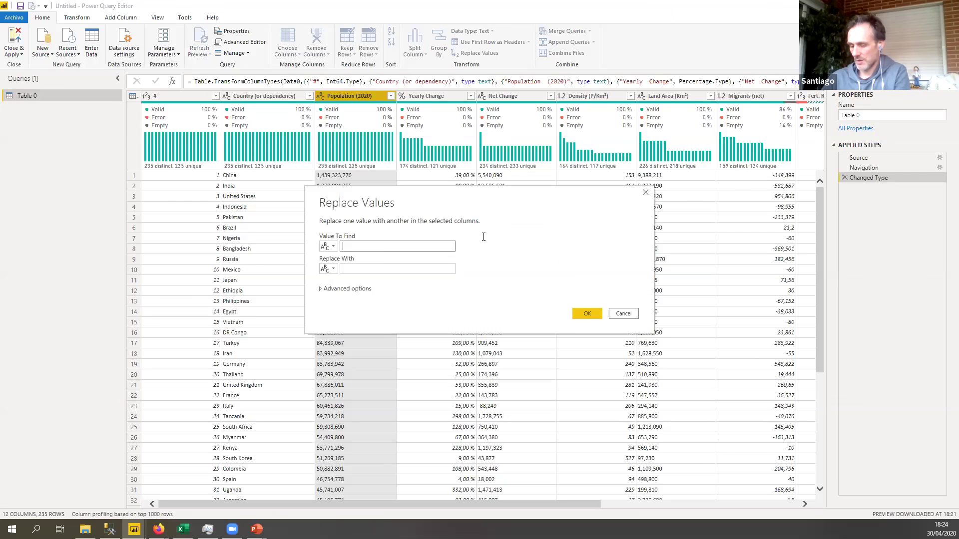
type(".")
left_click(595, 313)
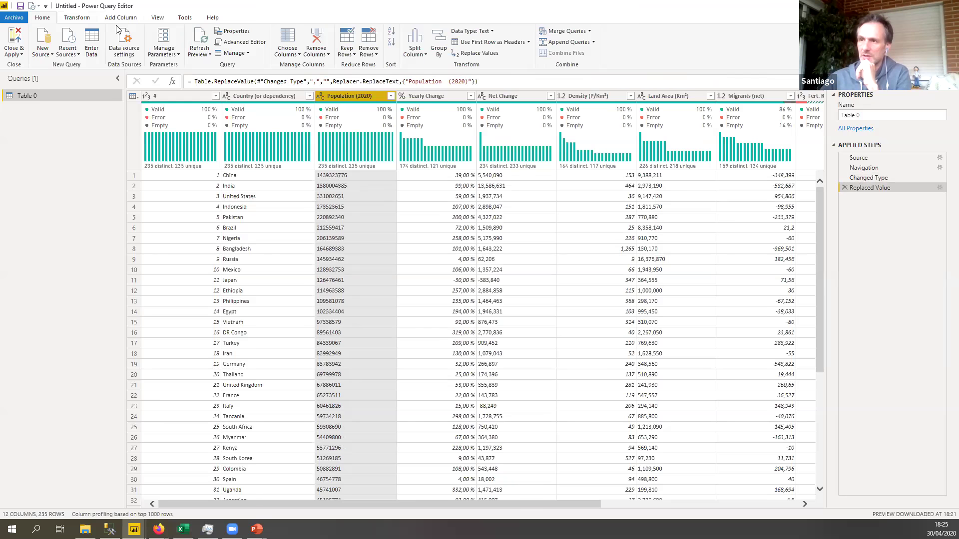
Step: Change the data type of the Population (2020) column to Whole Number
left_click(77, 17)
left_click(136, 31)
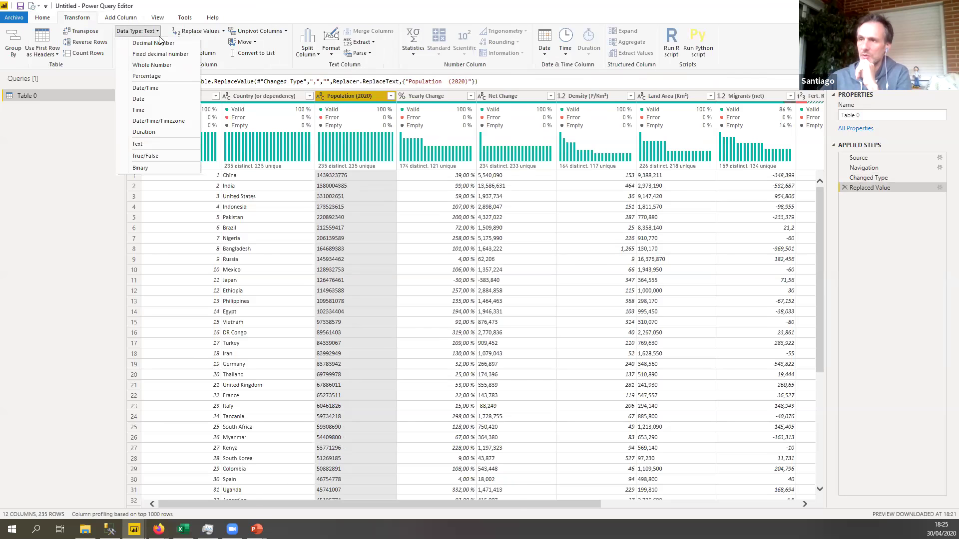
left_click(162, 66)
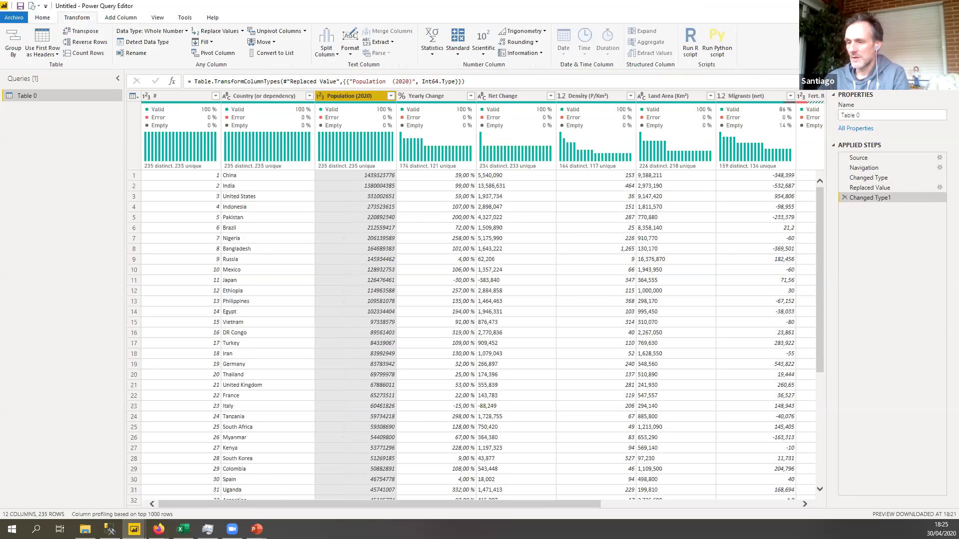
Step: Switch to the webinar report's Power Query Editor and show its query dependencies diagram in a maximized window
mouse_move(135, 529)
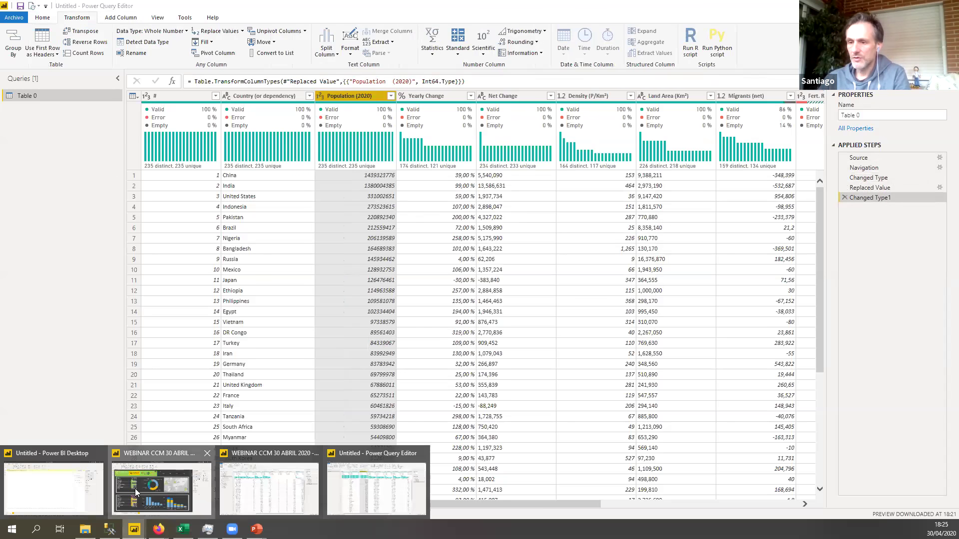
left_click(279, 478)
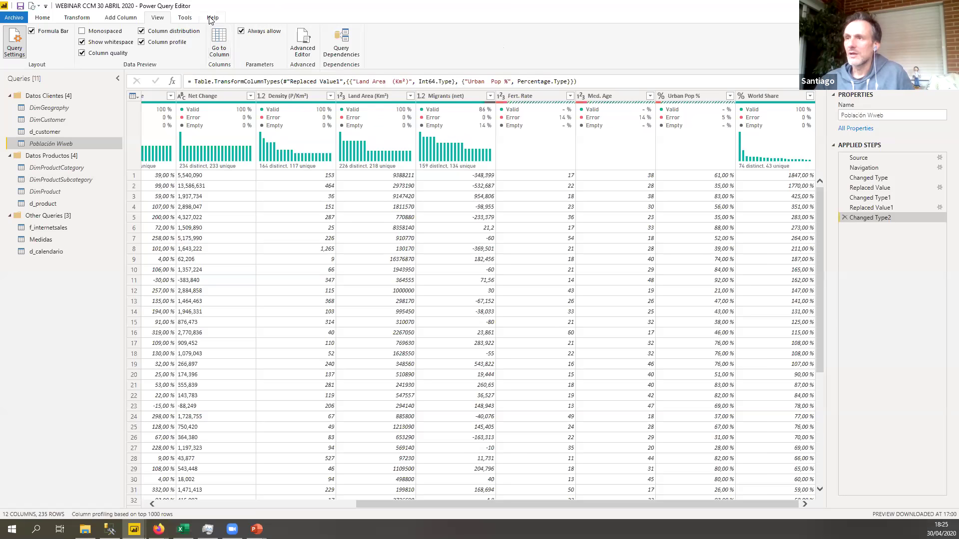
left_click(181, 19)
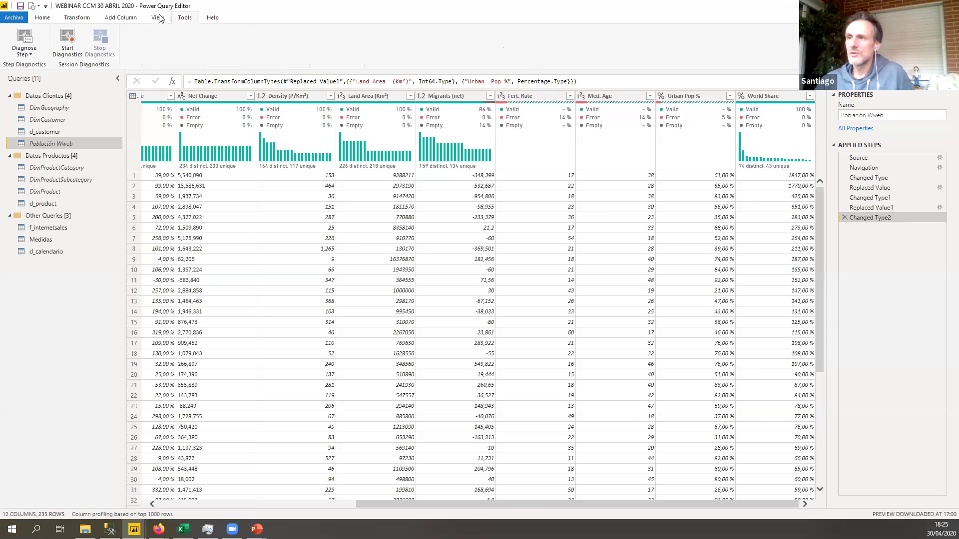
left_click(161, 16)
left_click(341, 42)
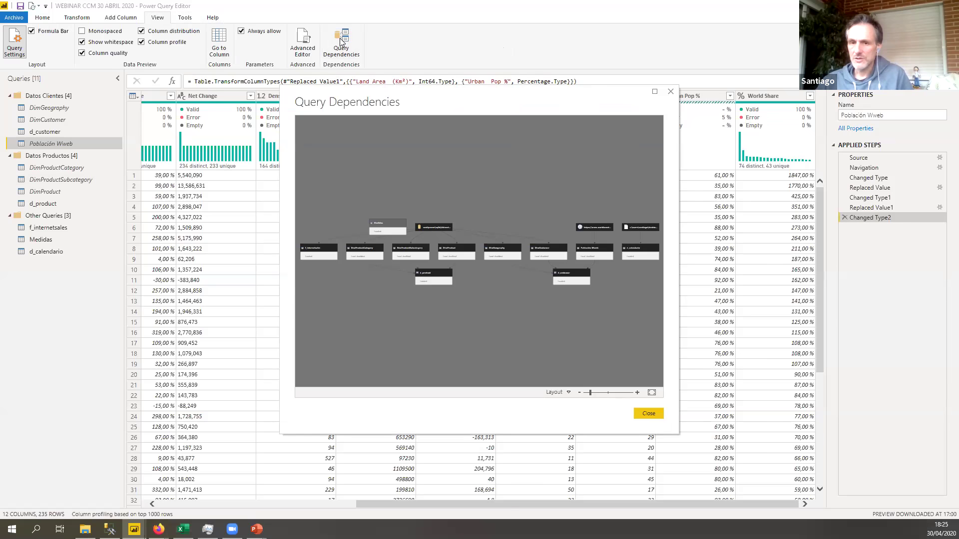
left_click(655, 93)
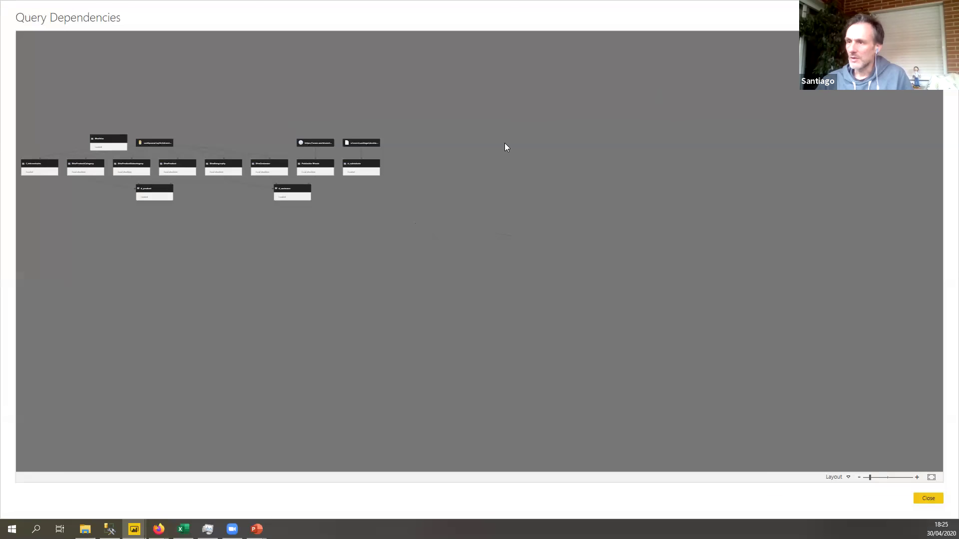
Step: Fit the whole dependencies diagram in view, examine how the sources feed d_product and d_customer, and close it
scroll(379, 200, "up", 3)
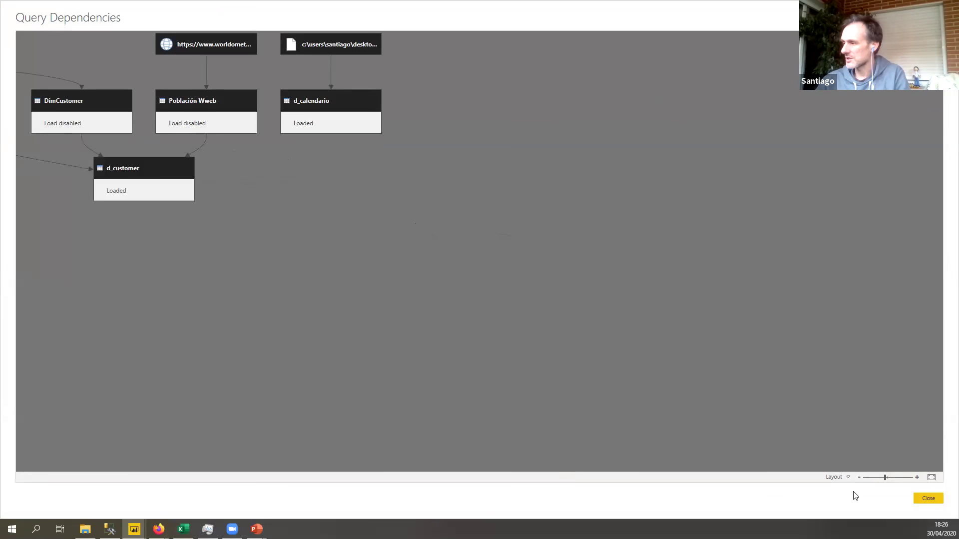
scroll(270, 416, "down", 3)
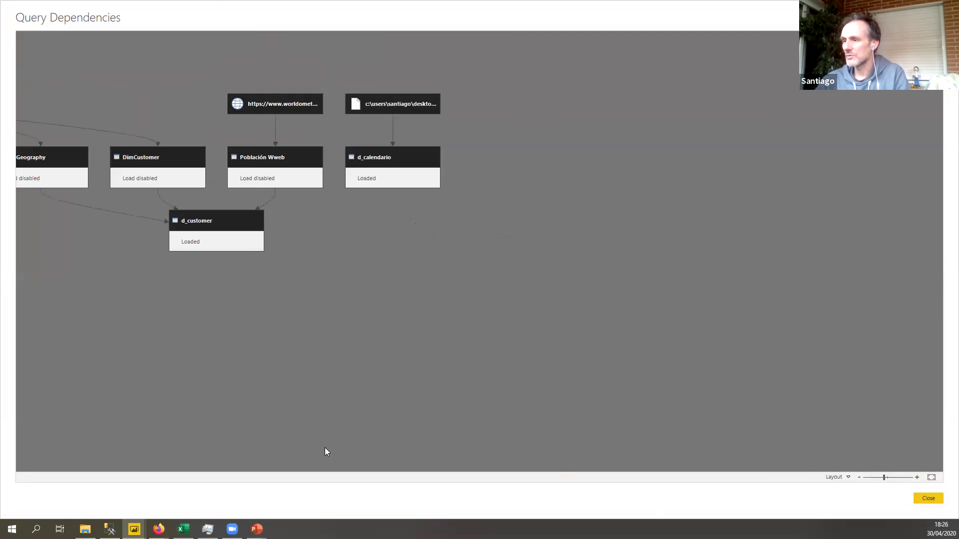
left_click(931, 478)
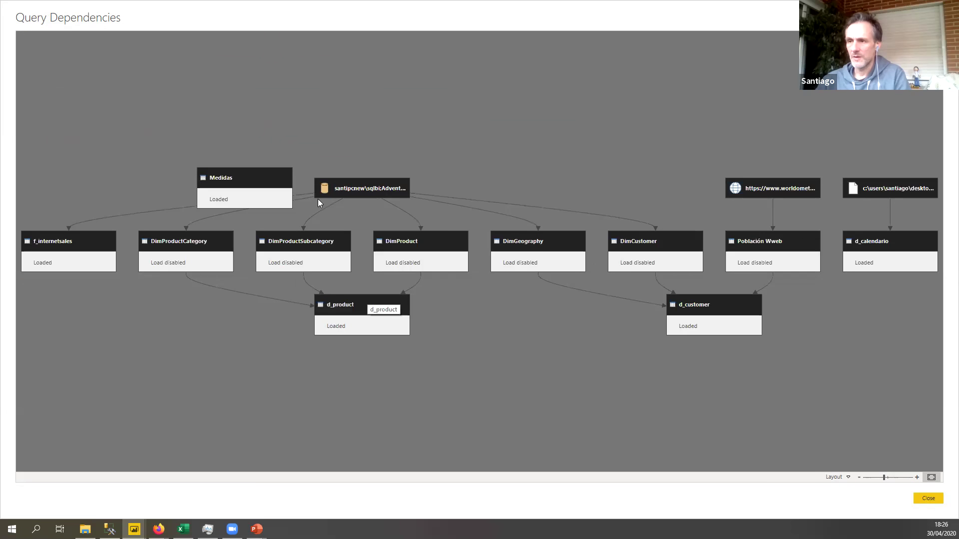
left_click(368, 188)
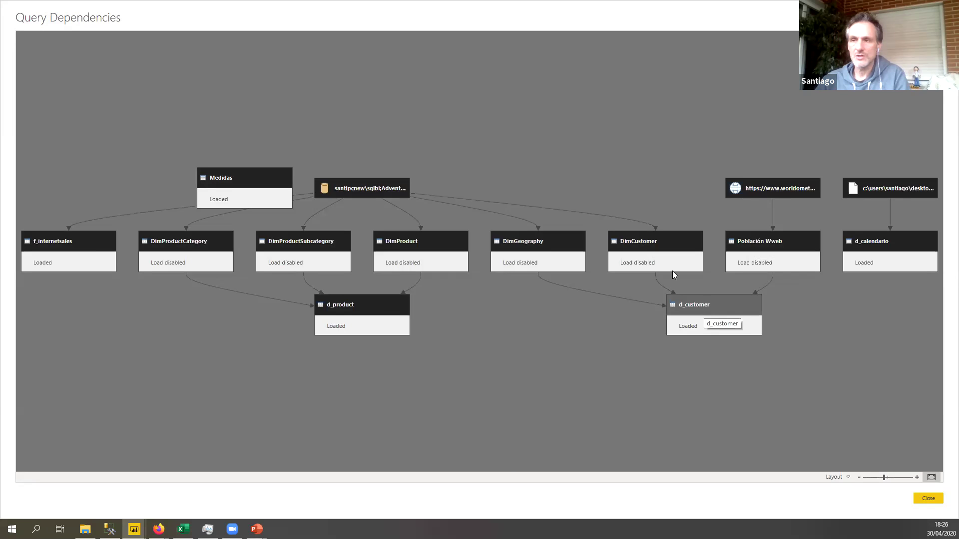
key("Escape")
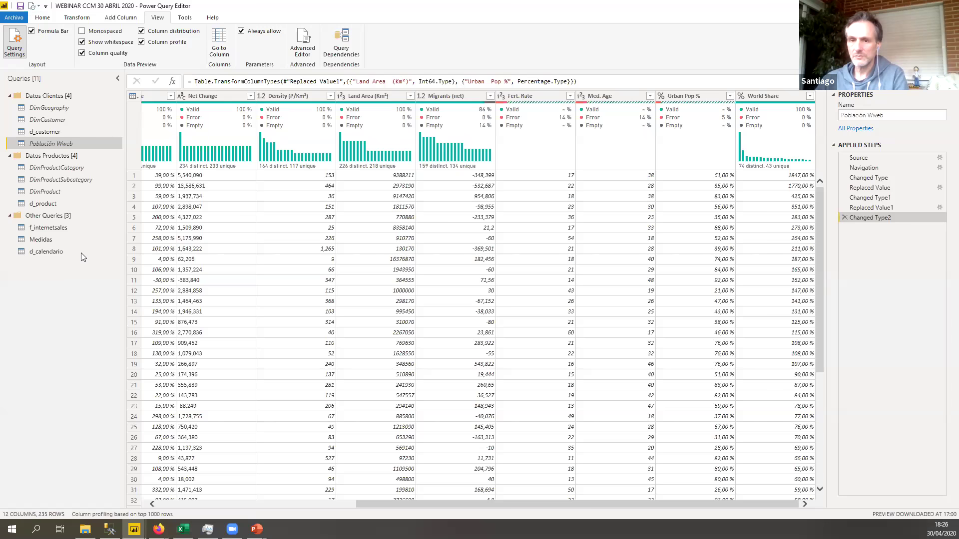
Step: Switch to the webinar report's model view and examine the f_internetsales, d_product and d_customer tables and their relationships
key("alt+Tab")
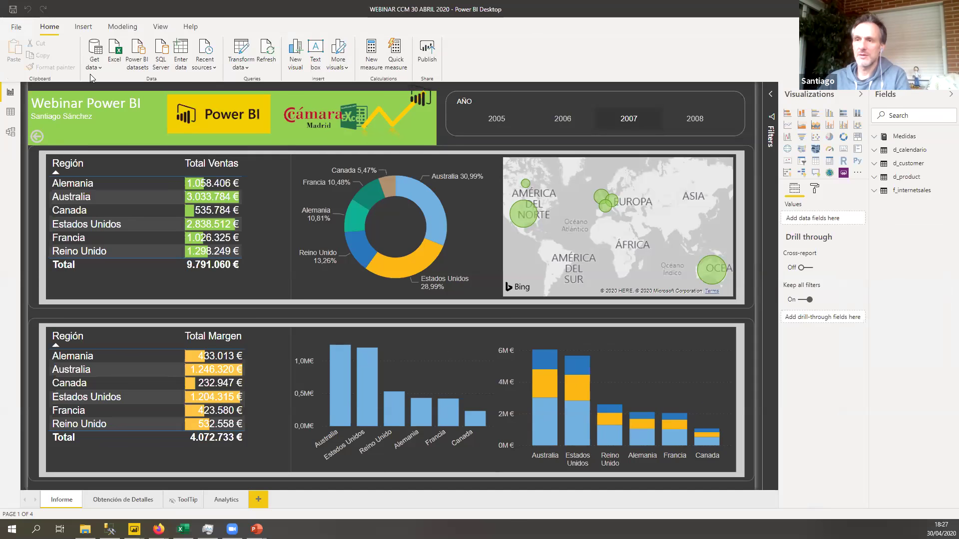
left_click(11, 132)
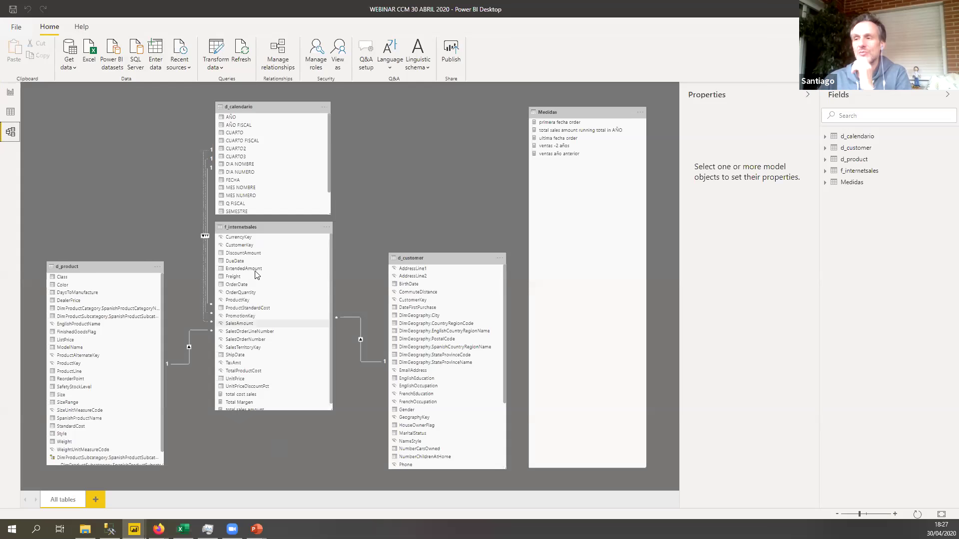
left_click(271, 228)
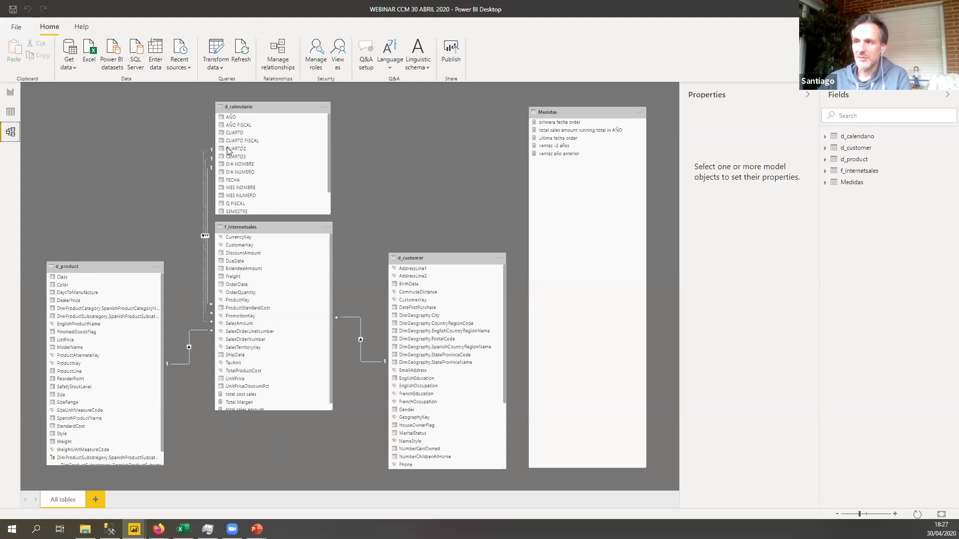
left_click(79, 274)
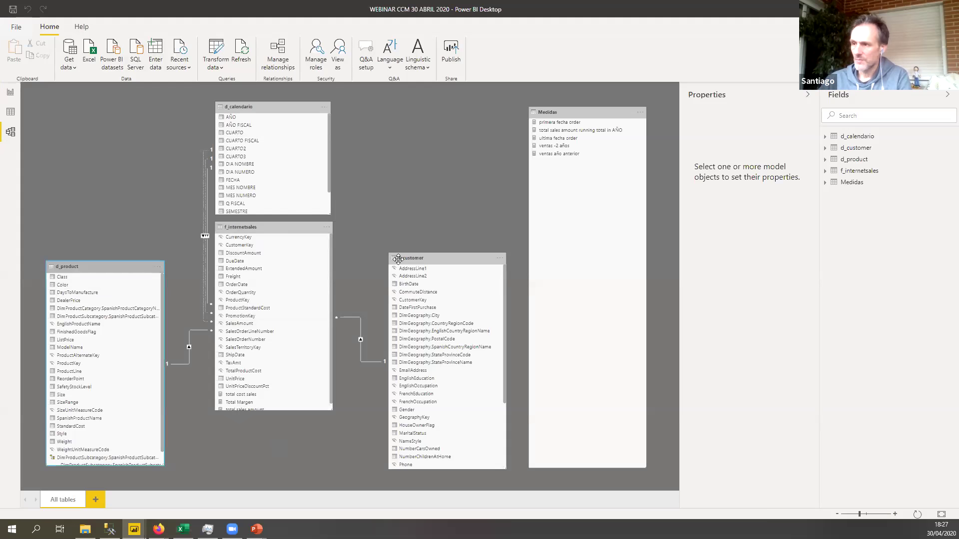
left_click(455, 261)
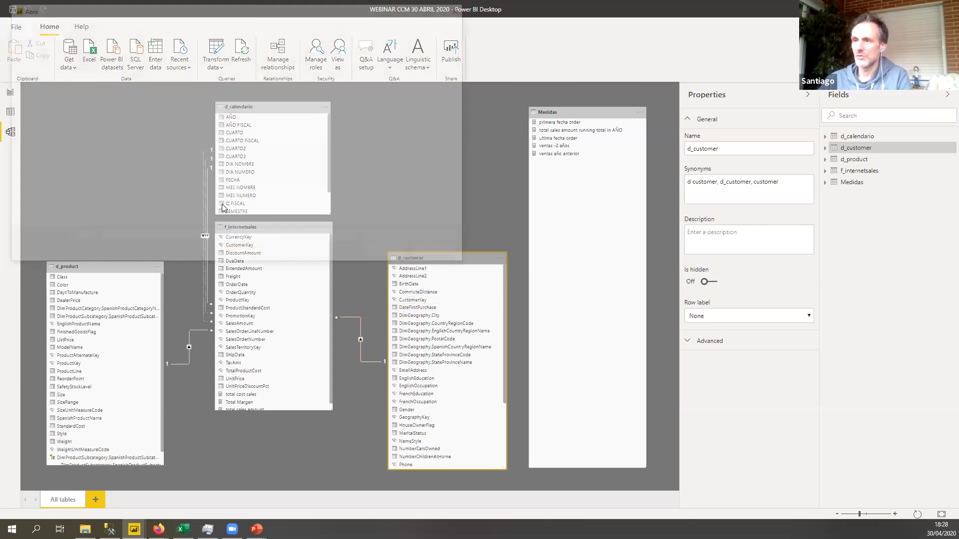
Step: Find the calendar workbook among the Excel files, cancel the import, and examine the relationship between f_internetsales and d_customer
left_click(193, 70)
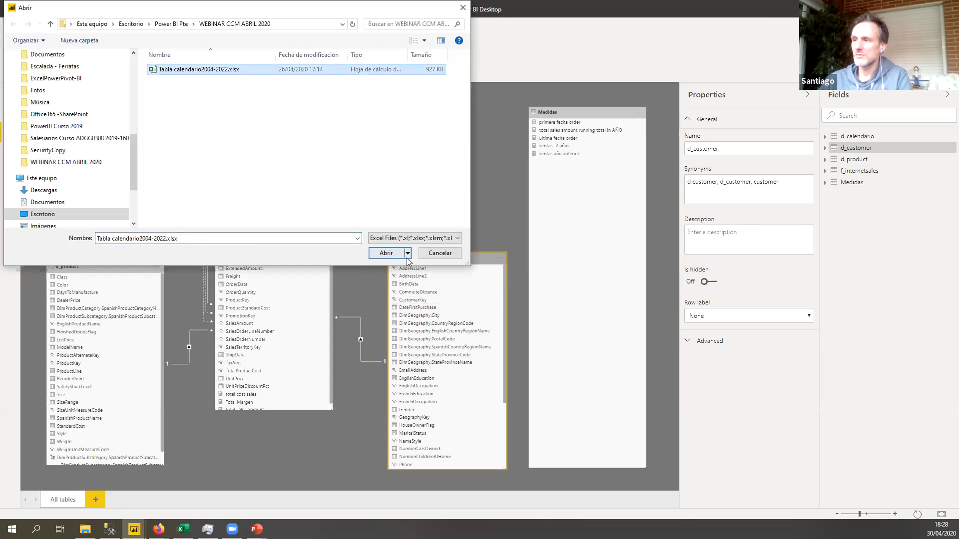
left_click(443, 258)
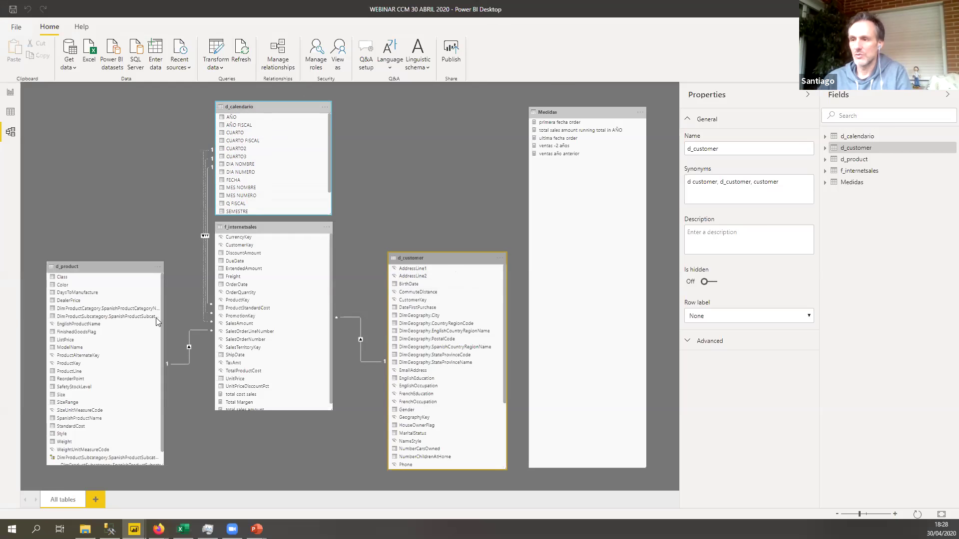
left_click(350, 318)
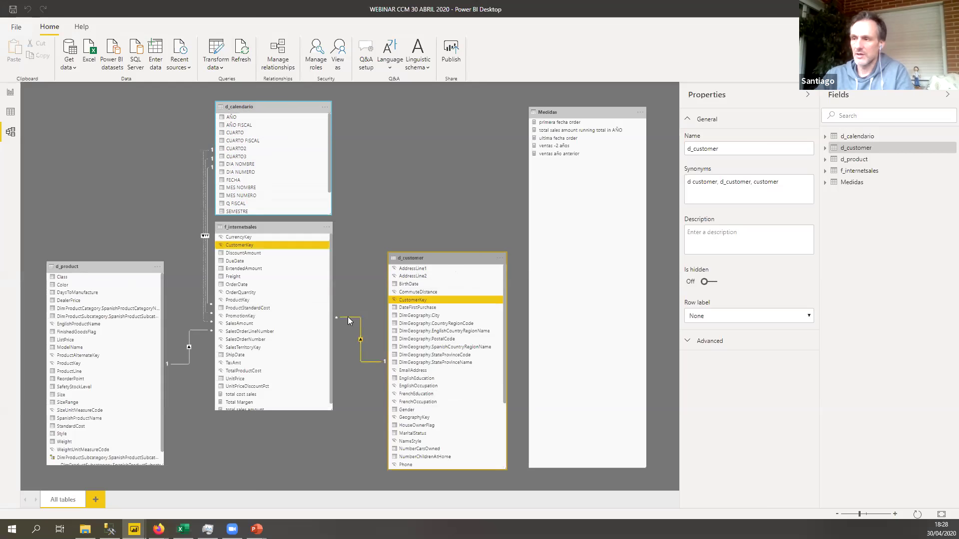
left_click(351, 346)
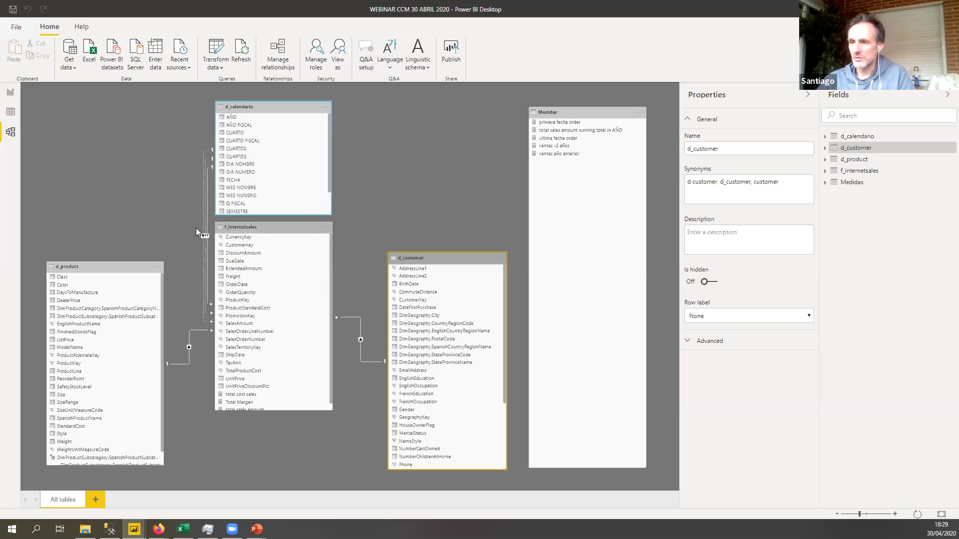
Step: Return to the report view and add a new blank page to the report
left_click(10, 95)
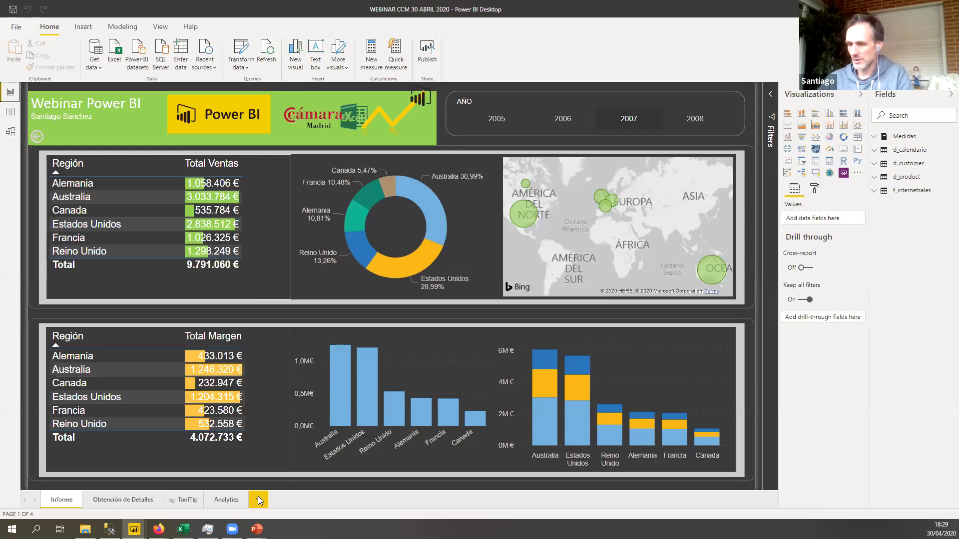
left_click(258, 499)
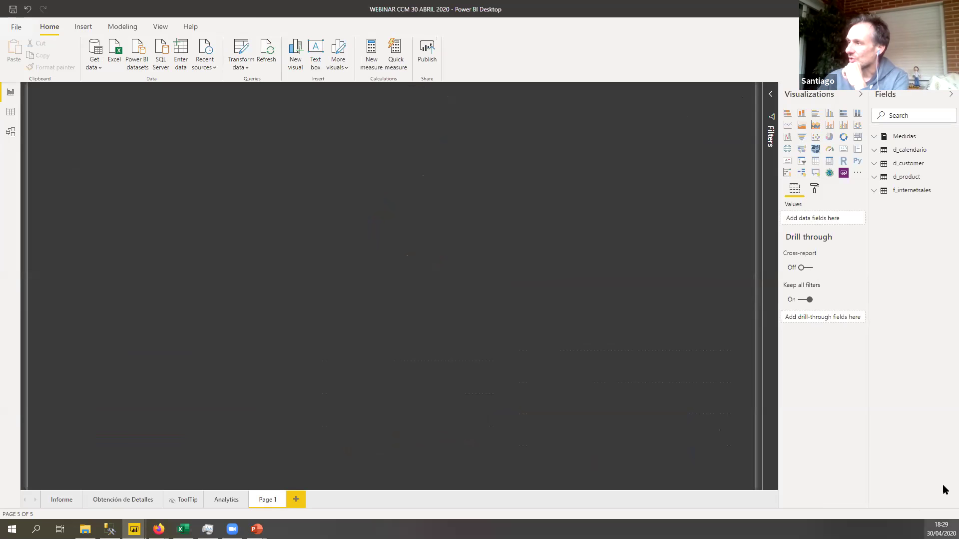
Step: Examine the fields of the f_internetsales and d_customer tables, widening the field list so that their names are readable
left_click(874, 195)
left_click(874, 193)
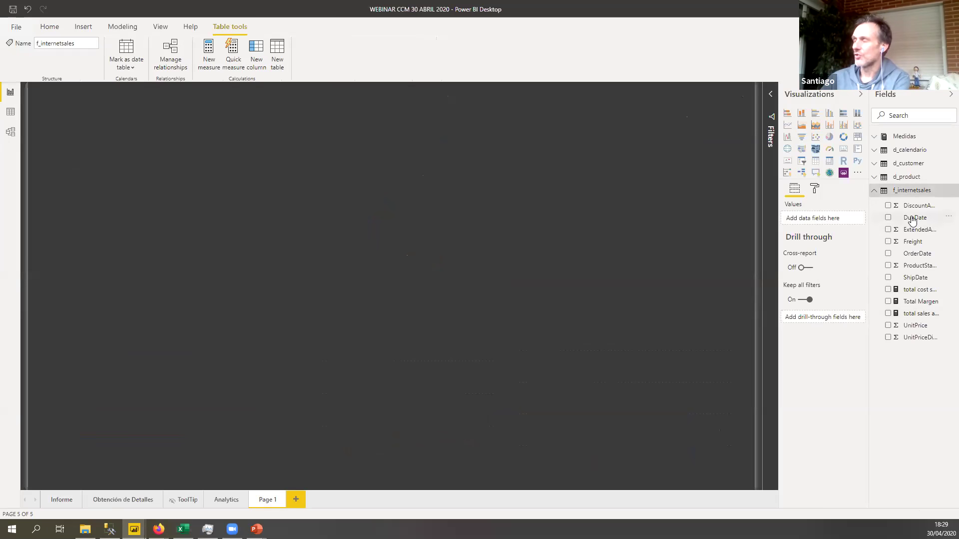
left_click(875, 164)
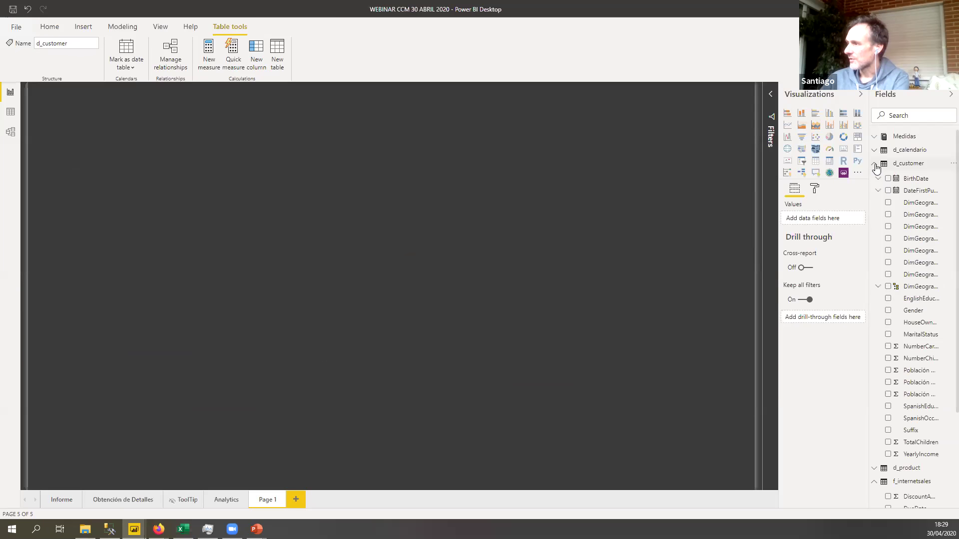
left_click_drag(868, 222, 802, 231)
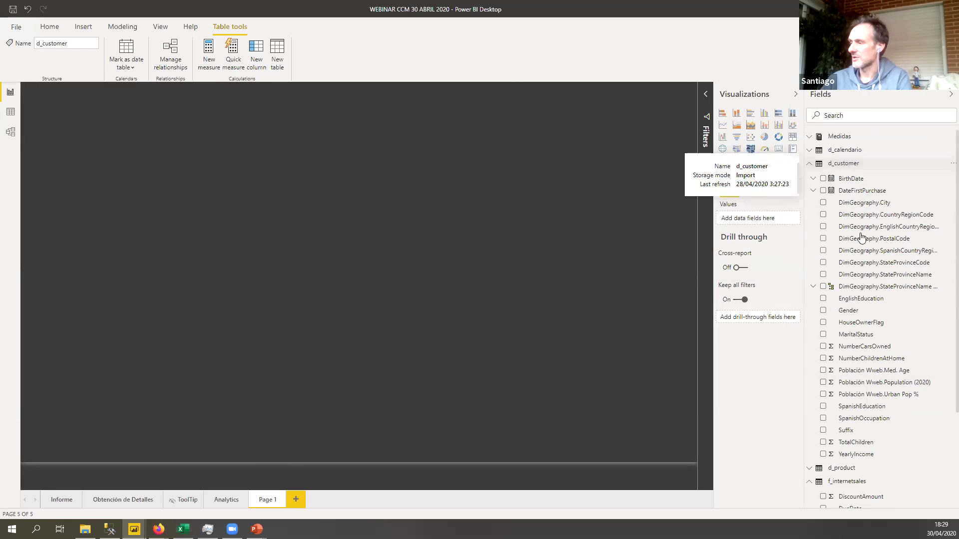
scroll(862, 439, "down", 3)
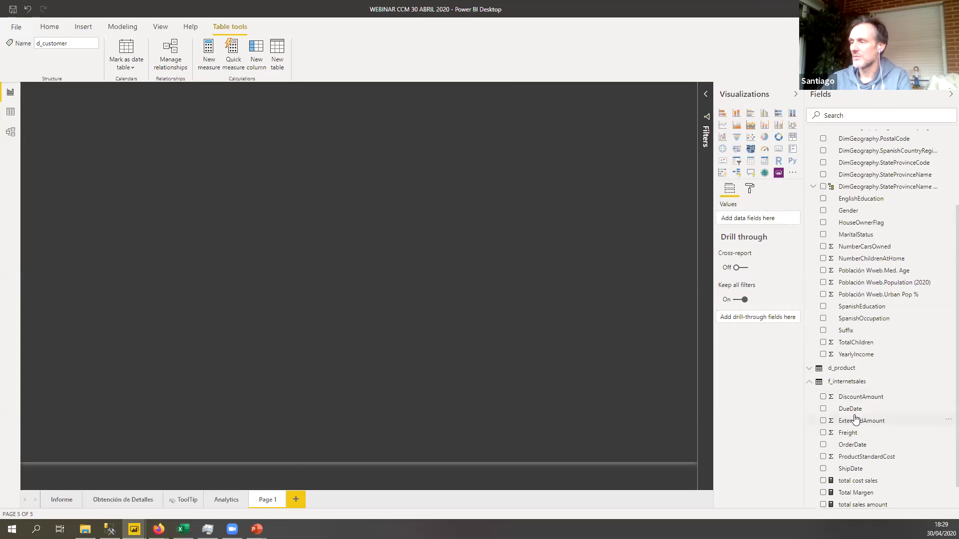
scroll(872, 319, "up", 5)
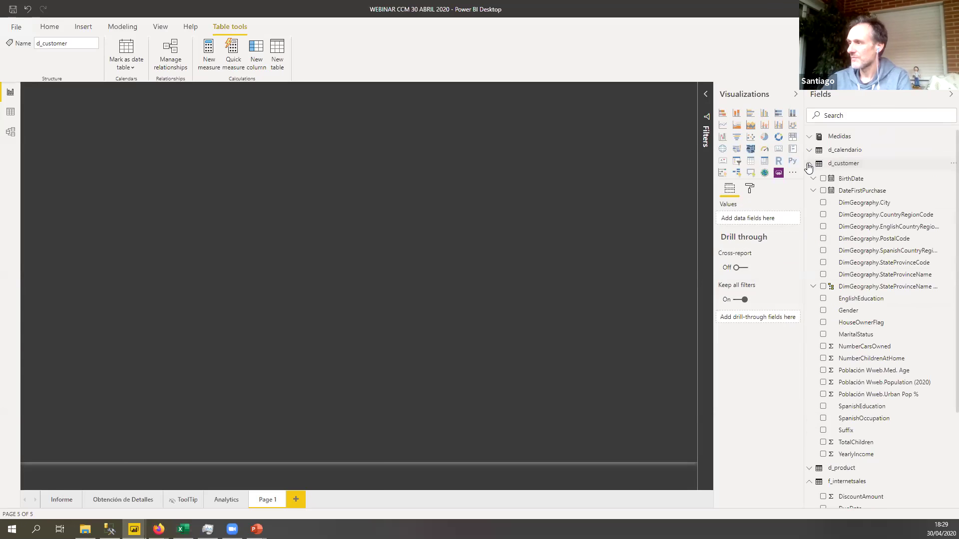
left_click(810, 164)
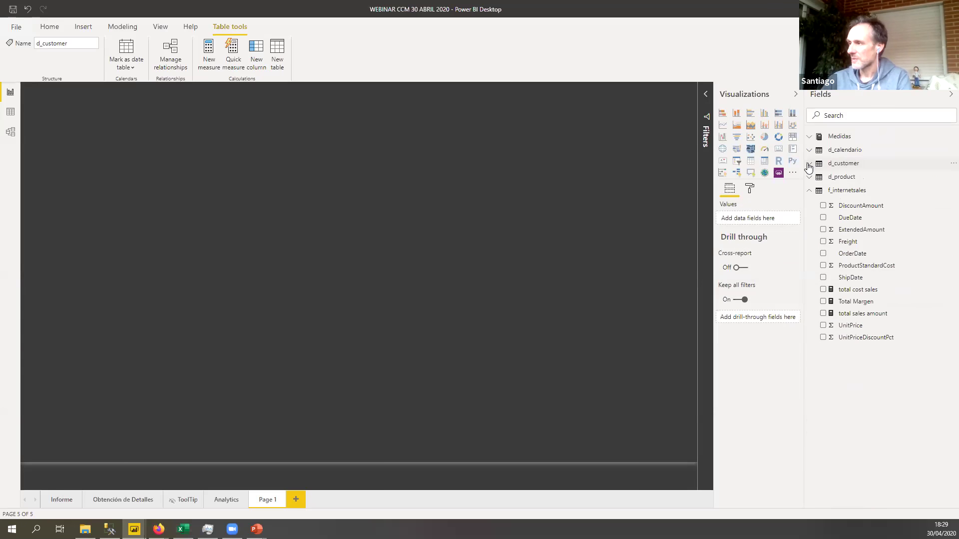
left_click(809, 193)
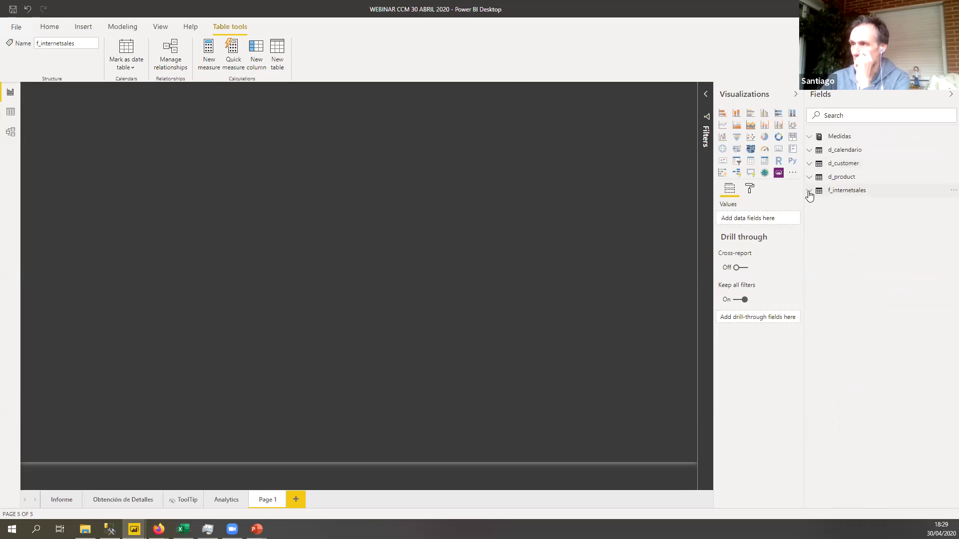
Step: Create a map on the blank page from d_customer's DimGeography.SpanishCountryRegionName field and enlarge it to show the whole world
left_click(811, 165)
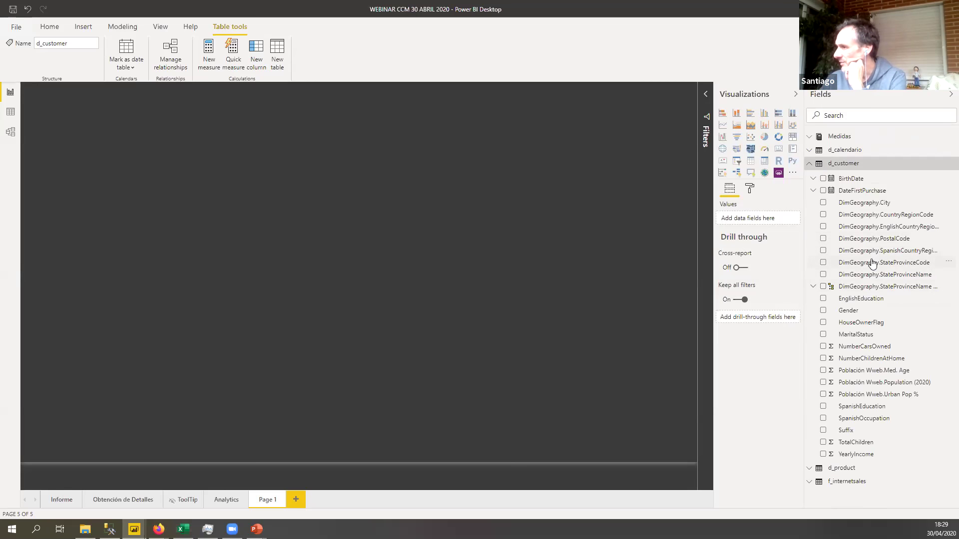
left_click_drag(869, 252, 358, 200)
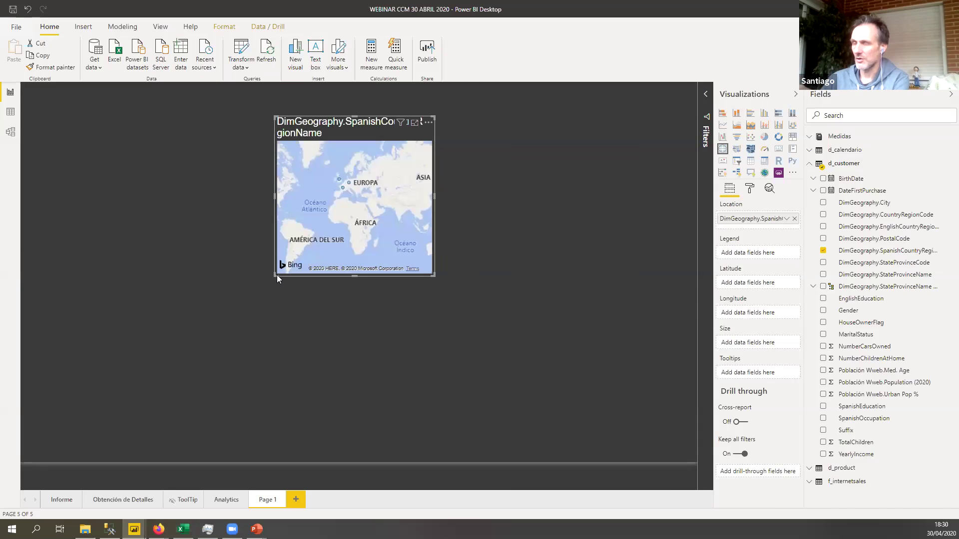
left_click_drag(276, 276, 161, 305)
left_click_drag(430, 302, 464, 323)
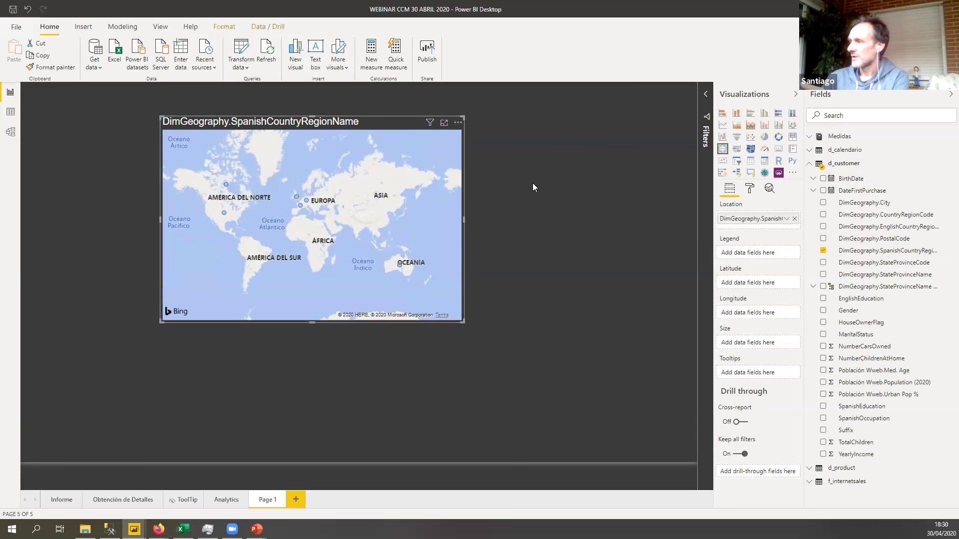
Step: Convert the map to a stacked bar chart and add f_internetsales' total sales amount measure as its value
left_click(722, 117)
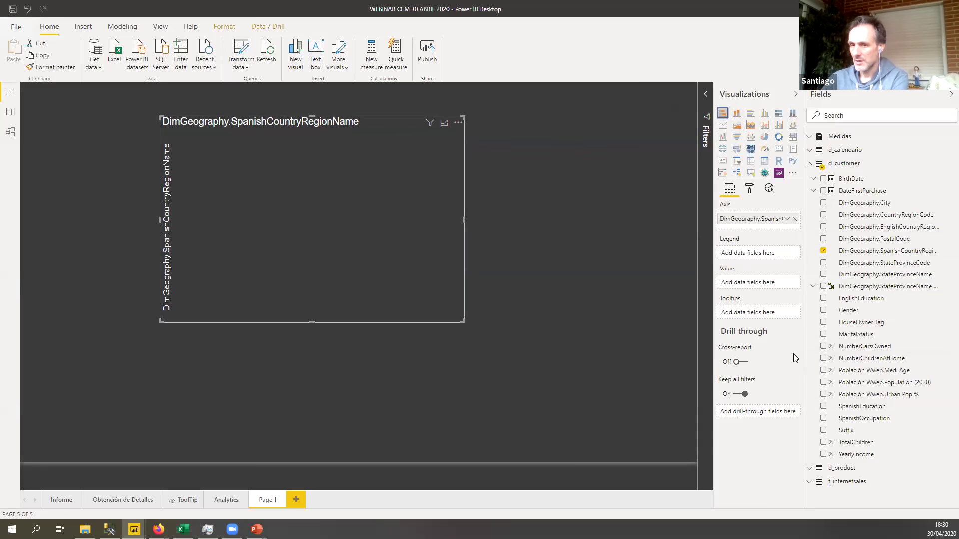
left_click(815, 482)
left_click(811, 484)
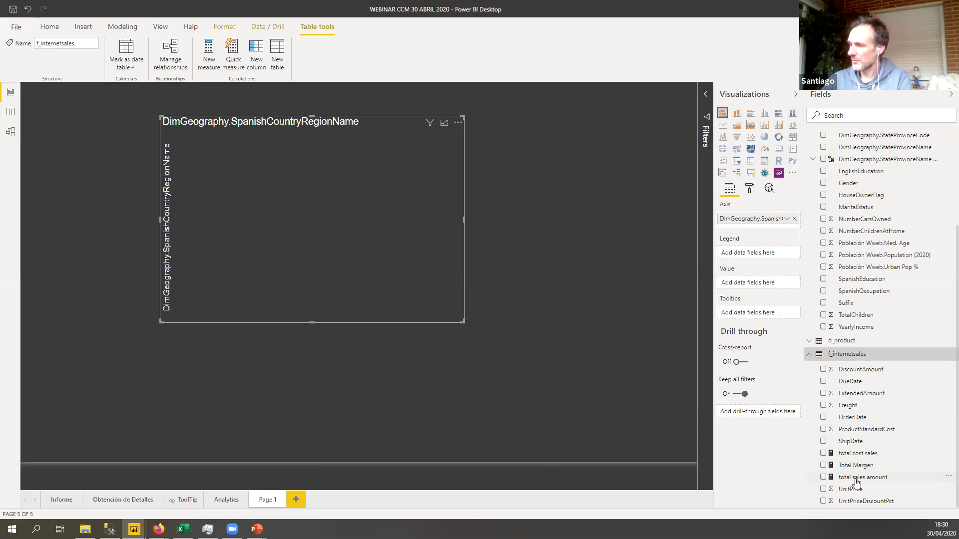
left_click_drag(858, 479, 343, 267)
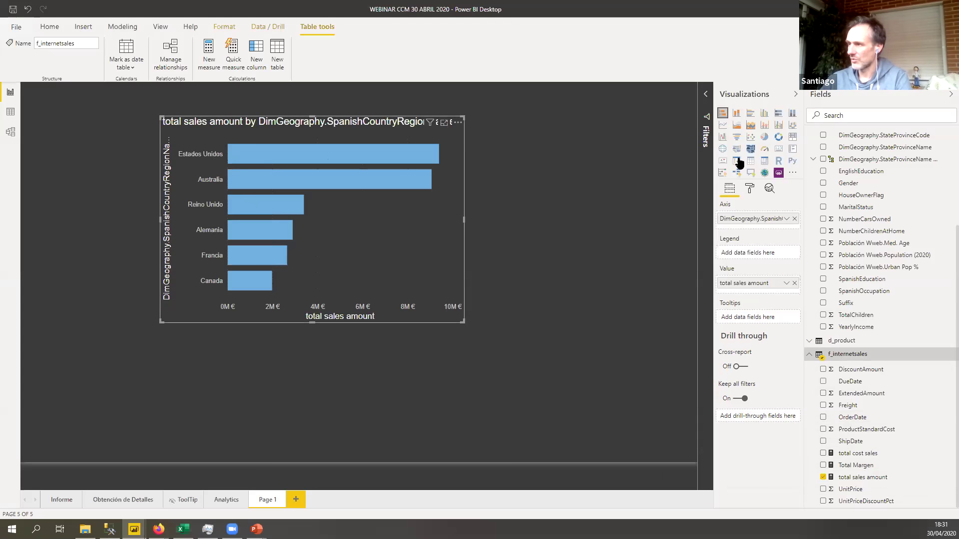
Step: Preview the sales-by-country visual as a pie chart and as a map, and restore the stacked bar chart
left_click(765, 137)
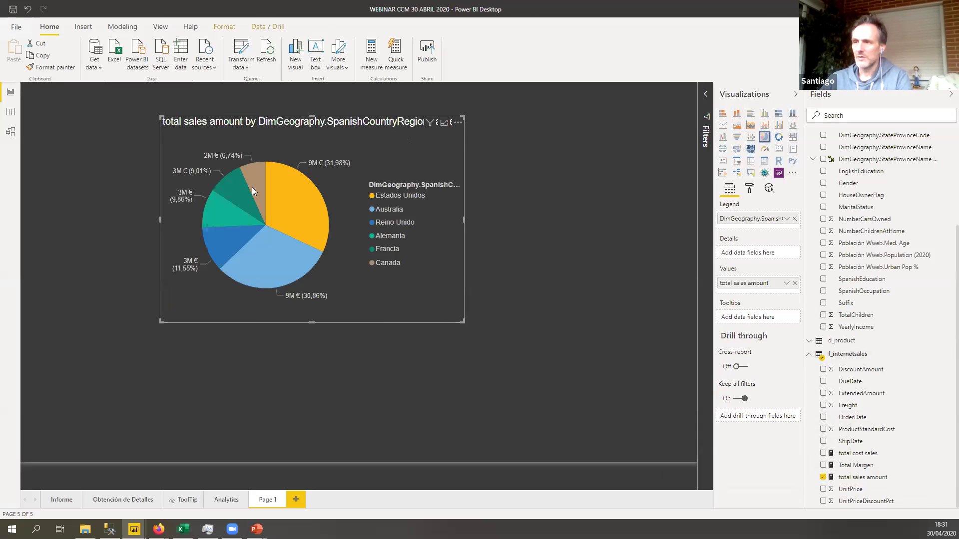
left_click(722, 150)
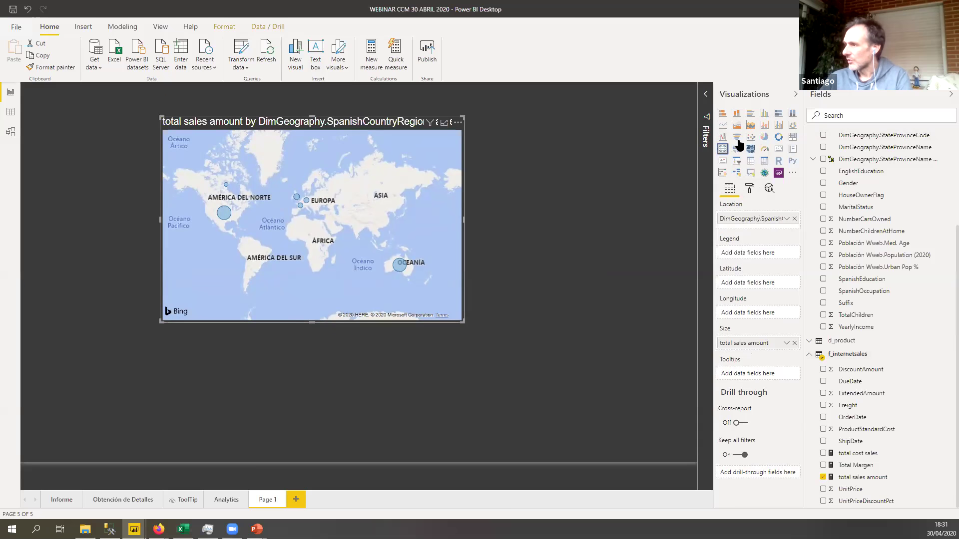
left_click(723, 114)
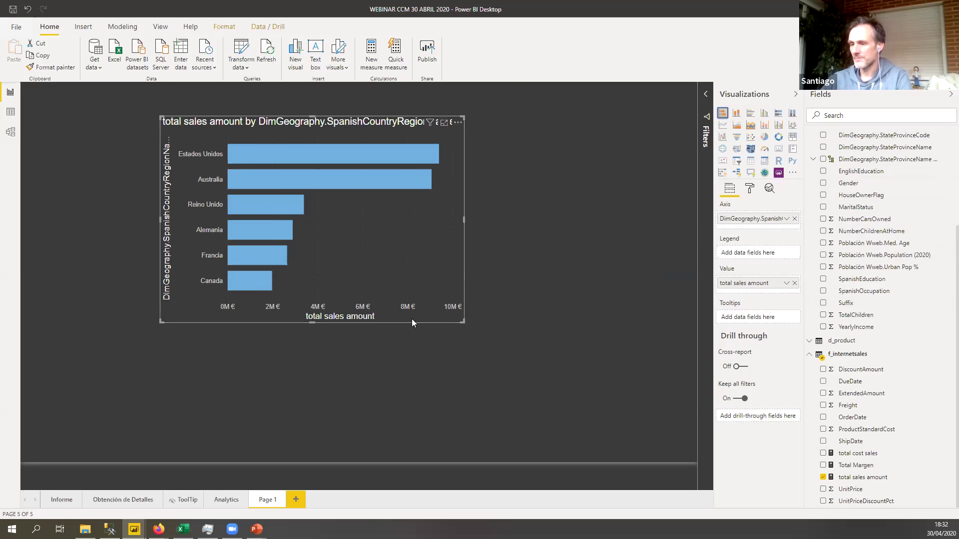
key("alt+Tab")
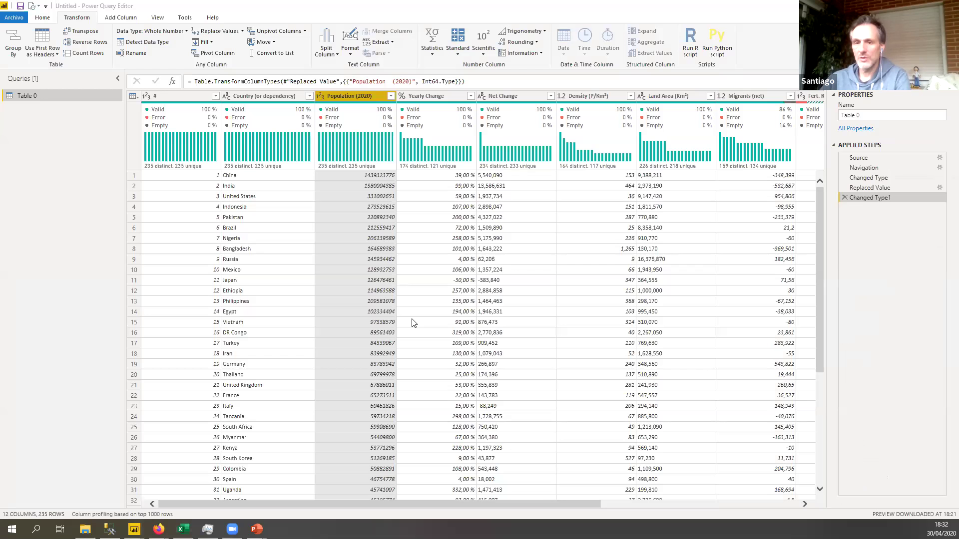
key("alt+Tab")
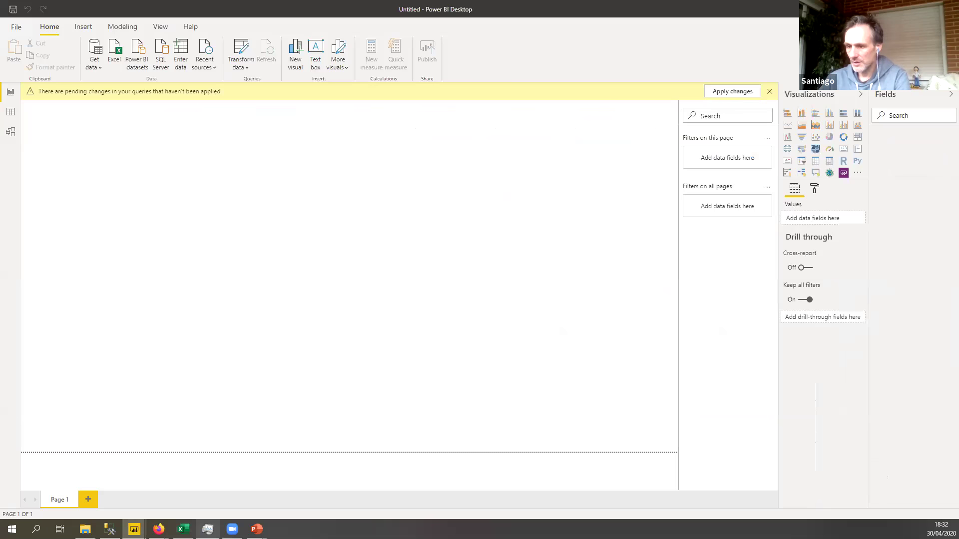
mouse_move(135, 529)
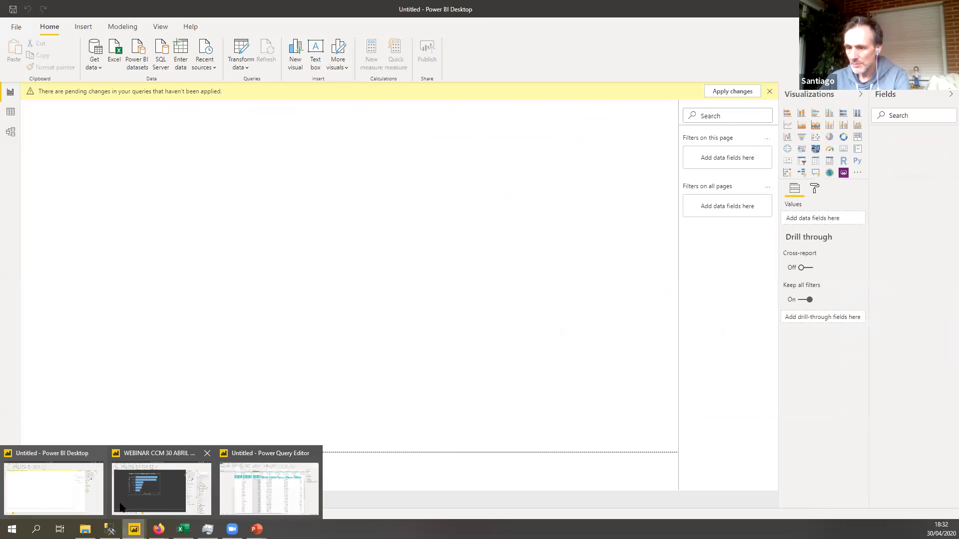
left_click(148, 492)
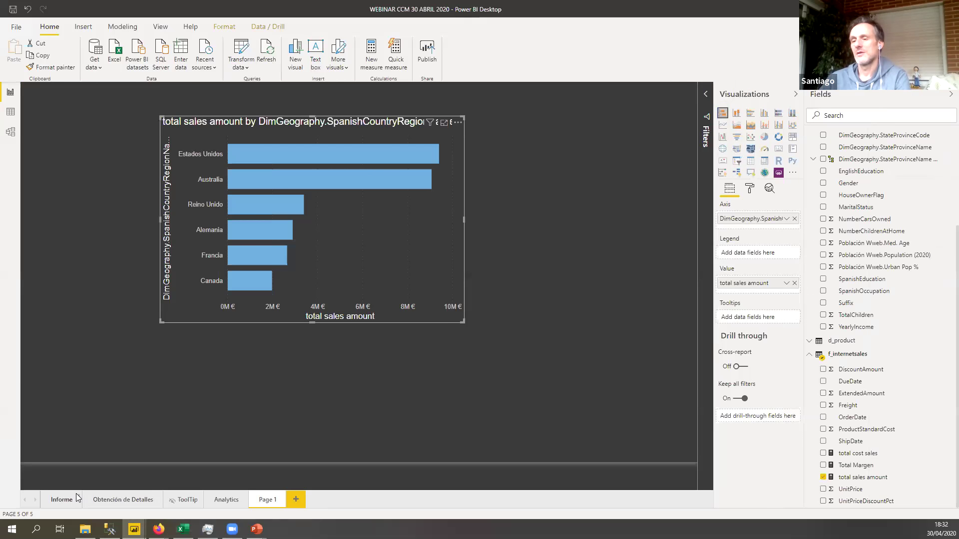
Step: Open the Informe page and trace the AÑO slicer's field to the d_calendario table
left_click(63, 502)
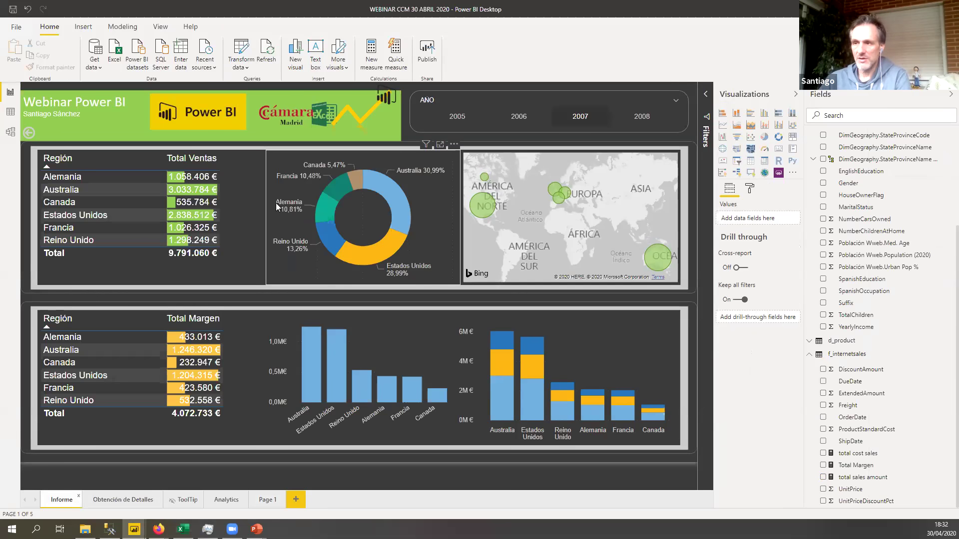
left_click(493, 92)
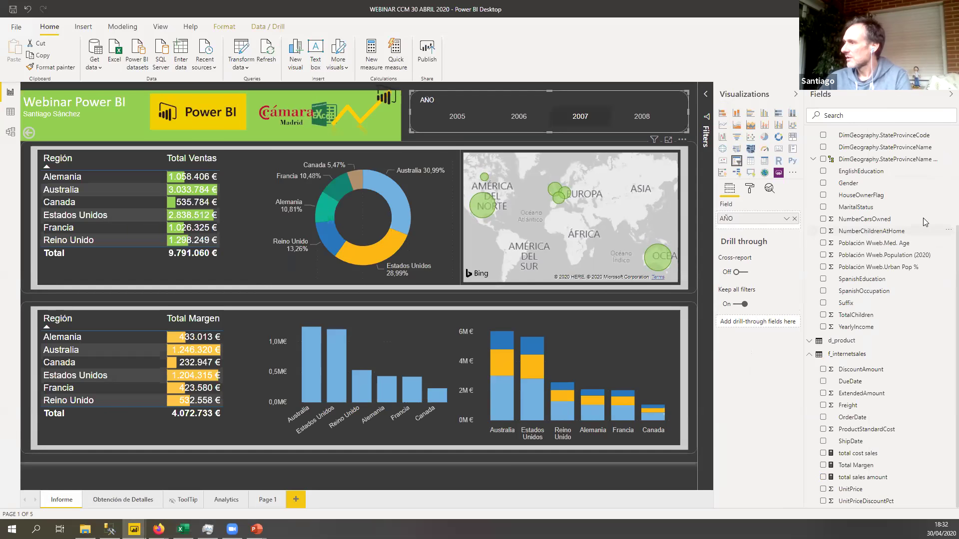
scroll(944, 272, "up", 3)
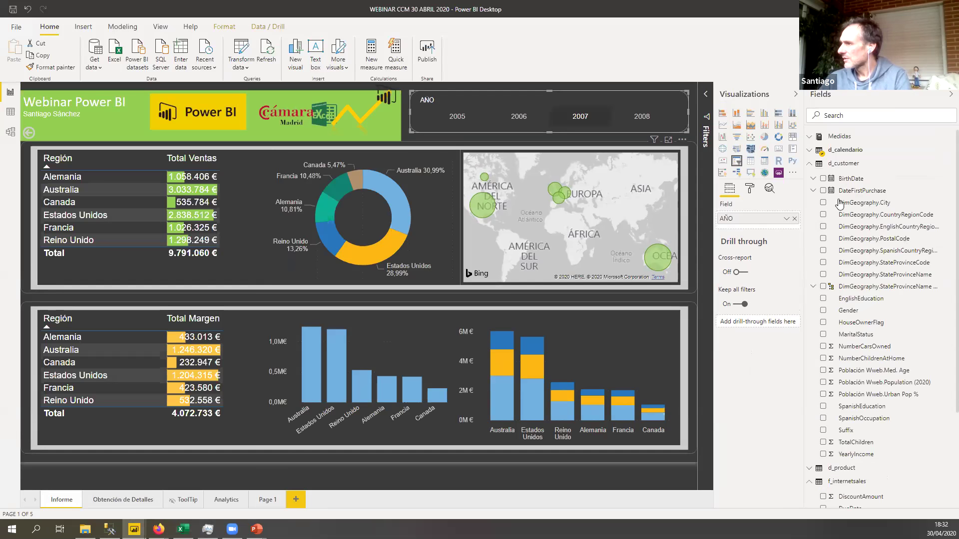
left_click(810, 163)
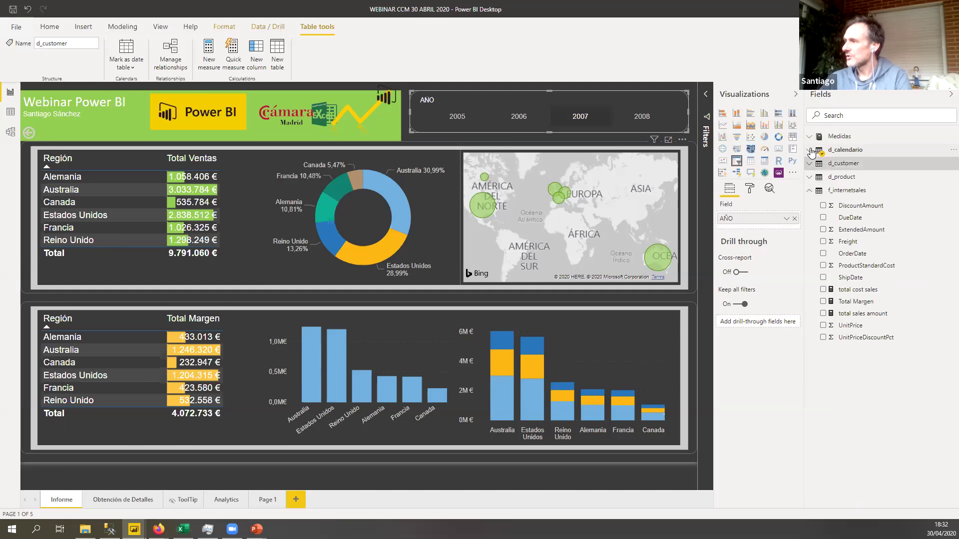
left_click(811, 150)
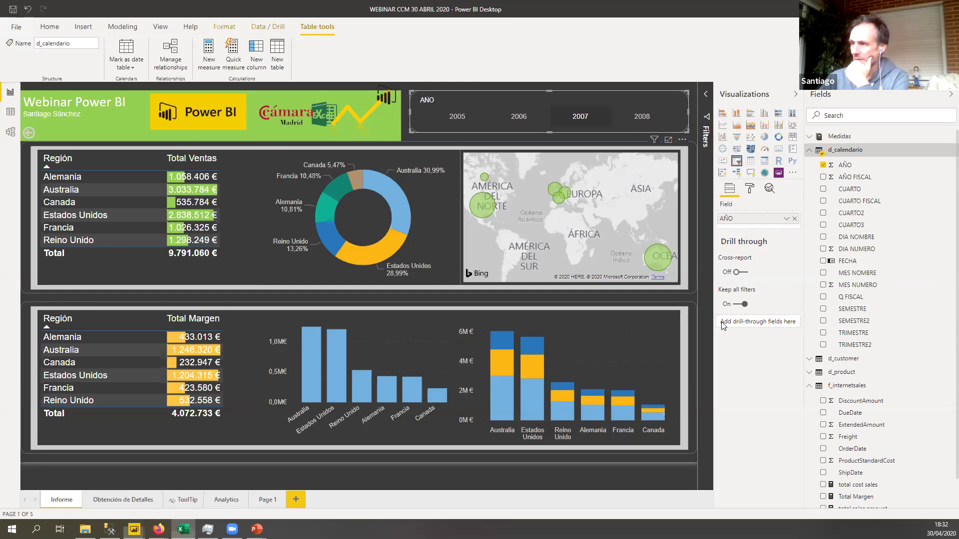
Step: Examine the rows and columns of d_calendario in the data view, and return to the report's Page 1
left_click(10, 112)
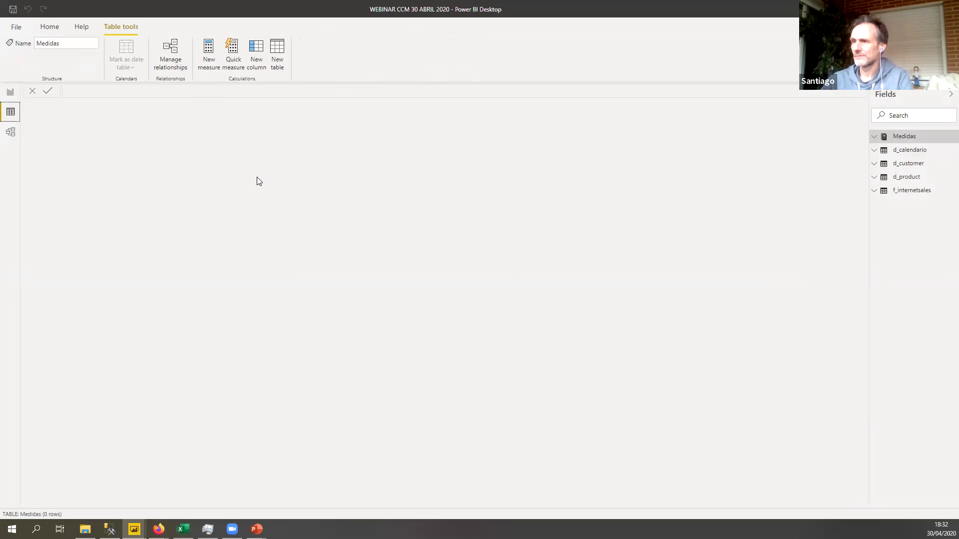
left_click(910, 151)
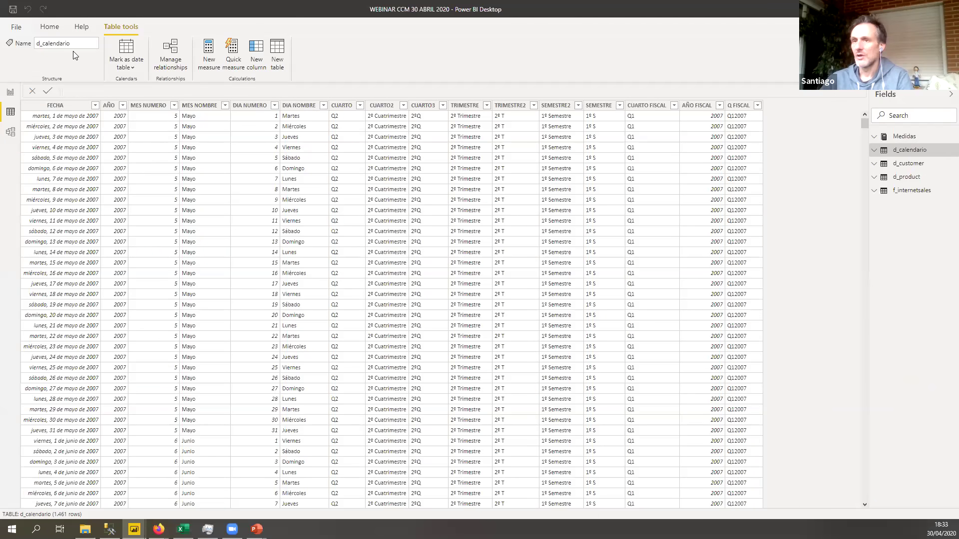
left_click(10, 92)
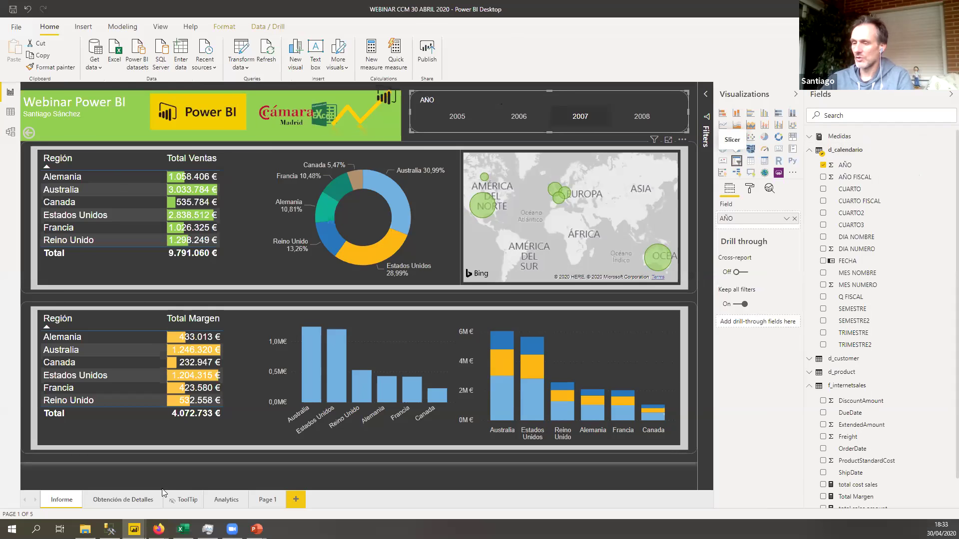
left_click(272, 501)
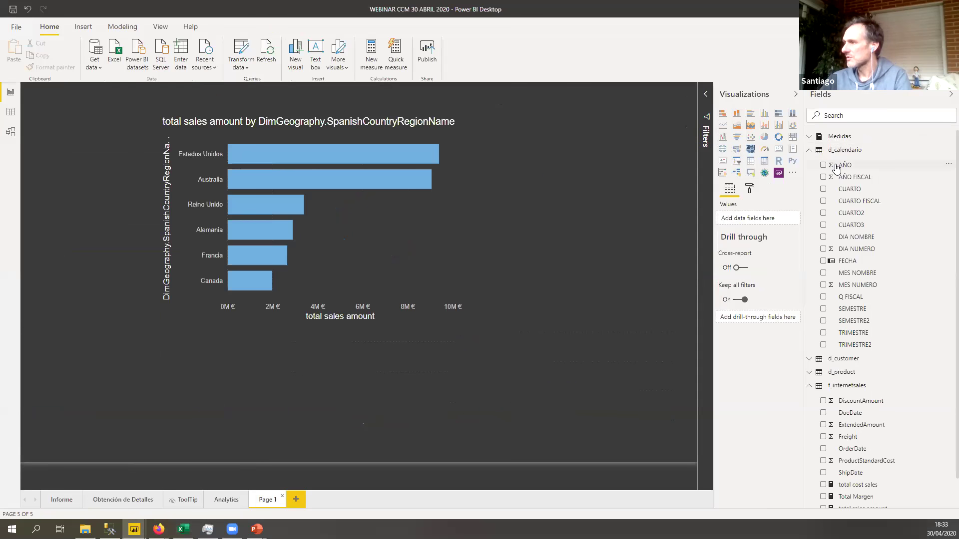
Step: Add d_calendario's AÑO field to Page 1 beside the sales chart as a slicer in List style
left_click_drag(837, 169, 583, 138)
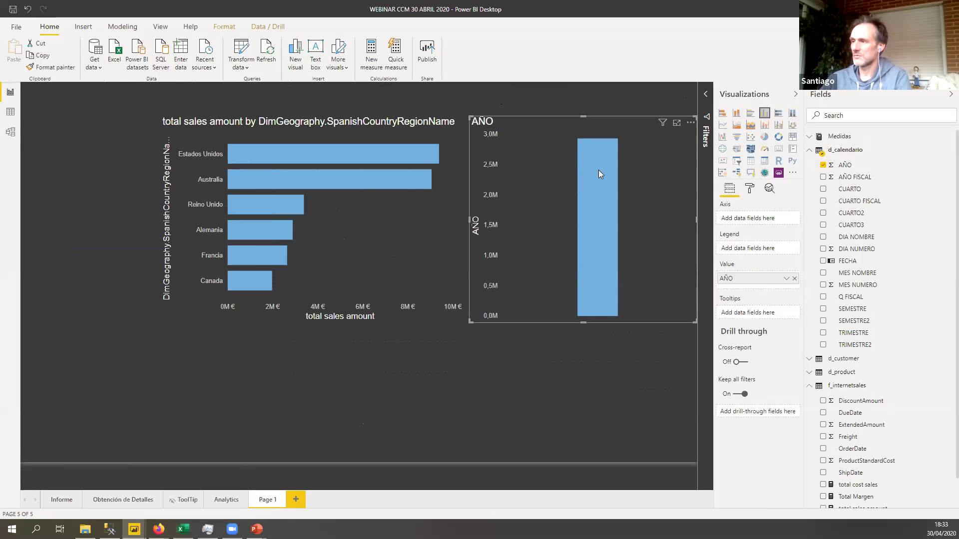
left_click(736, 162)
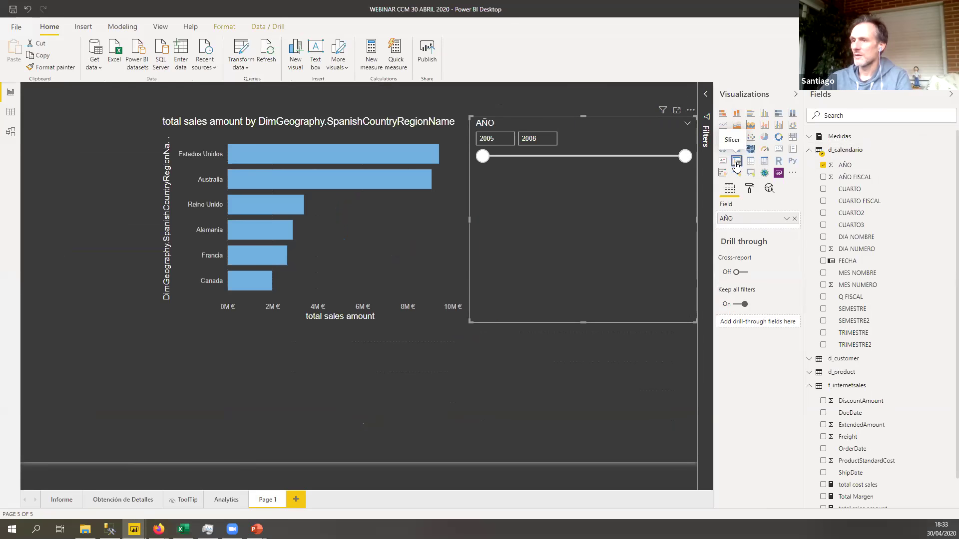
left_click(688, 125)
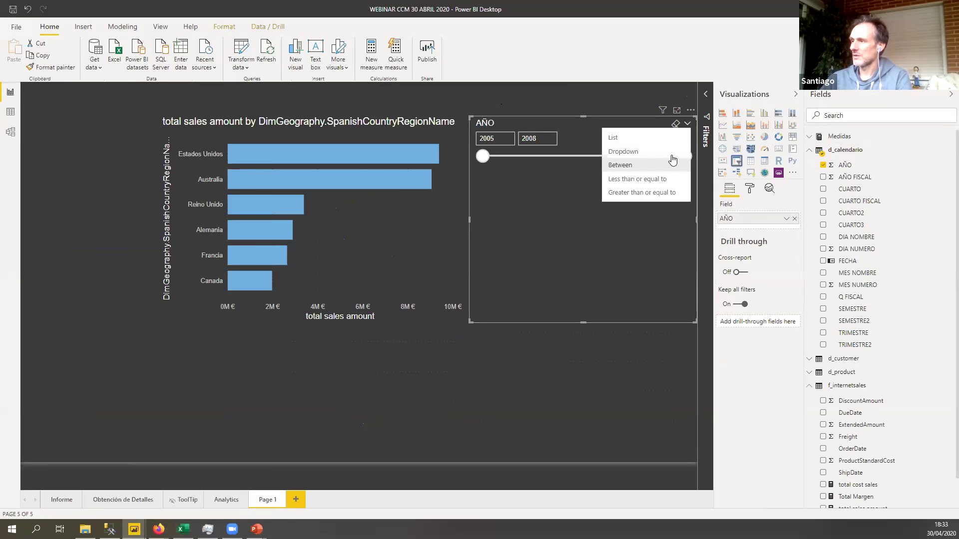
left_click(609, 139)
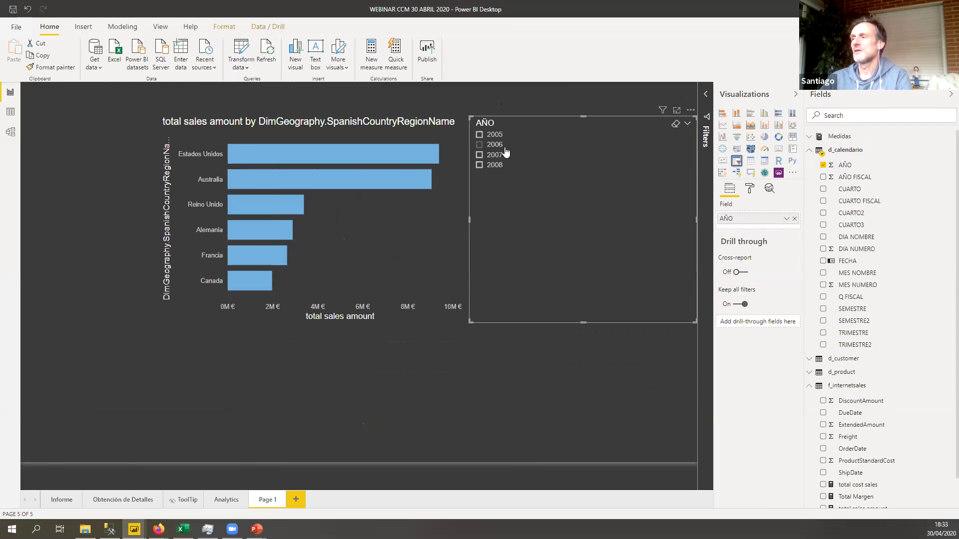
Step: Filter the sales-by-country chart with the AÑO slicer by 2007, 2005, 2006 and finally 2008, one year at a time
left_click(480, 156)
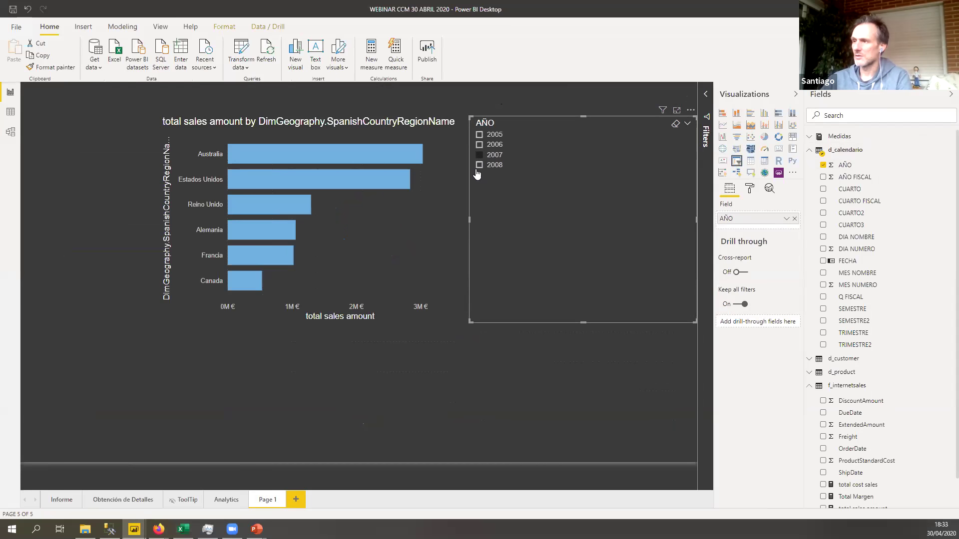
left_click(480, 135)
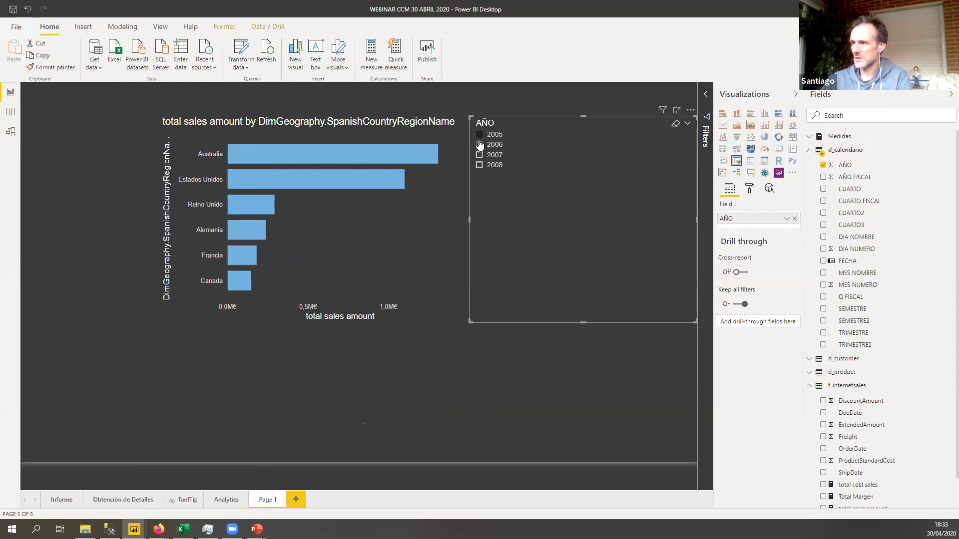
left_click(479, 146)
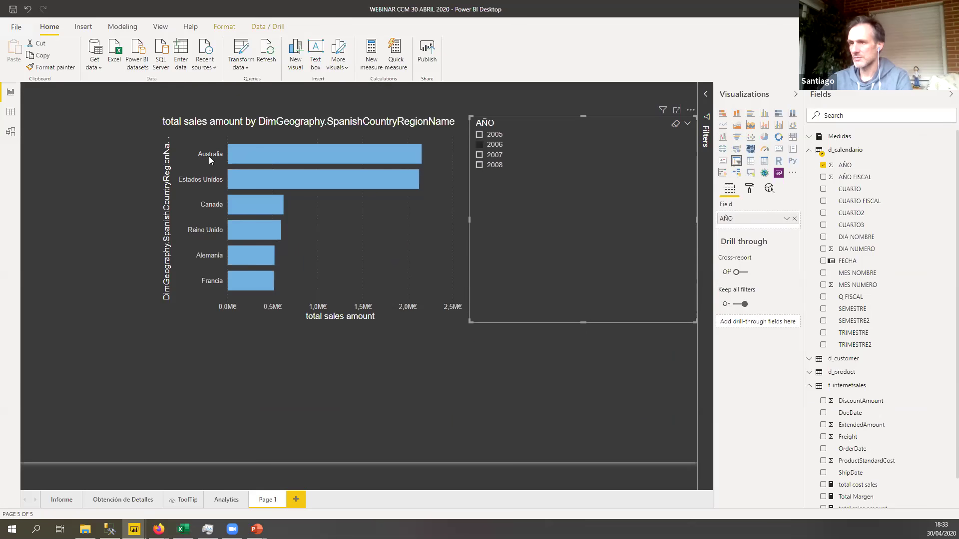
left_click(479, 168)
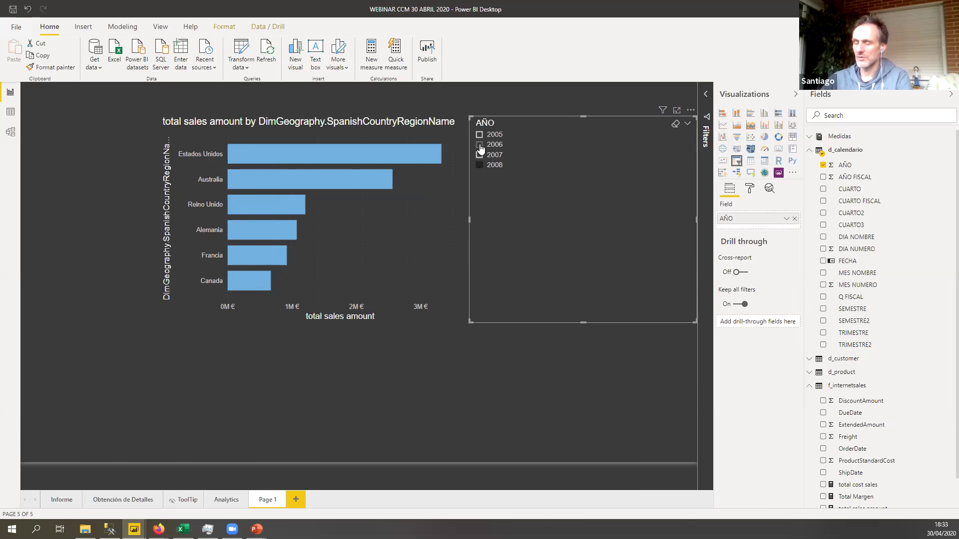
Step: Open the Informe page and sort the Total Ventas table by Región in descending order
left_click(56, 500)
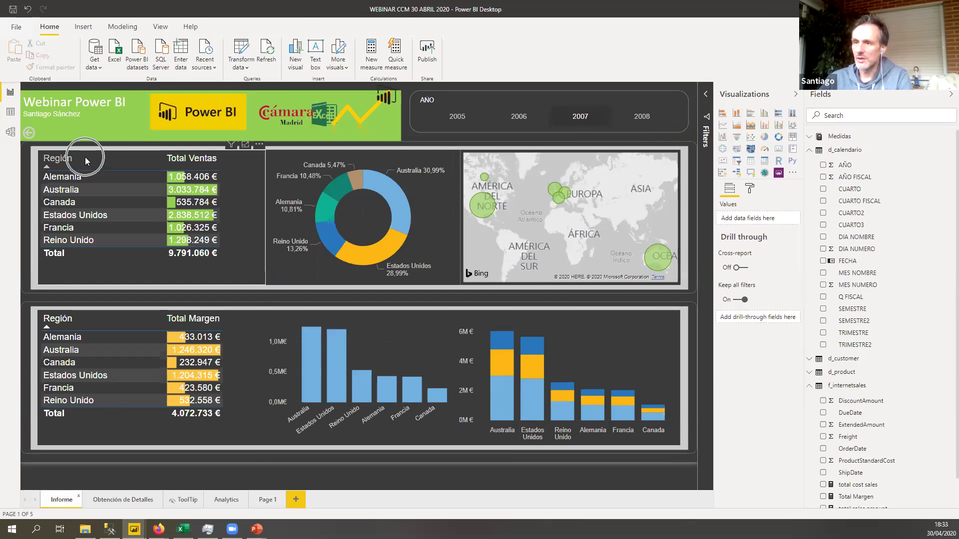
left_click(103, 163)
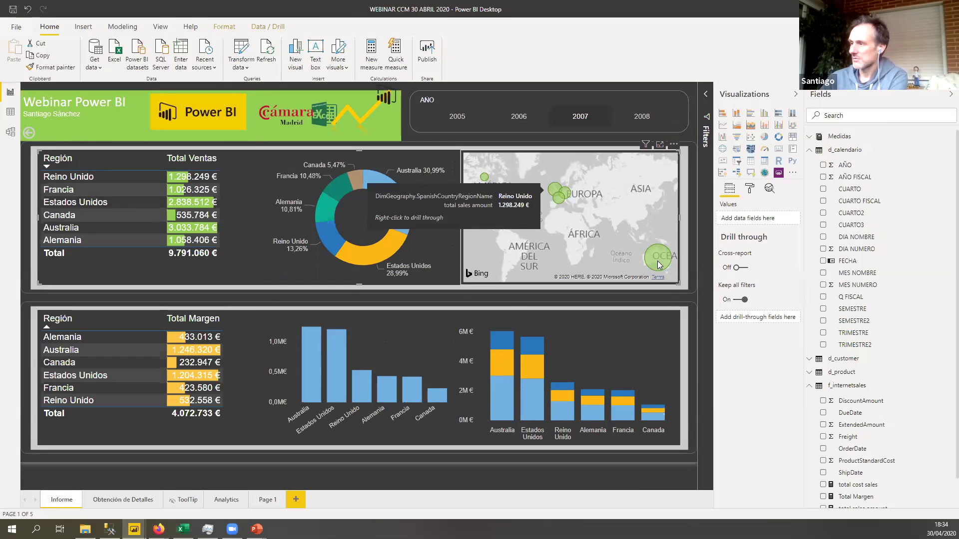
mouse_move(660, 265)
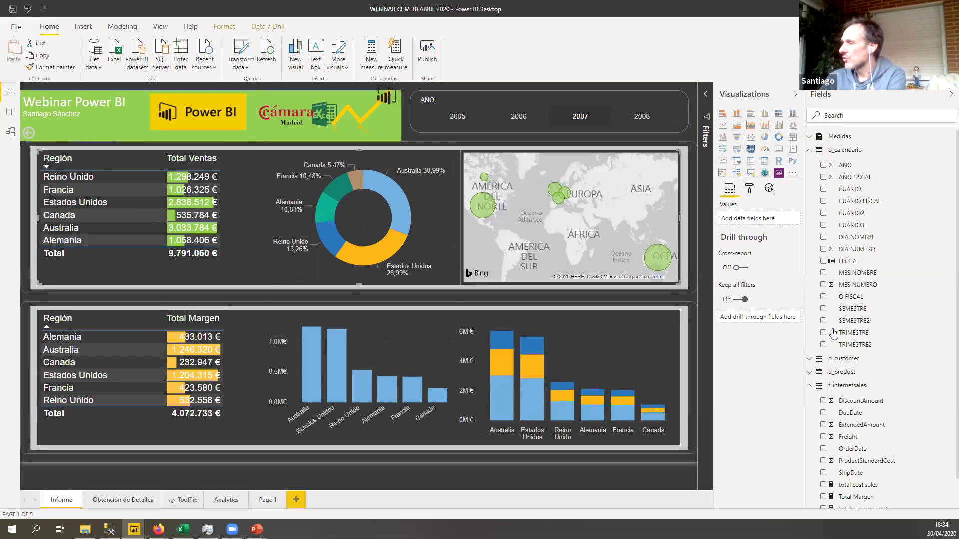
Step: Examine the DAX formulas of f_internetsales' Total Margen, total sales amount and total cost sales measures
scroll(867, 389, "down", 1)
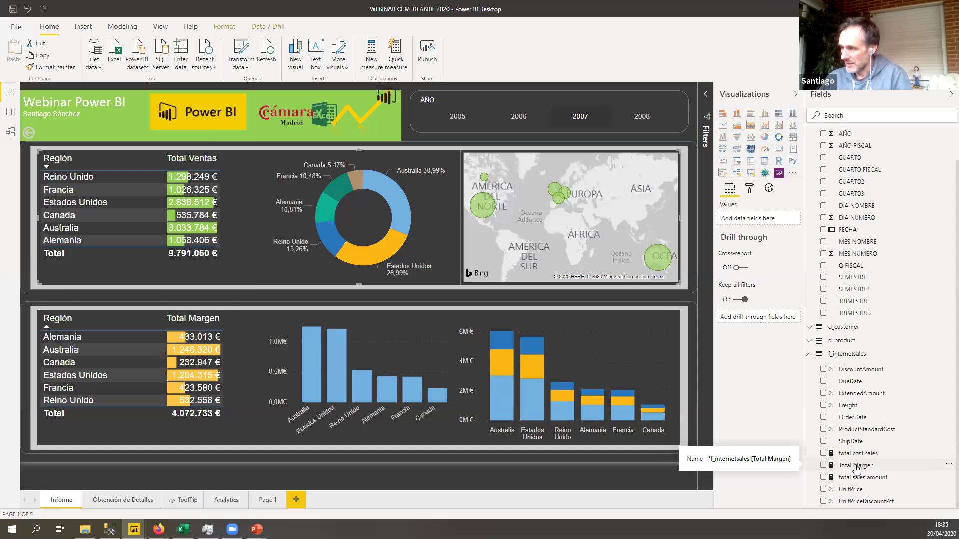
left_click(855, 466)
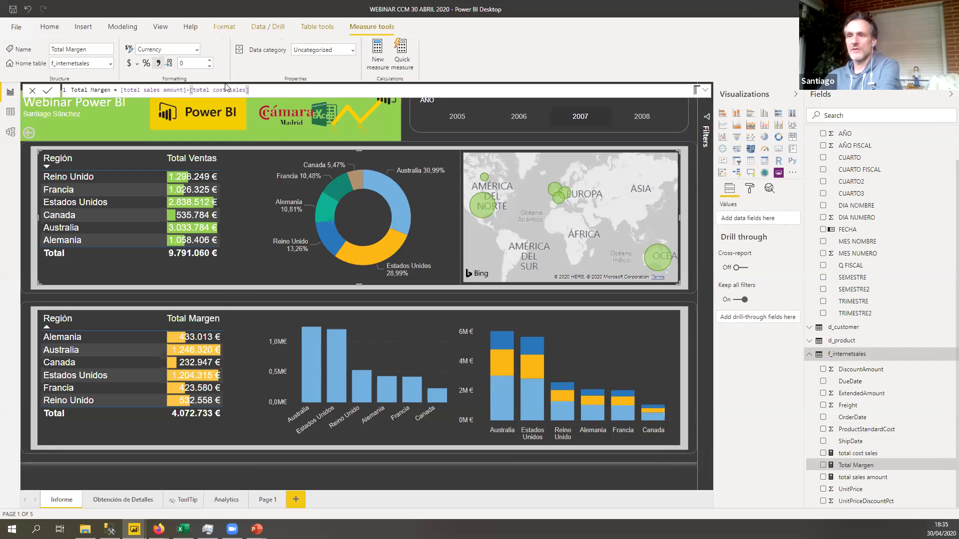
left_click(875, 481)
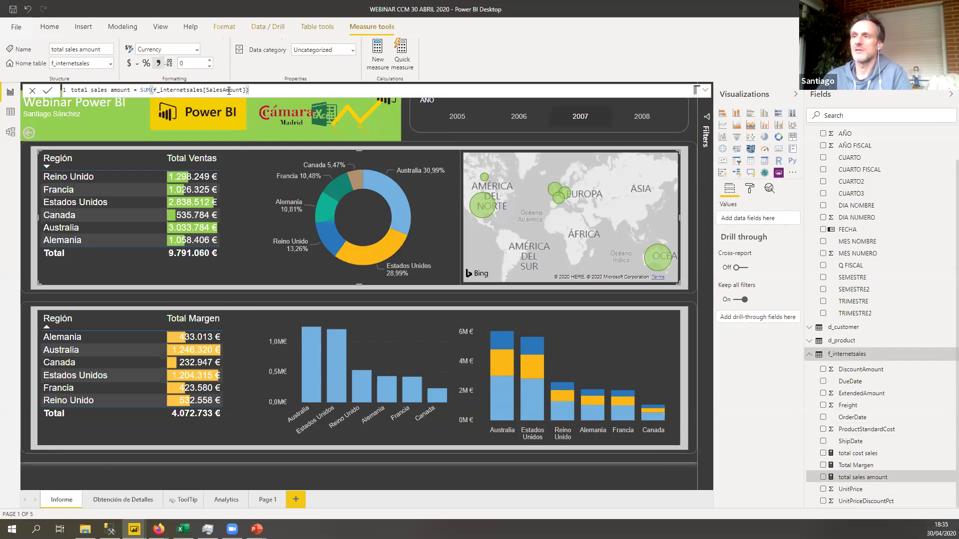
left_click(858, 454)
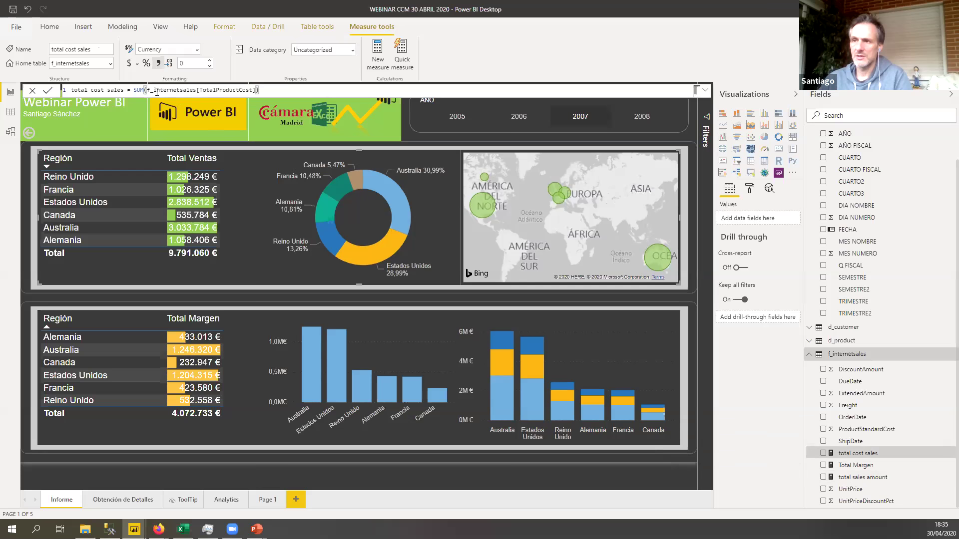
left_click(859, 467)
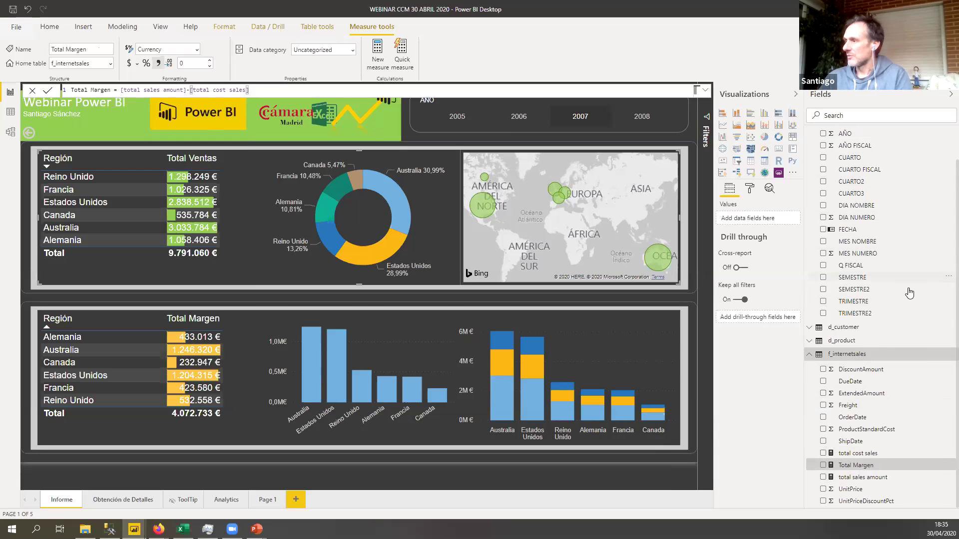
Step: Collapse the d_calendario and f_internetsales tables and examine the enlarged formula of the ventas año anterior measure in Medidas
scroll(909, 294, "up", 2)
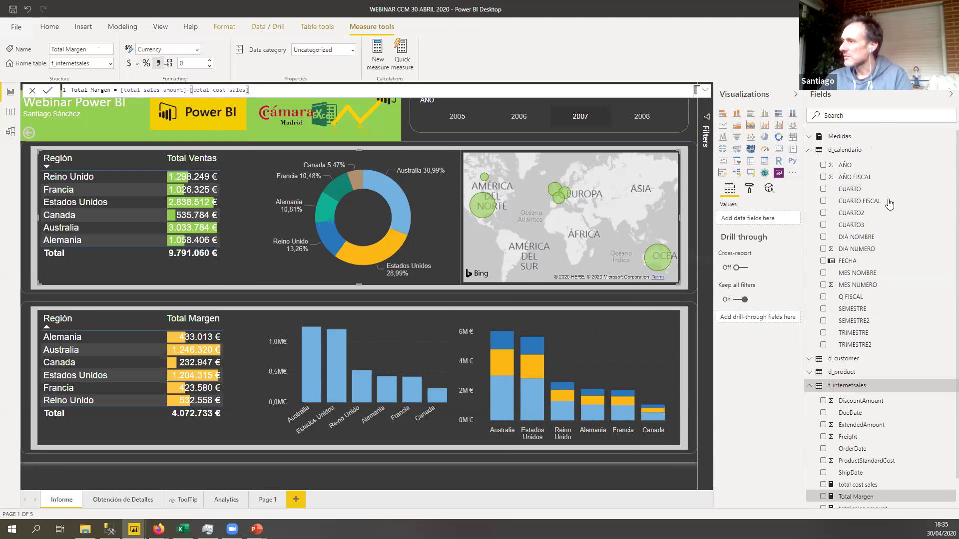
left_click(810, 150)
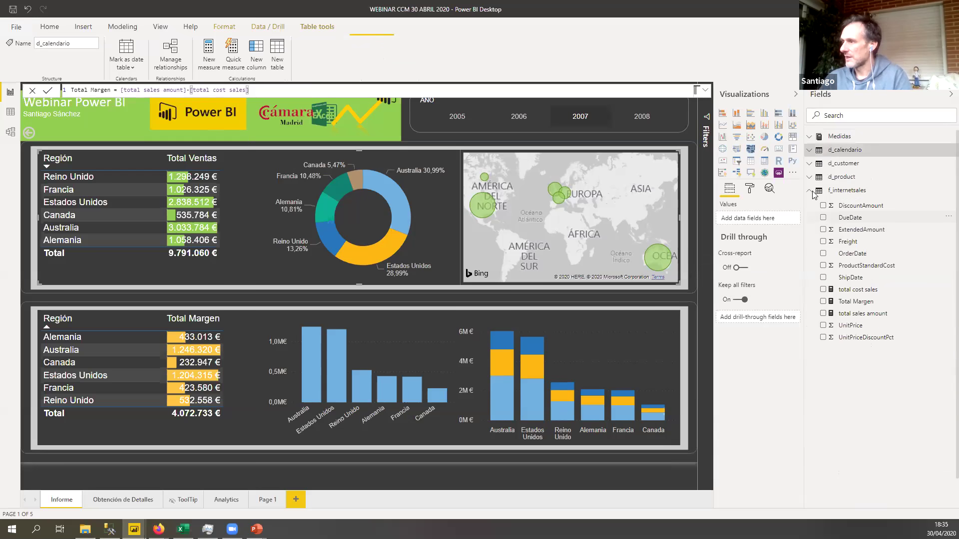
left_click(810, 194)
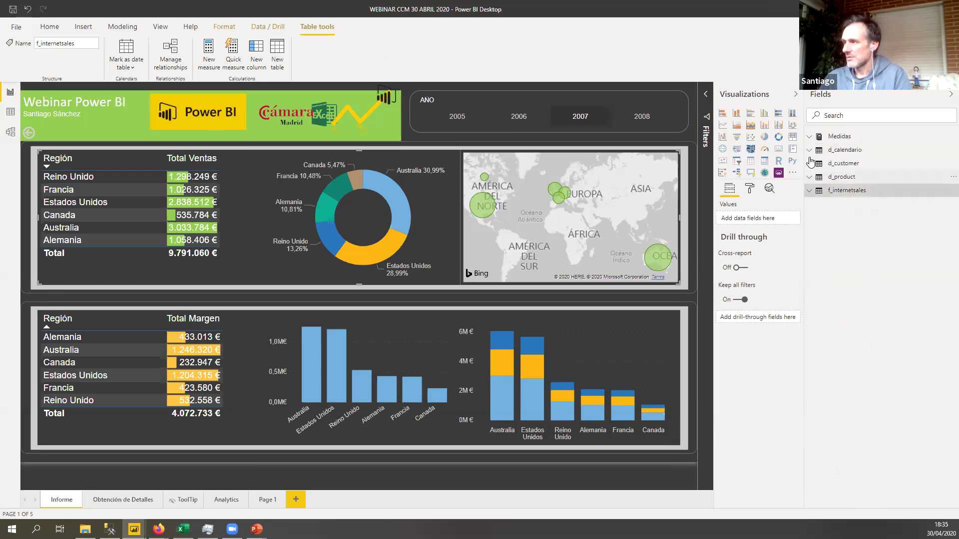
left_click(813, 139)
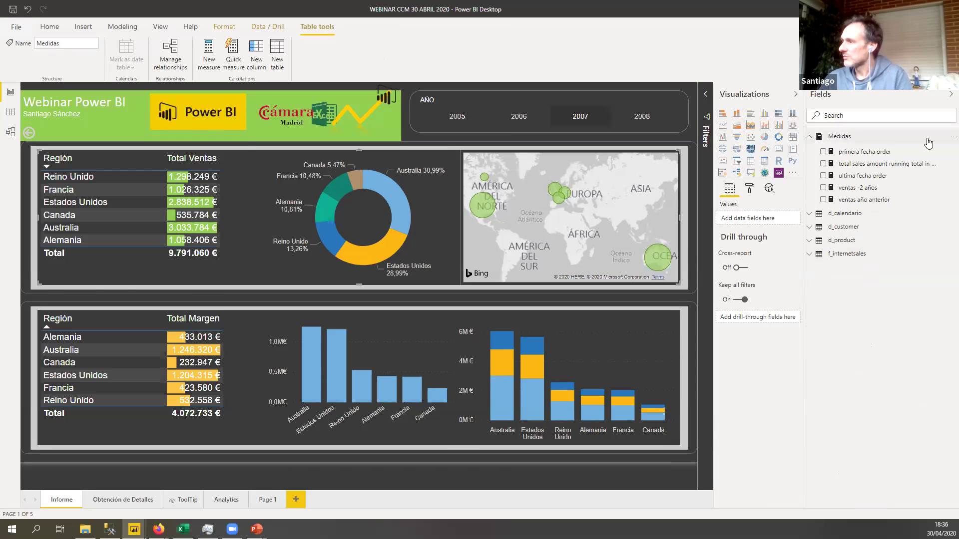
left_click(871, 200)
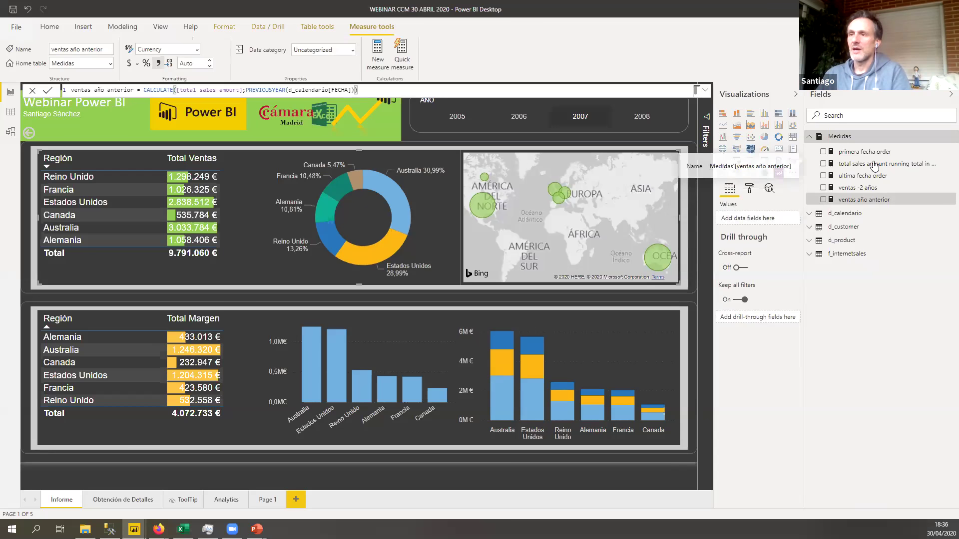
scroll(162, 94, "up", 2, "ctrl")
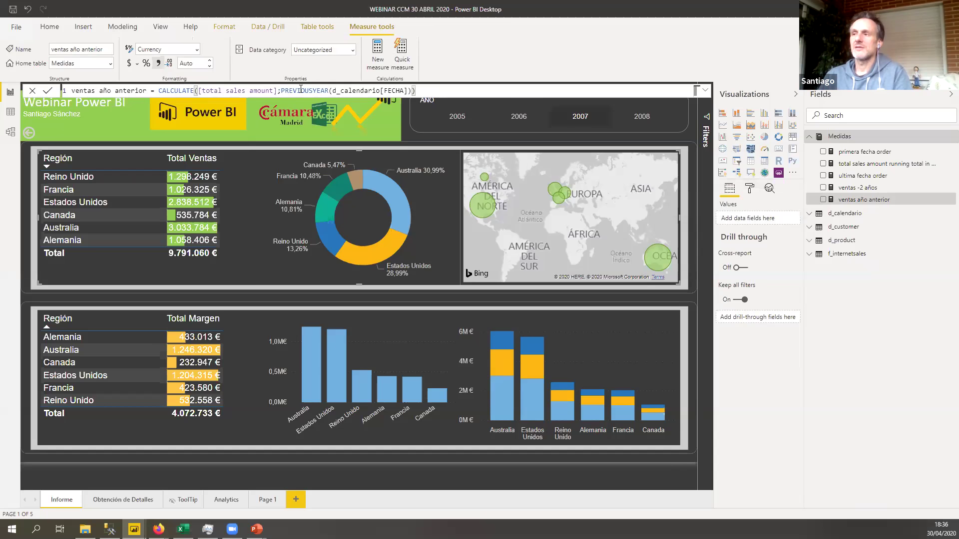
left_click(298, 91)
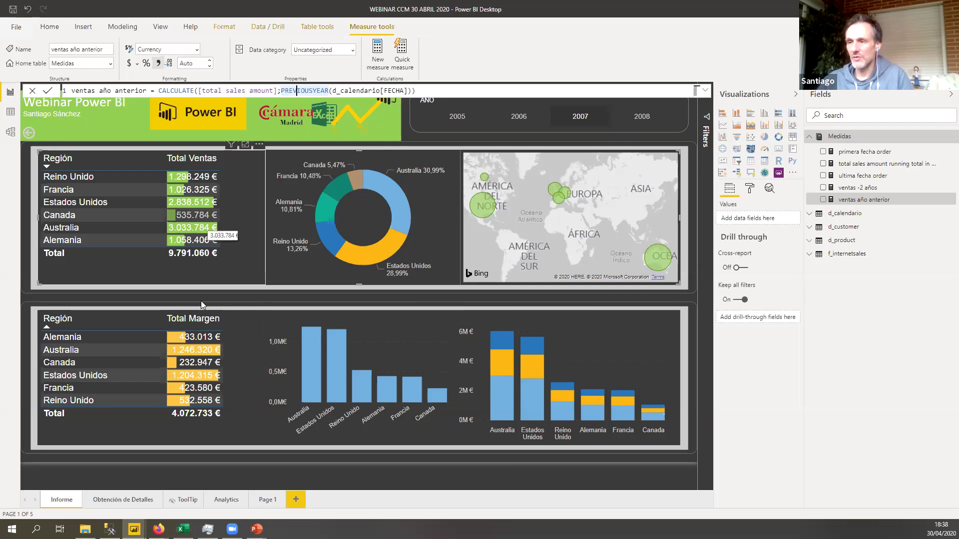
Step: Drill through from the Estados Unidos column of the Total Margen chart to the Obtención de Detalles page
right_click(197, 228)
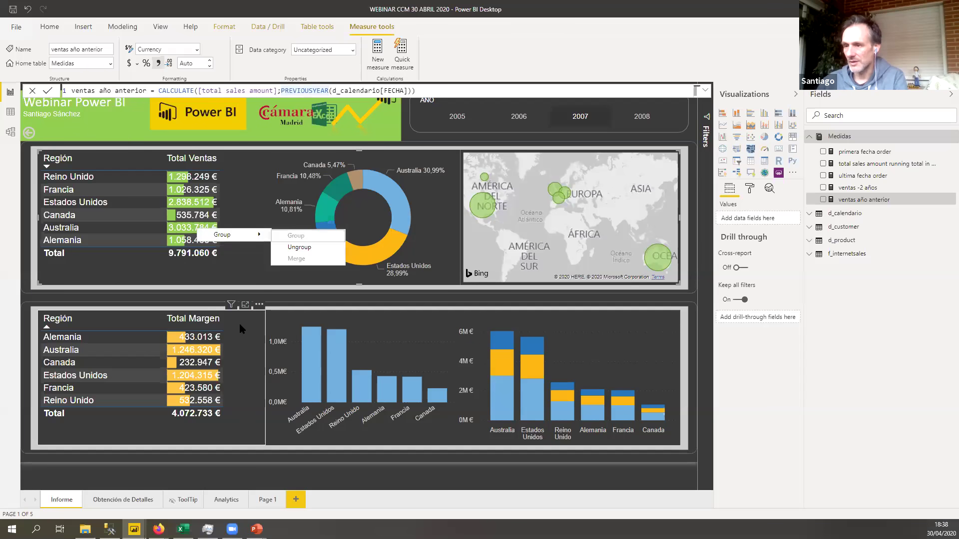
left_click(336, 347)
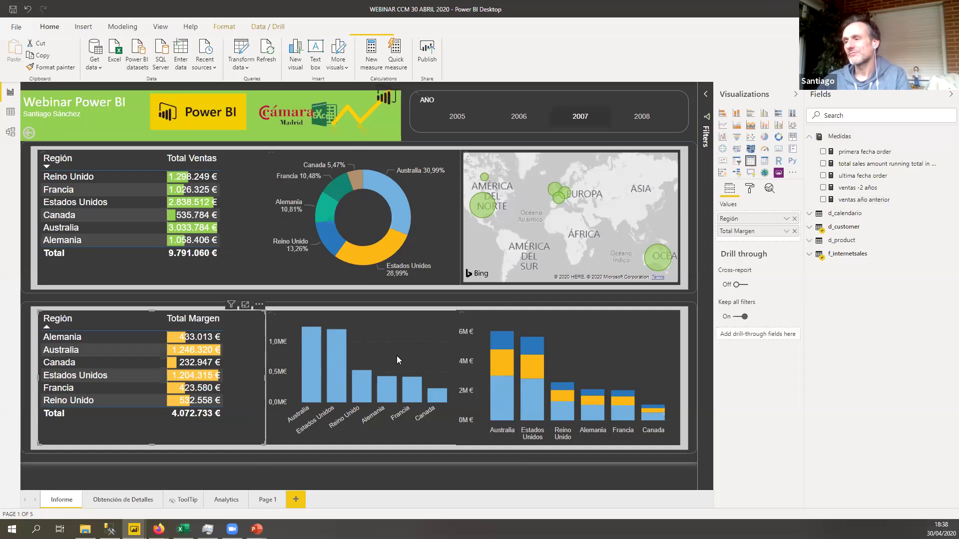
left_click(332, 341)
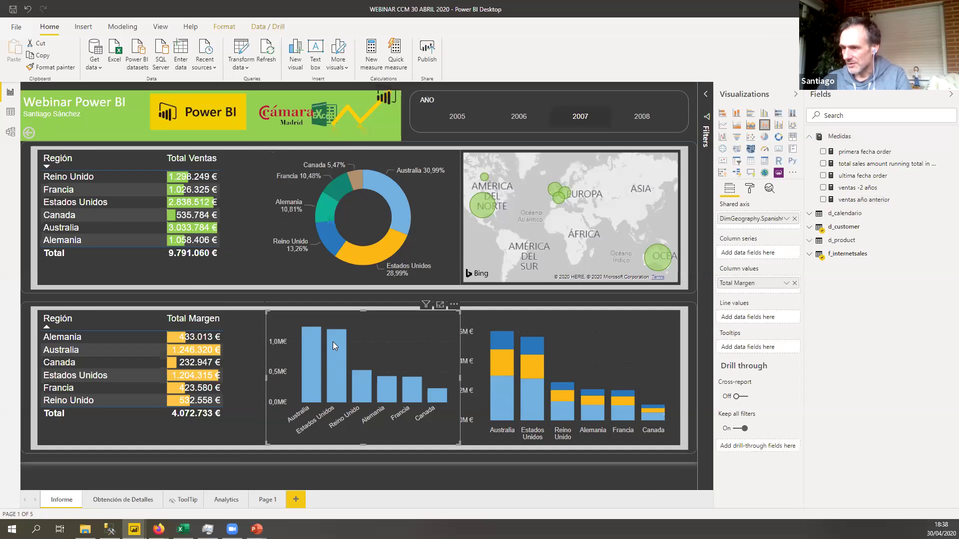
right_click(333, 341)
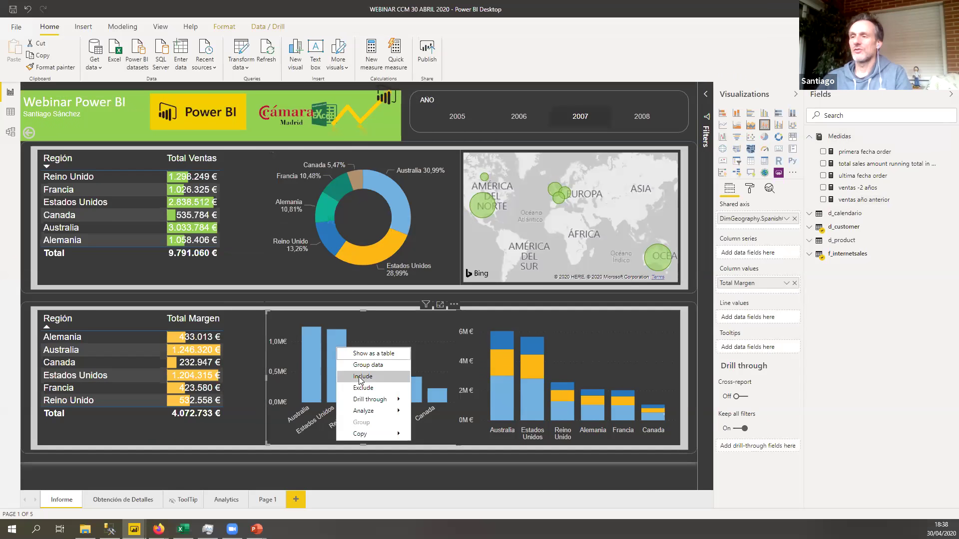
mouse_move(385, 400)
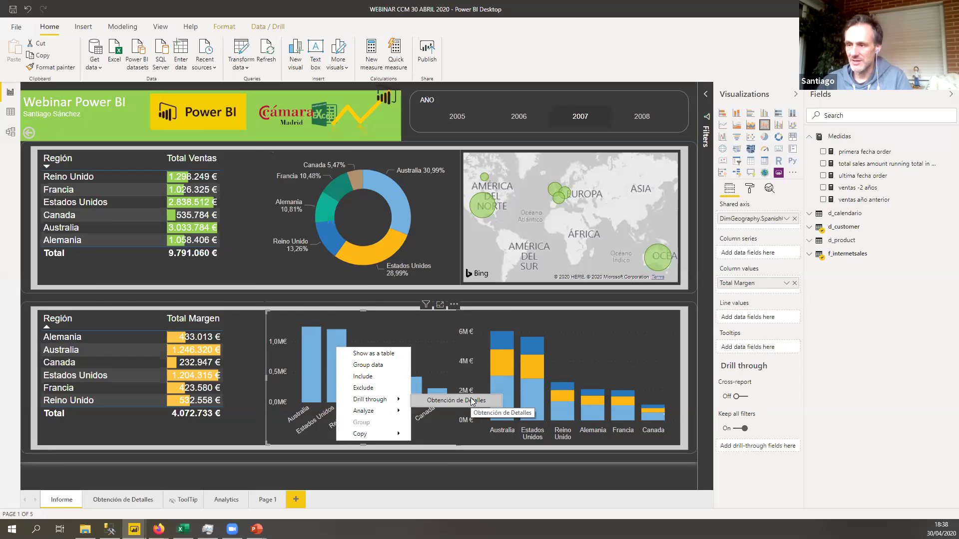
left_click(456, 400)
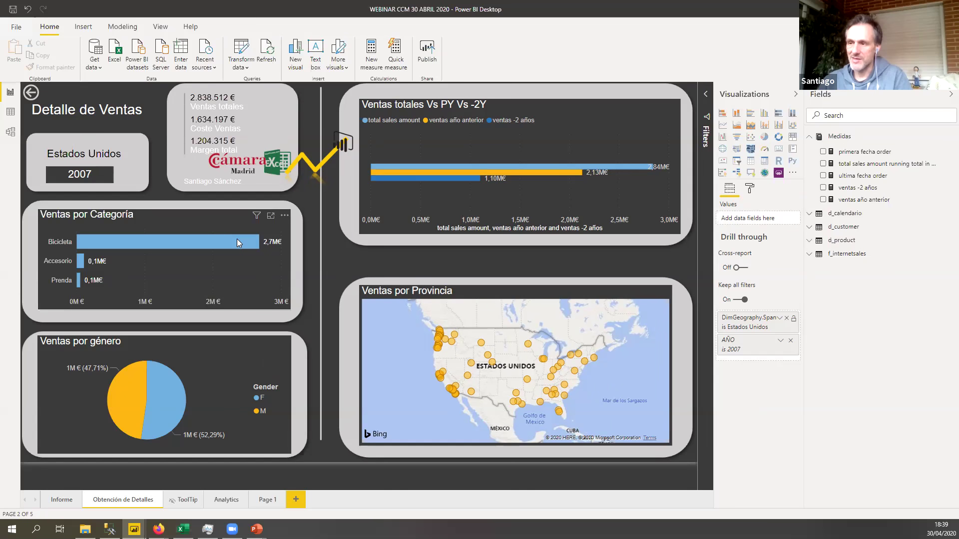
mouse_move(237, 240)
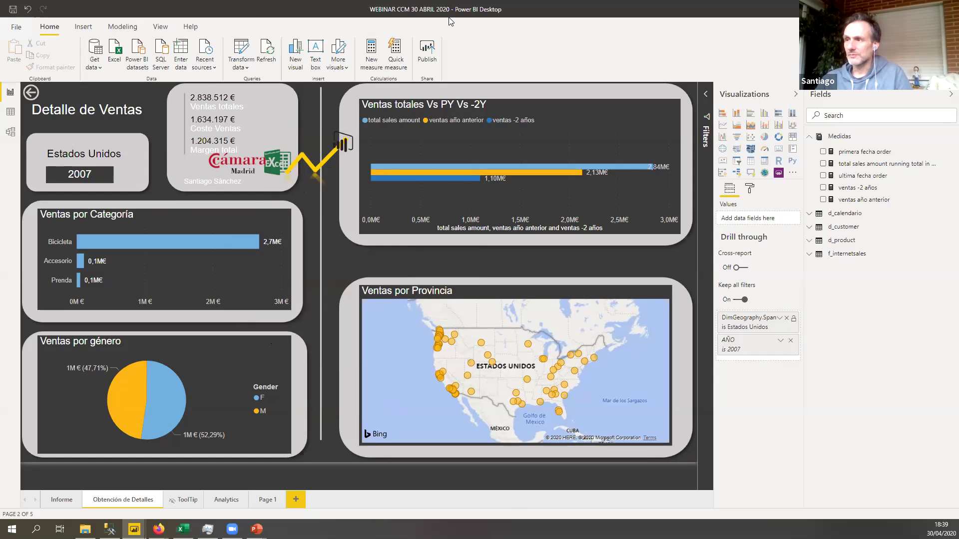
Step: Start publishing the report, save its changes, and cancel at the choice of destination workspace
left_click(428, 50)
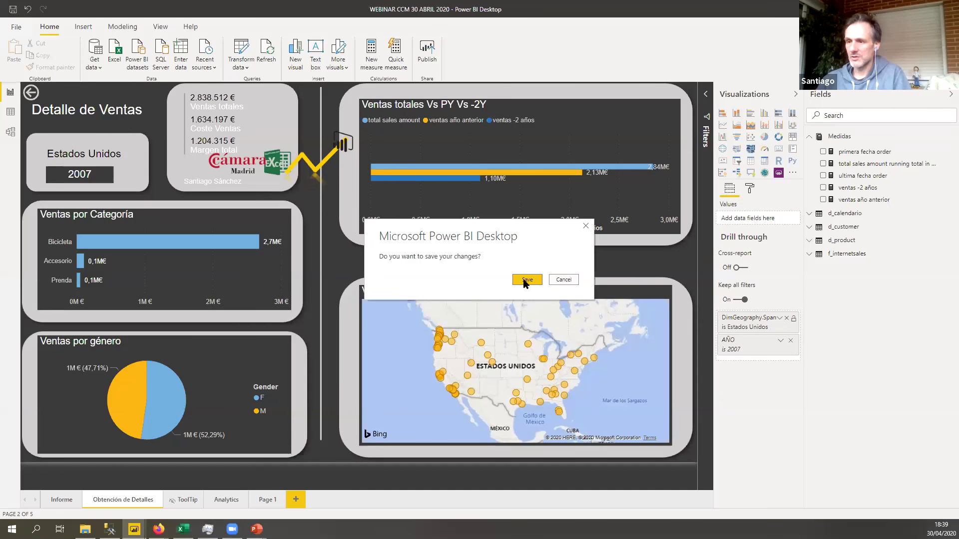
left_click(524, 280)
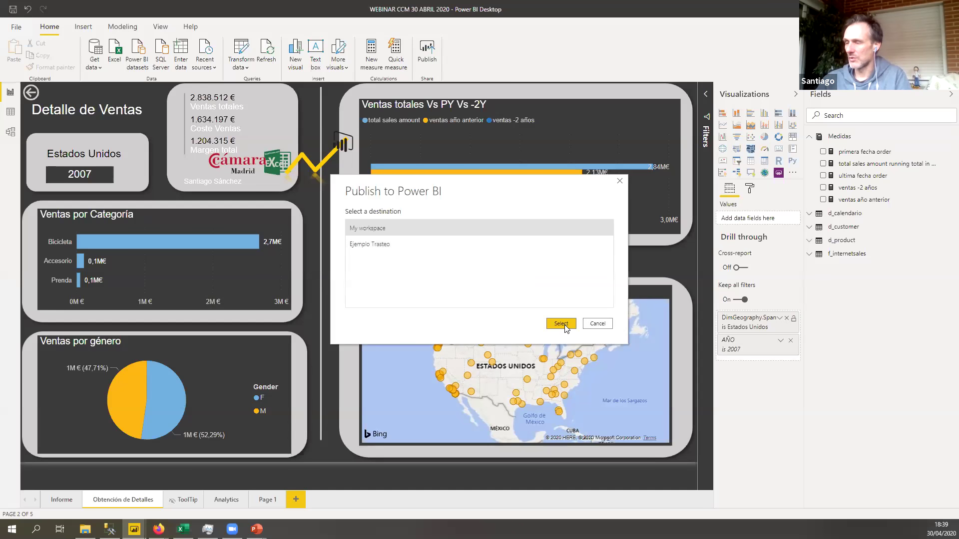
left_click(605, 325)
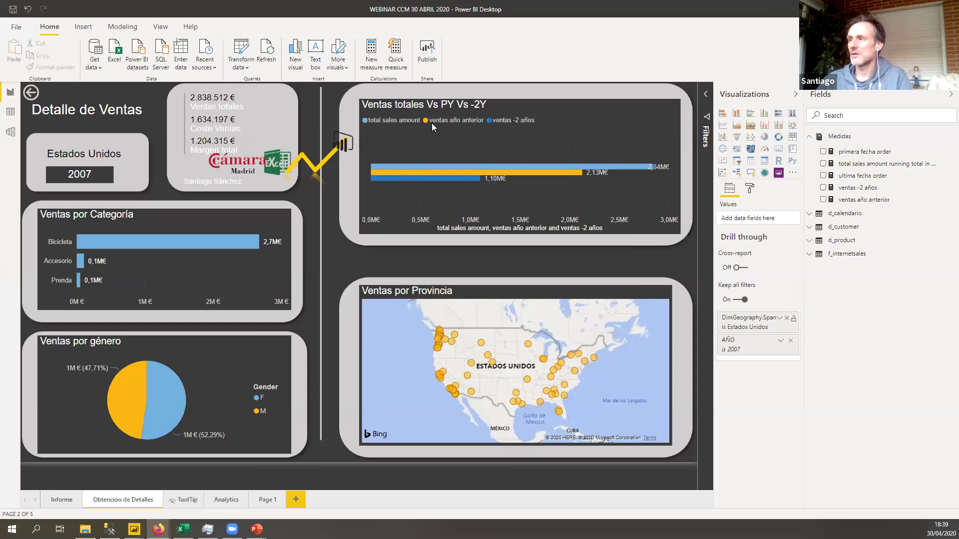
Step: Switch to the Power BI service and view the published WEBINAR CCM 30 ABRIL 2020 report in Mi área de trabajo
key("alt+Tab")
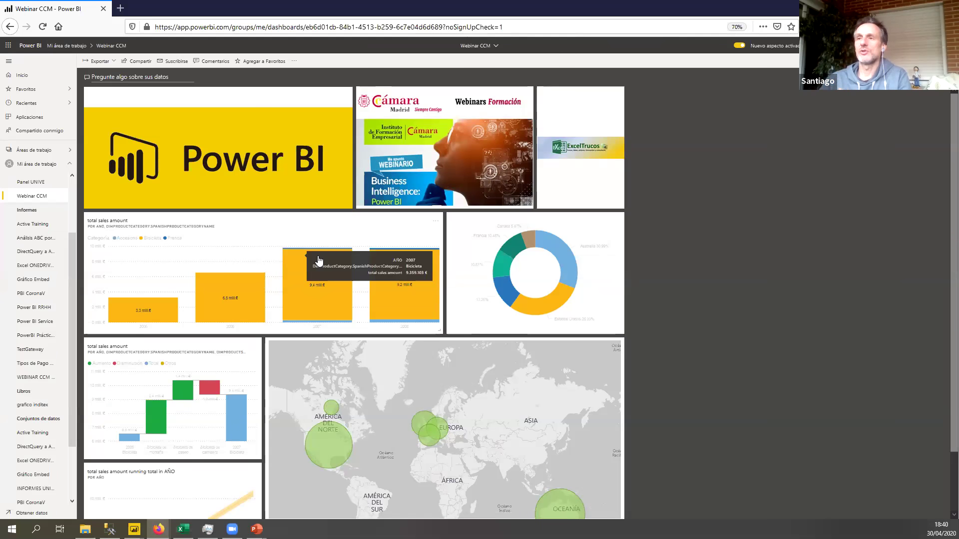
scroll(47, 327, "down", 3)
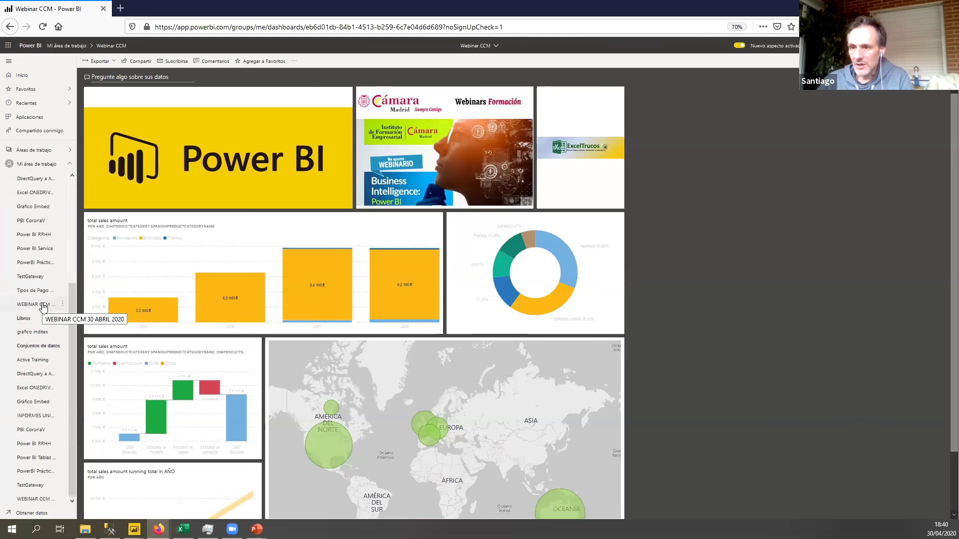
left_click(39, 304)
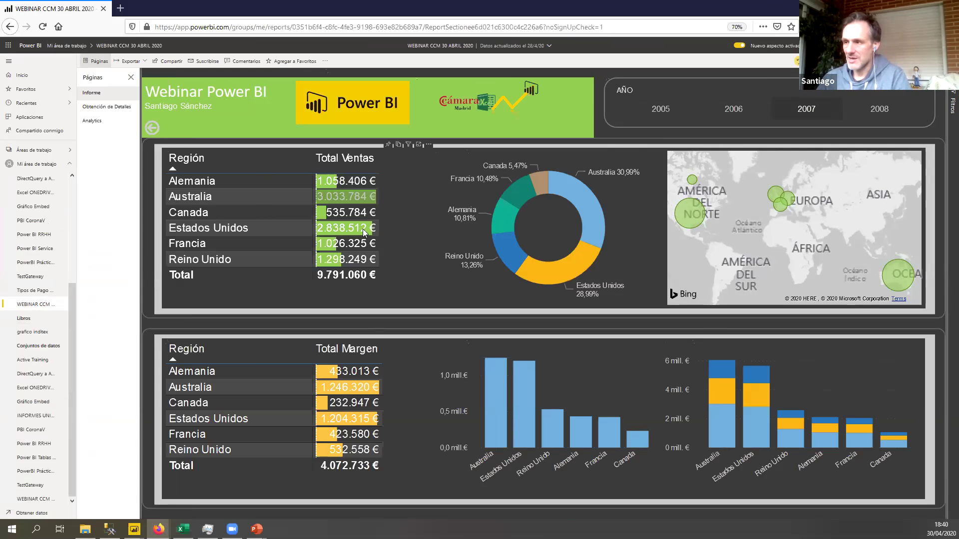
mouse_move(496, 227)
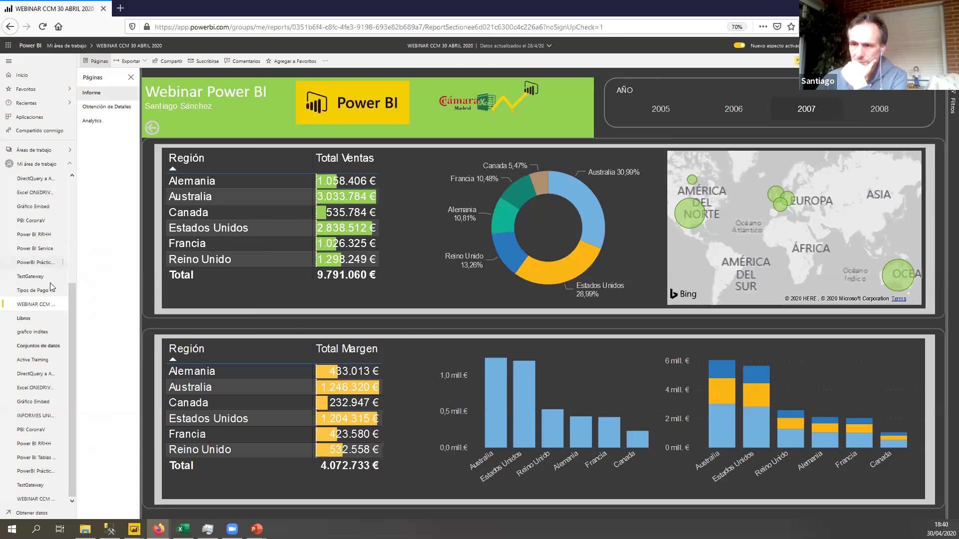
Step: Return to the Webinar CCM dashboard and examine its pinned images, sales charts and map from top to bottom
left_click_drag(73, 286, 76, 194)
left_click(40, 267)
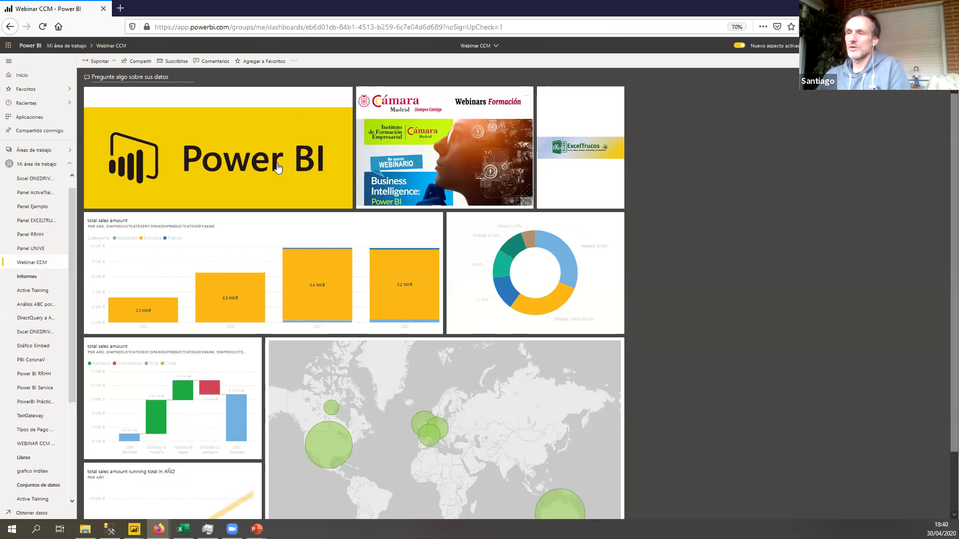
scroll(360, 264, "down", 2)
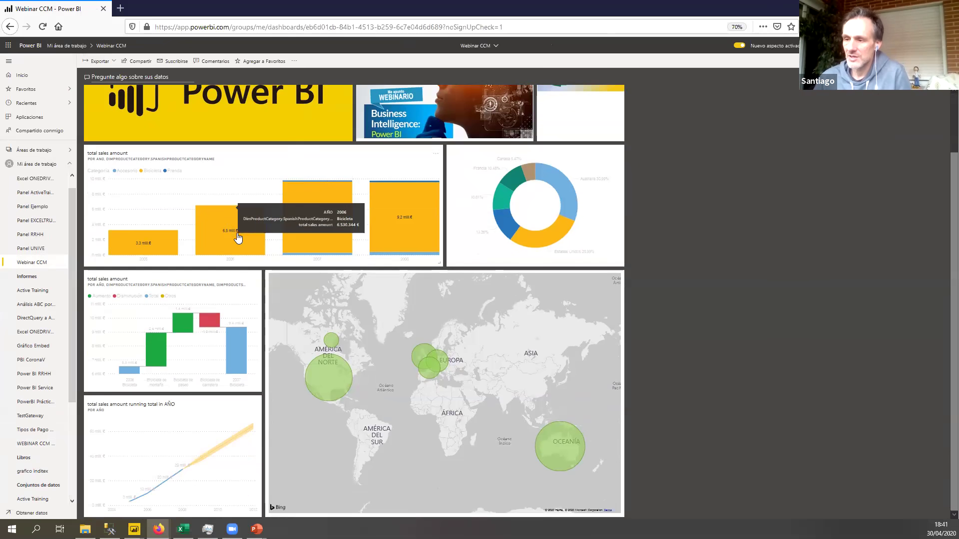
scroll(311, 343, "up", 1)
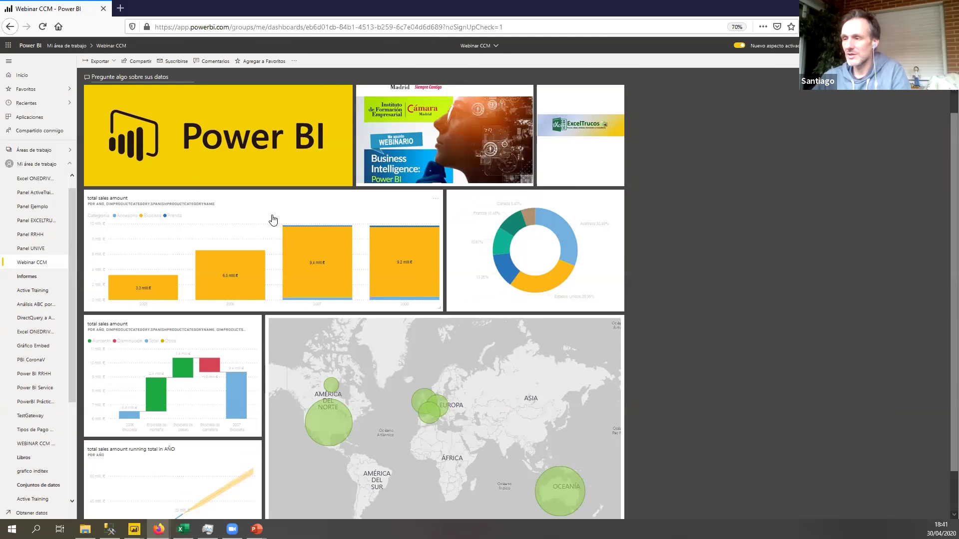
scroll(264, 350, "down", 1)
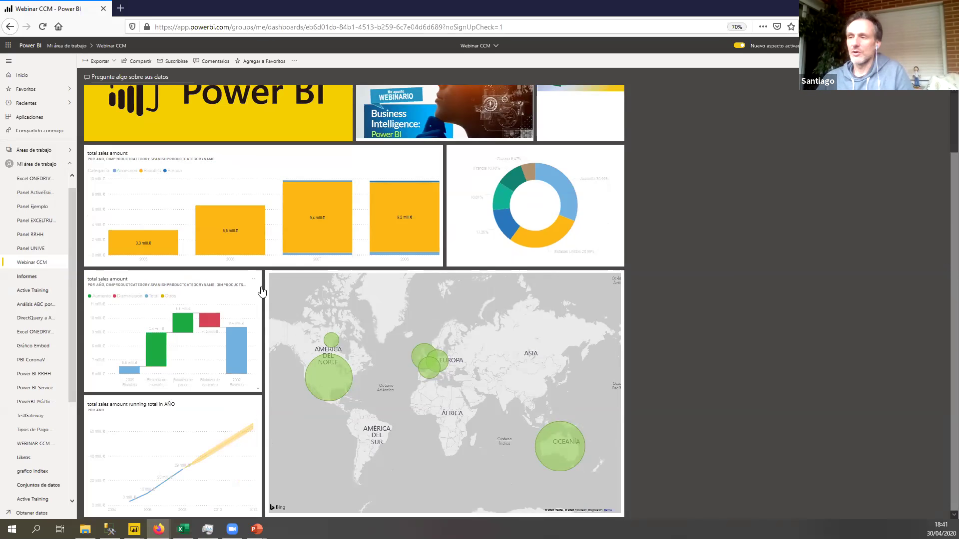
scroll(322, 300, "up", 2)
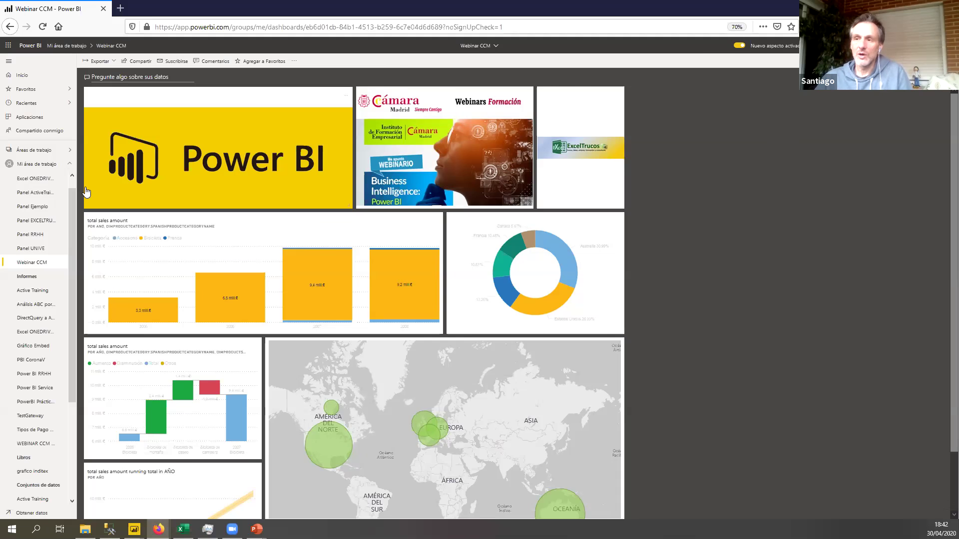
Step: Widen the workspace navigation list and open the report's Analytics page from the dashboard's yearly total sales amount column chart
left_click_drag(78, 187, 101, 182)
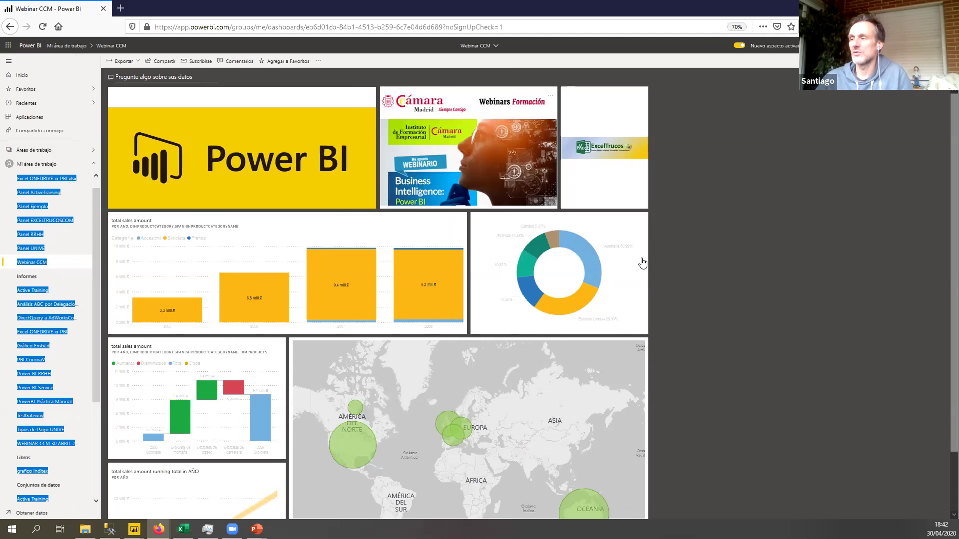
left_click(710, 249)
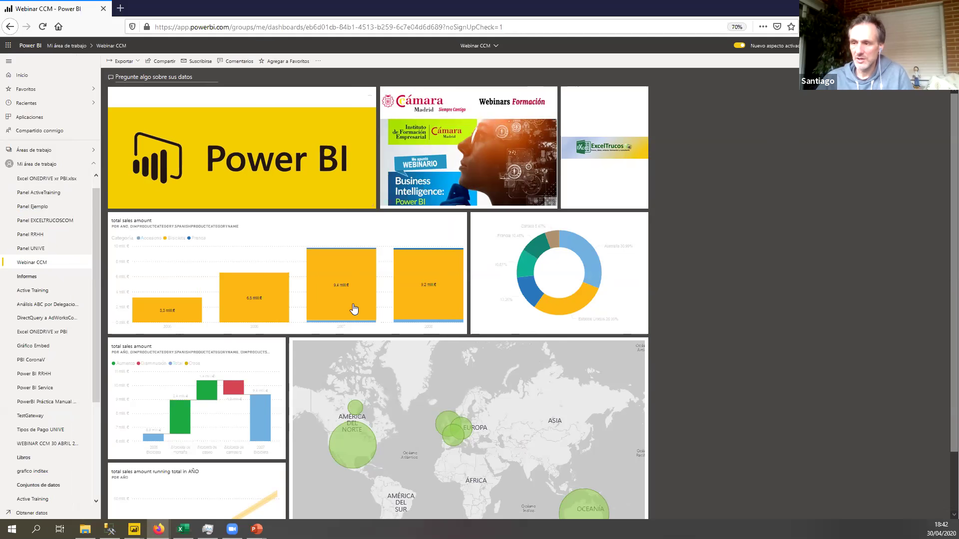
mouse_move(354, 309)
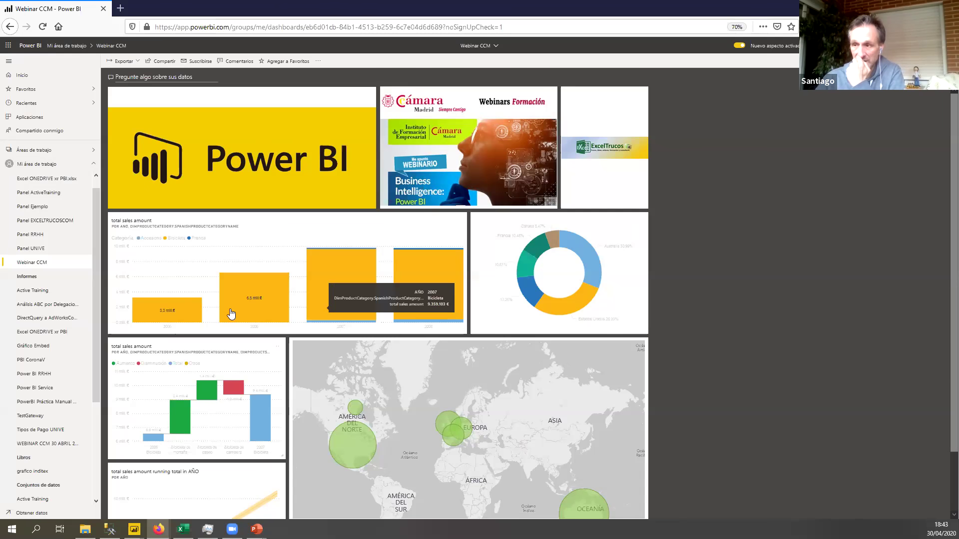
left_click(434, 282)
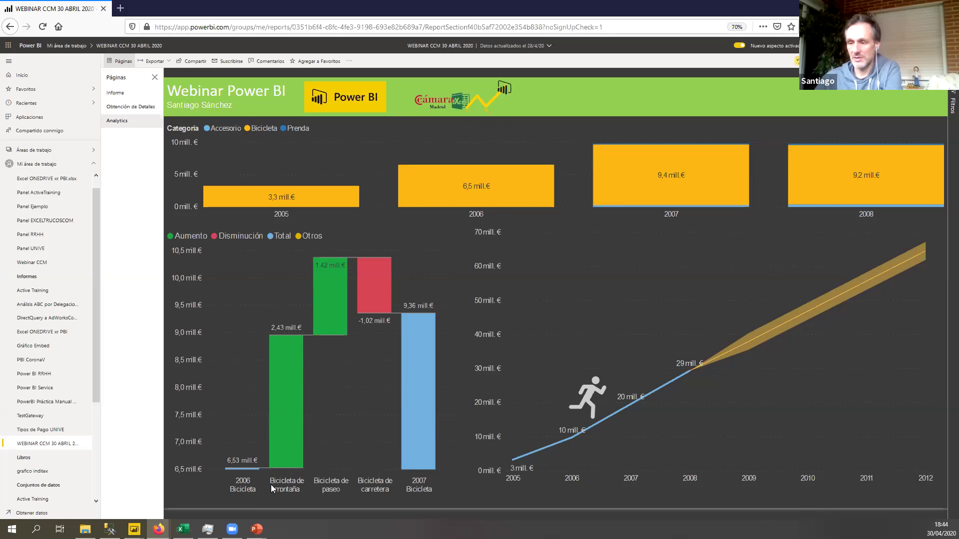
Step: Switch from the Power BI course PDF to the Zoom post-attendee page
mouse_move(257, 529)
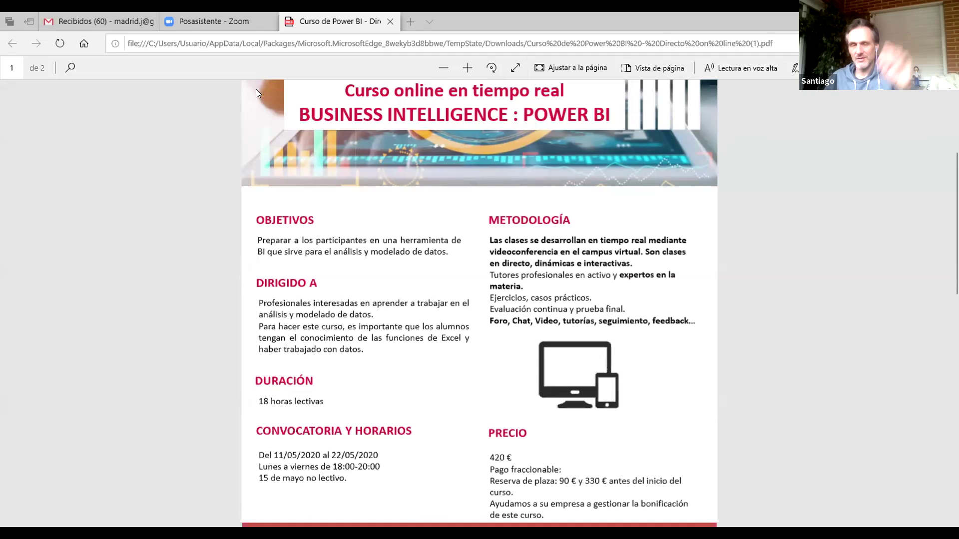
left_click(212, 20)
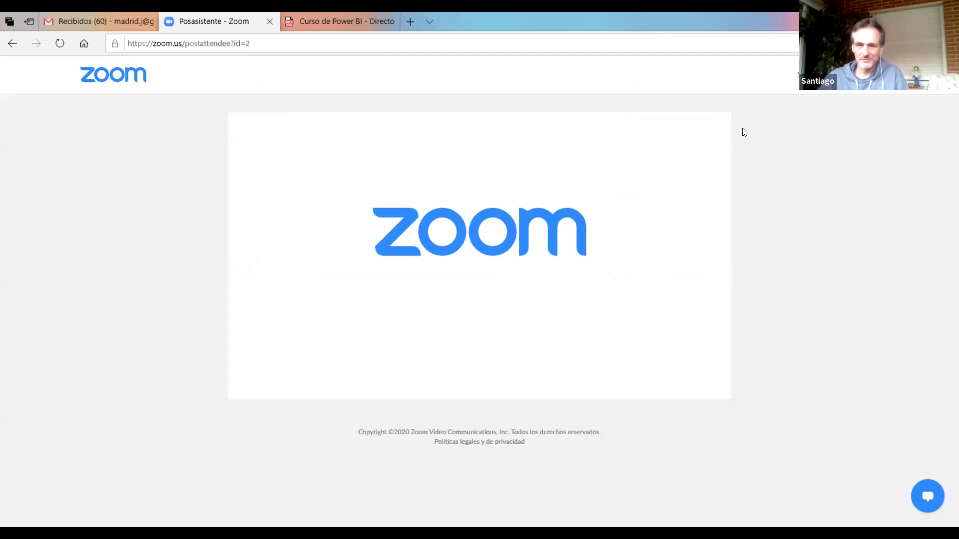